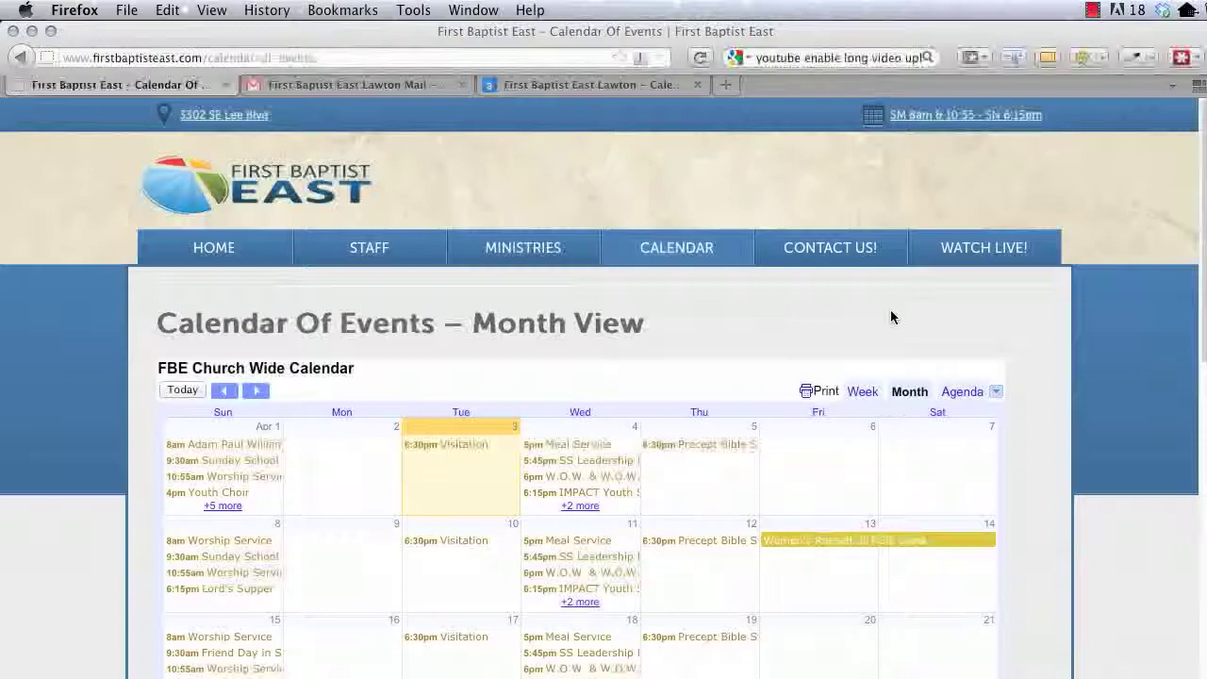
- Look over the Calendar Of Events page, reload it and open it in the WordPress page editor
scroll(355, 391, down, 5)
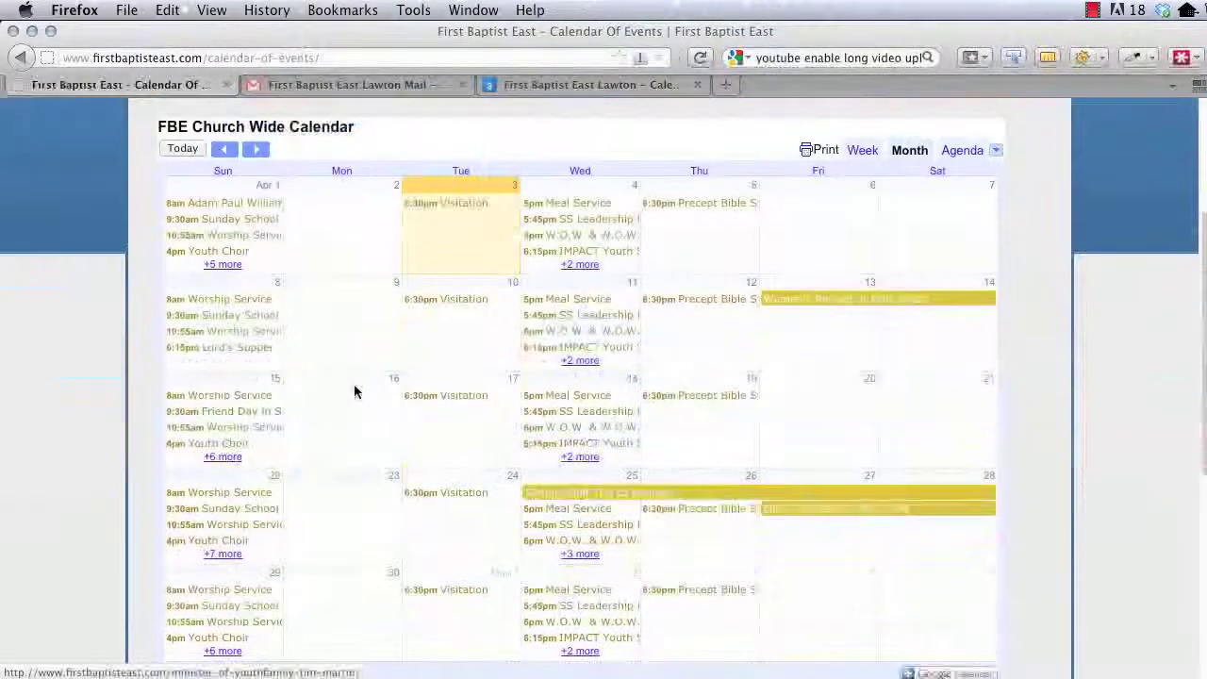
scroll(355, 392, up, 5)
click(217, 58)
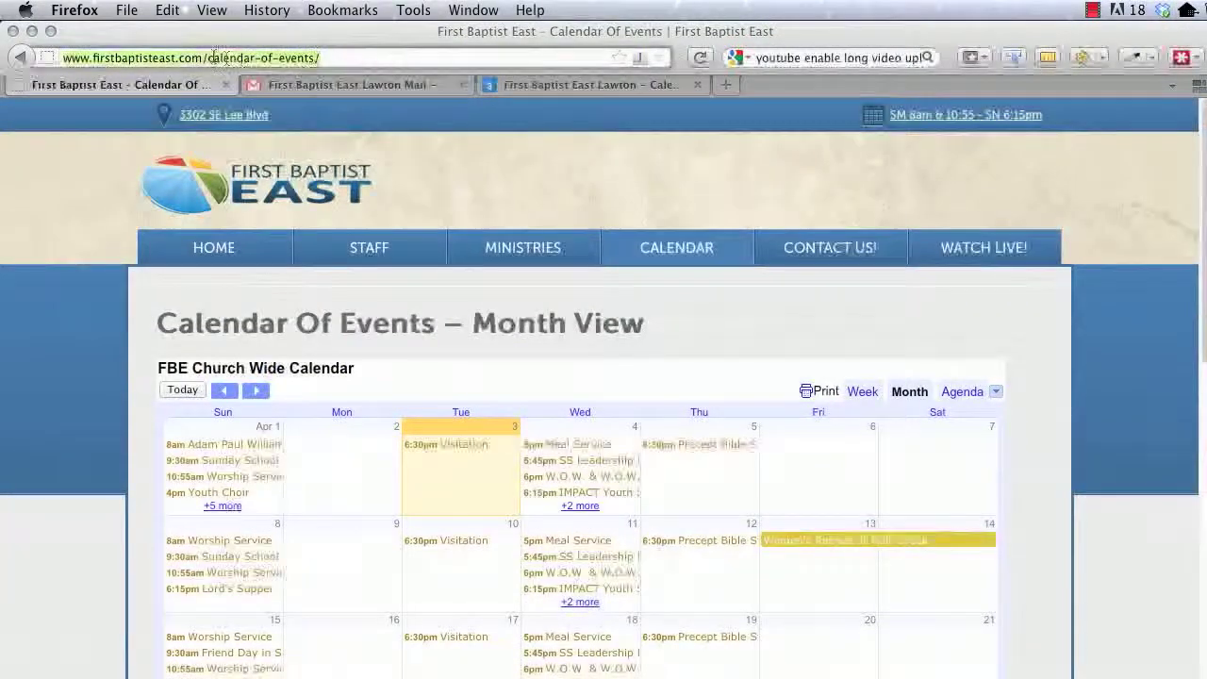
key(Return)
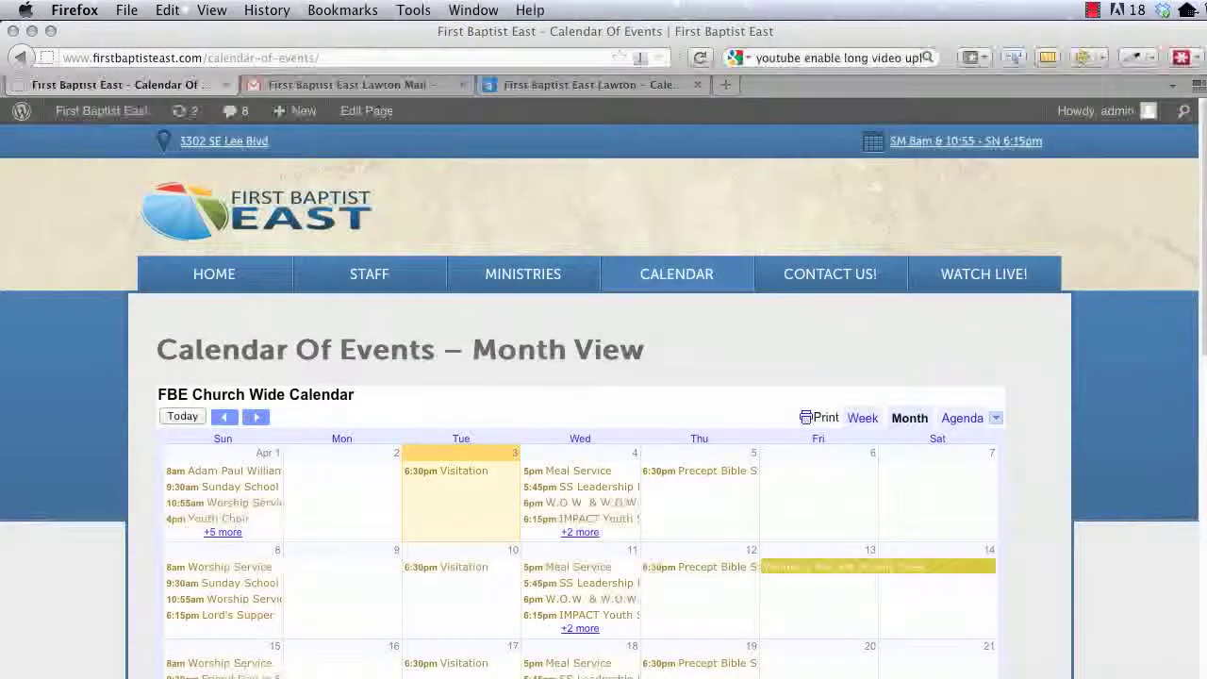
click(366, 111)
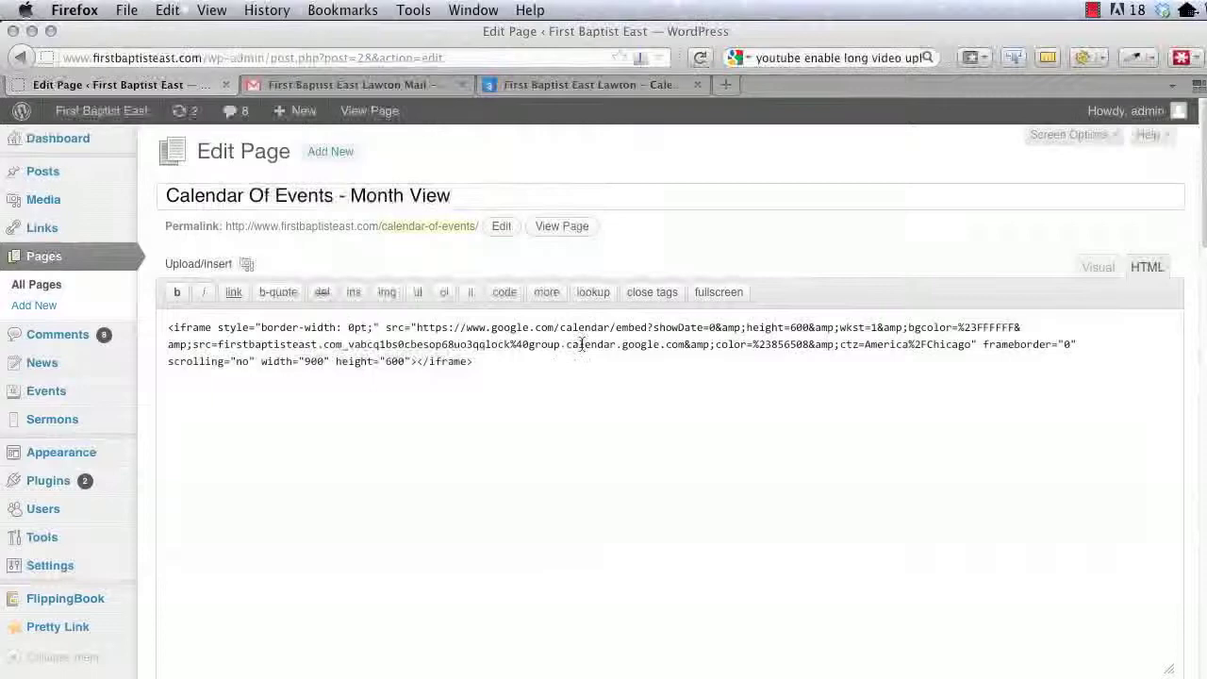
- Switch to Google Calendar and show only the Sunday Service Media Ministry calendar in the week view
click(574, 91)
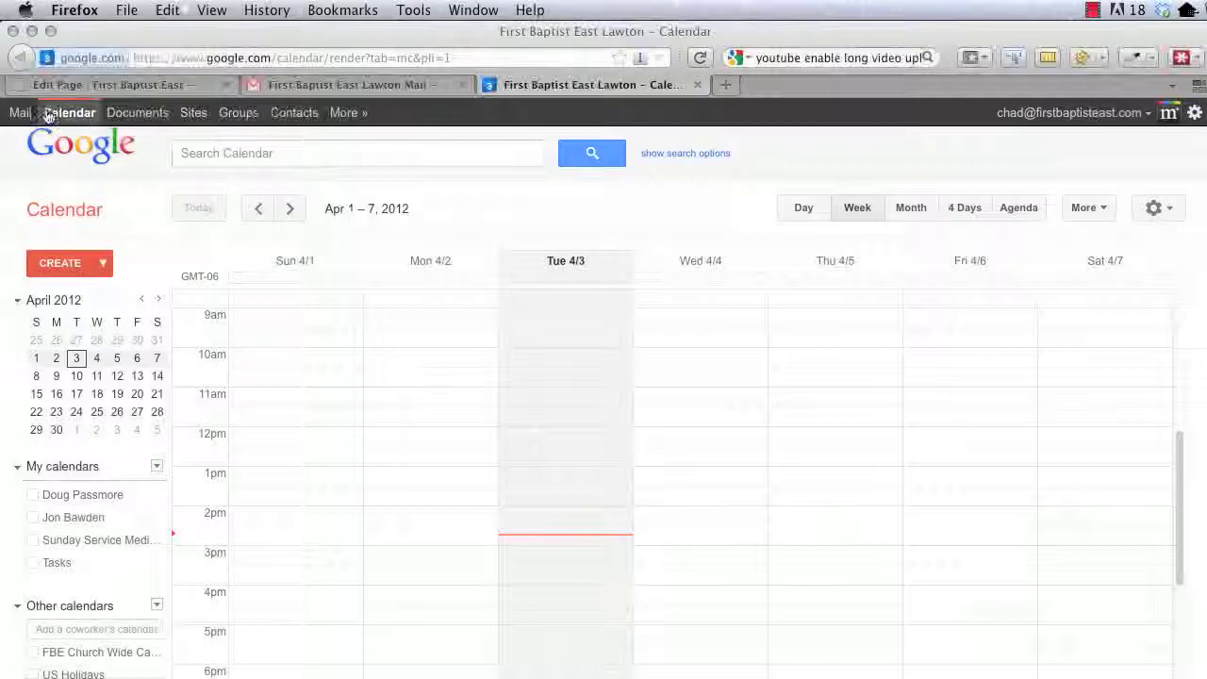
scroll(291, 387, down, 2)
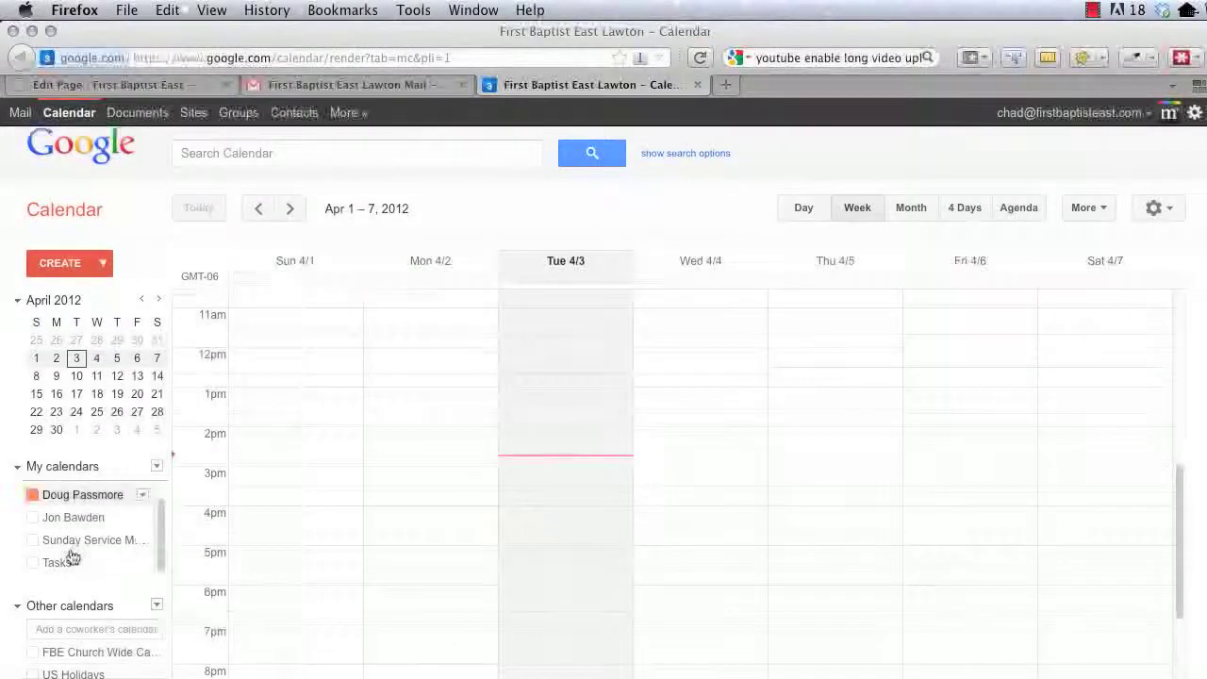
click(35, 539)
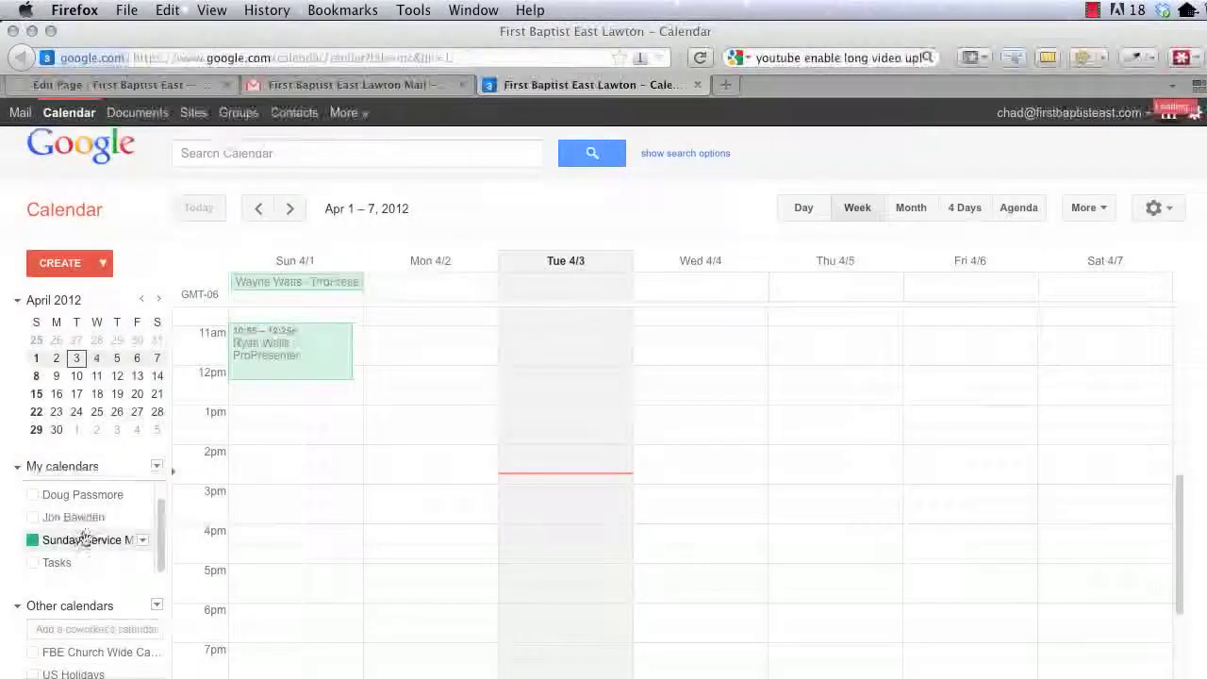
click(103, 494)
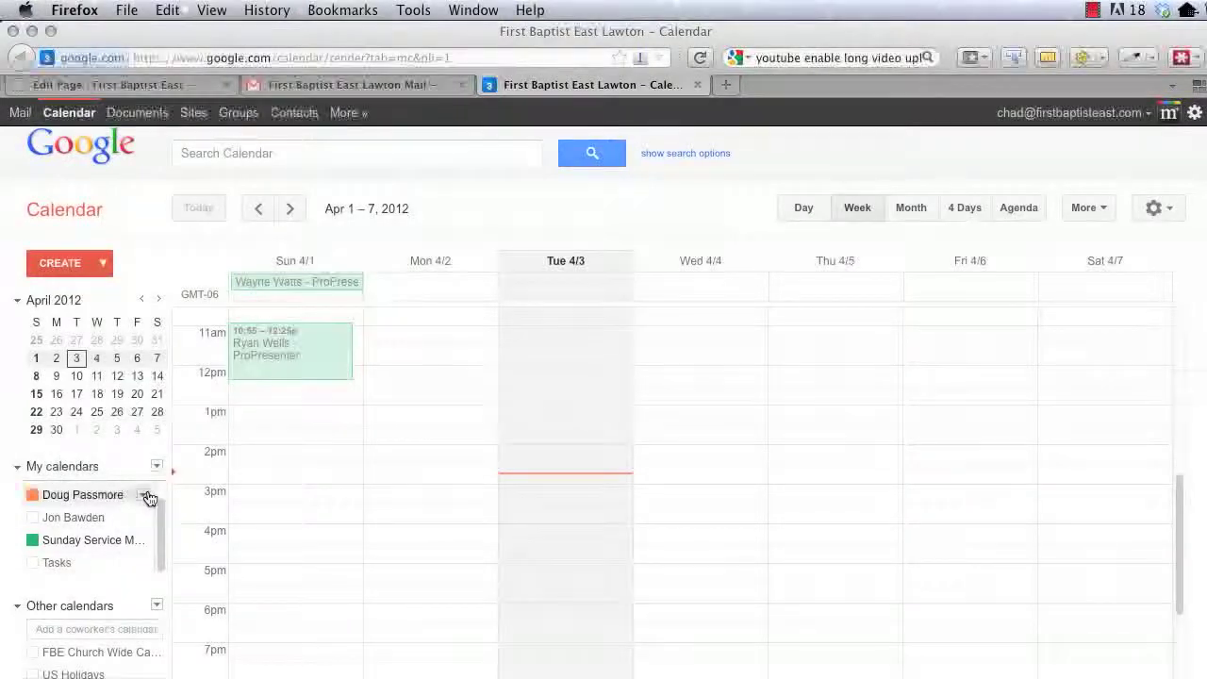
click(94, 496)
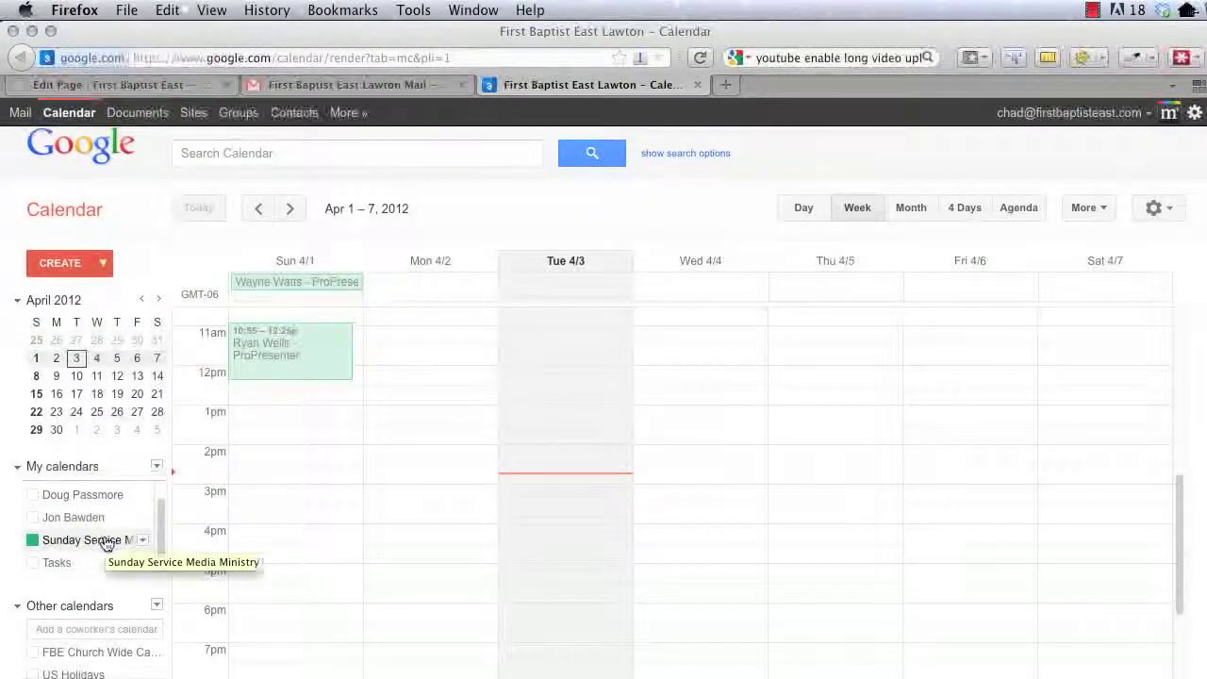
click(158, 468)
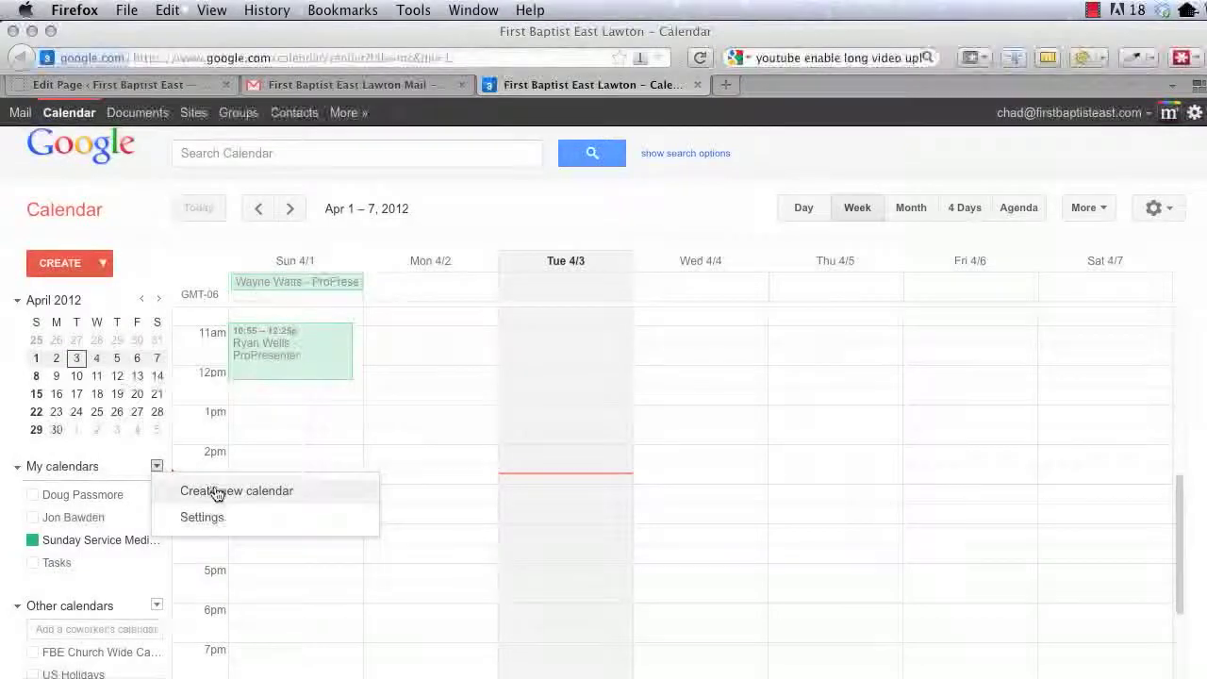
click(461, 545)
click(337, 570)
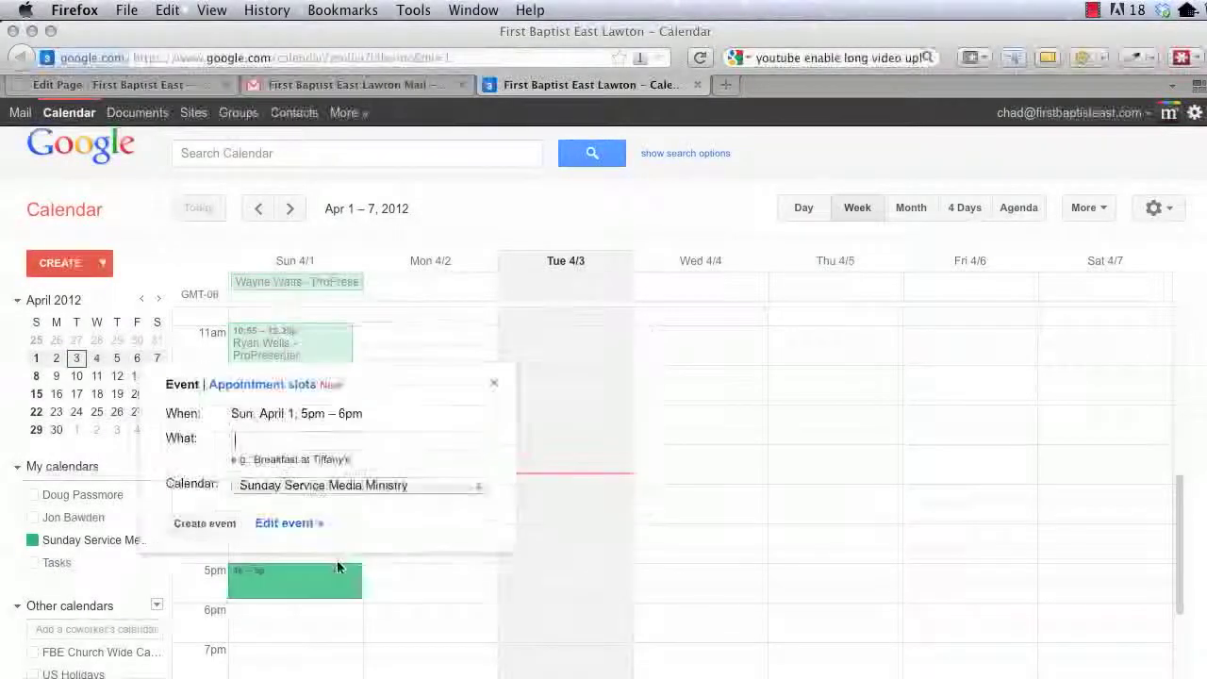
click(492, 386)
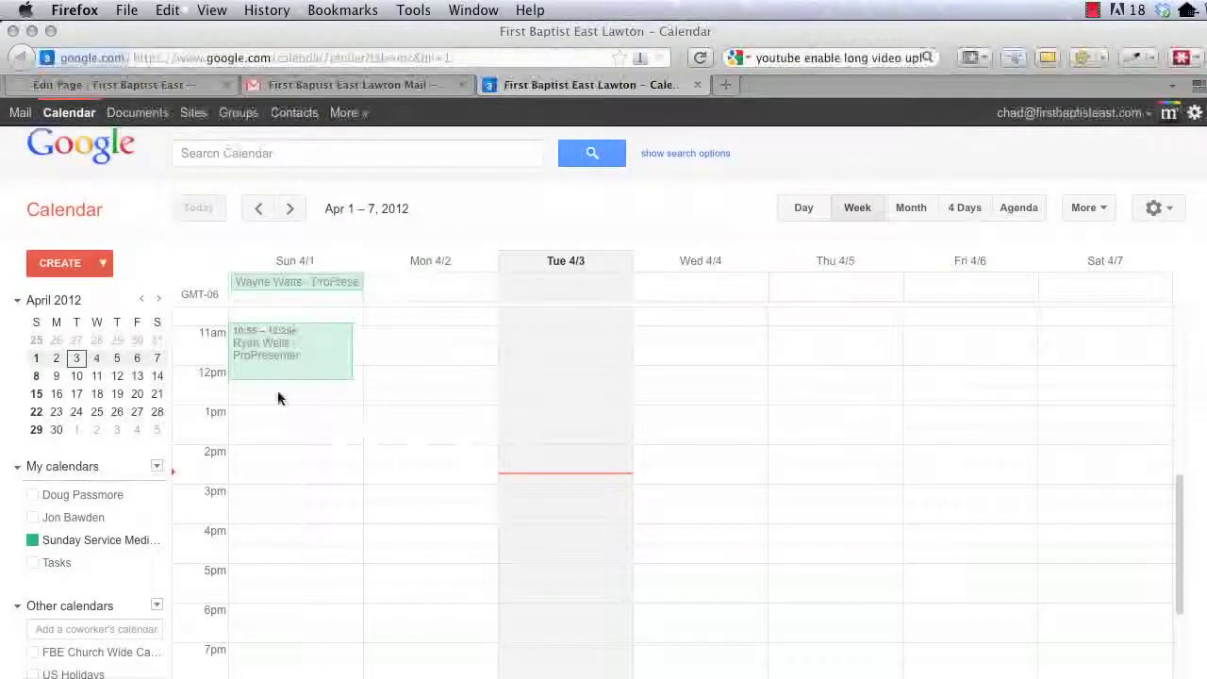
- Start a Sunday, April 1, 1pm – 2pm event in Sunday Service Media Ministry titled with a volunteer's first name, and open its full details
click(303, 412)
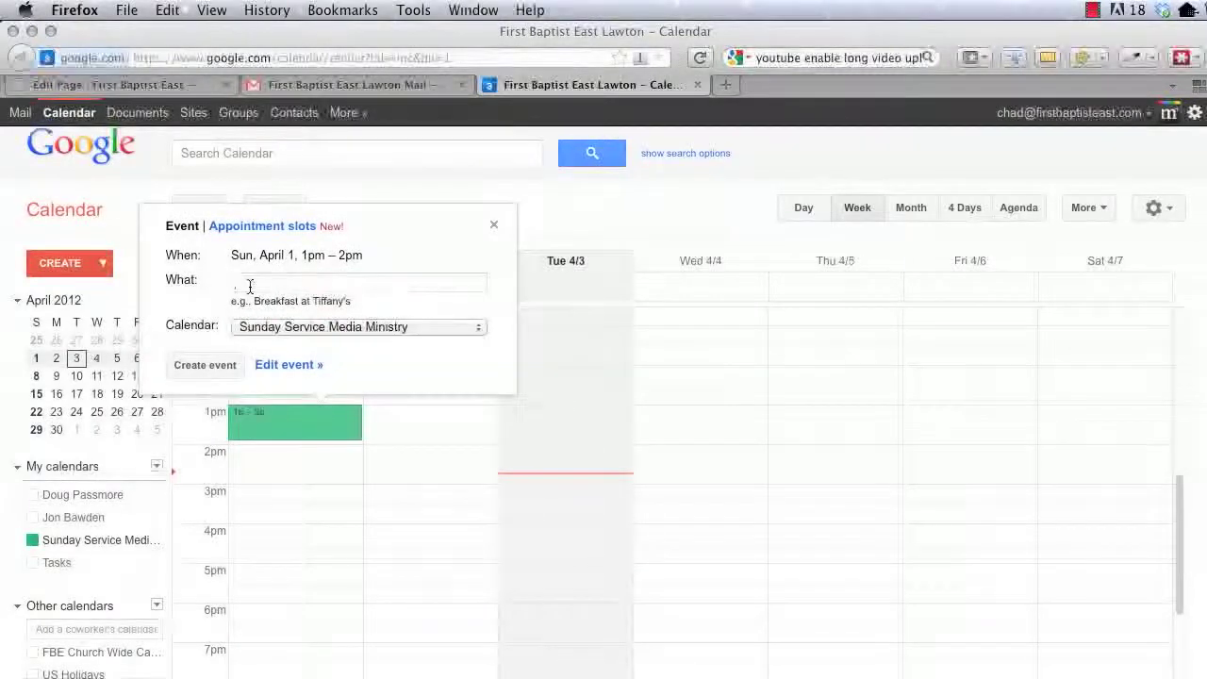
text(ton)
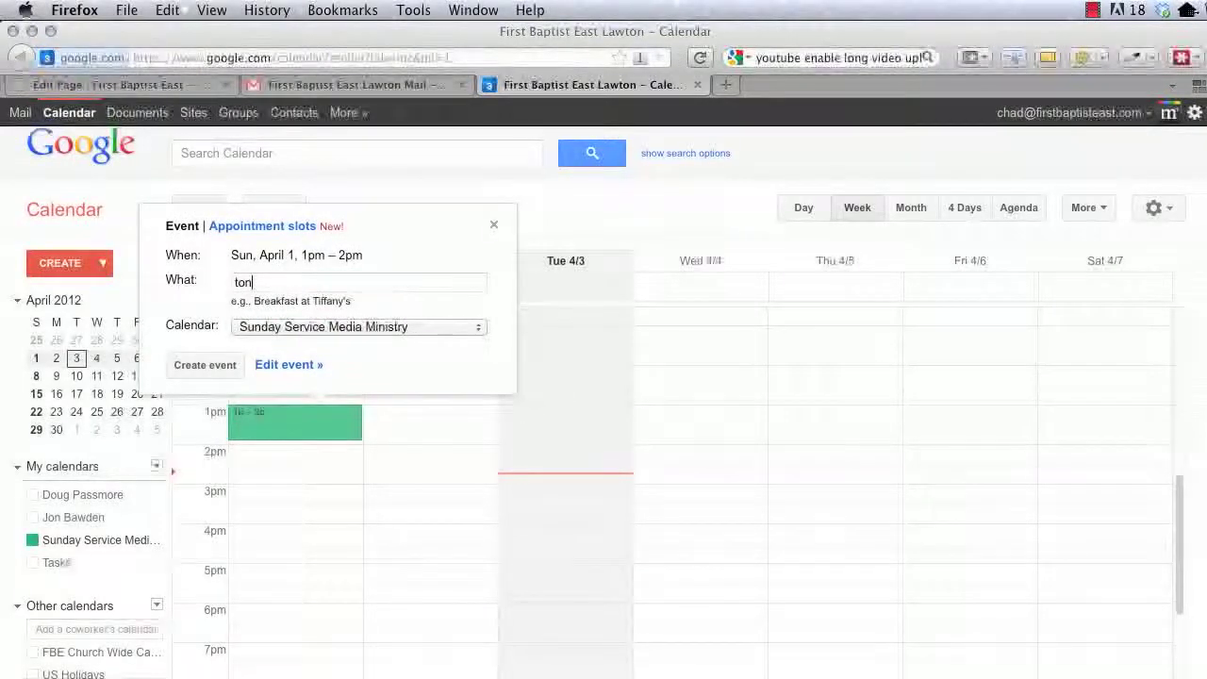
text(ya)
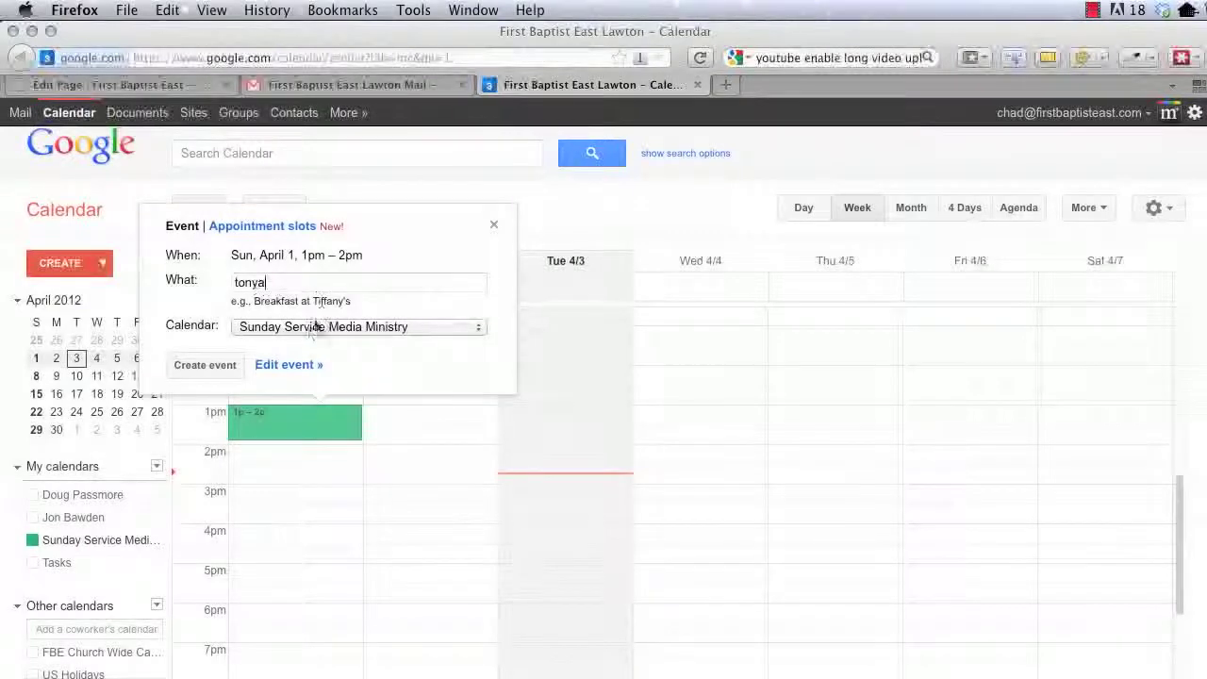
click(283, 368)
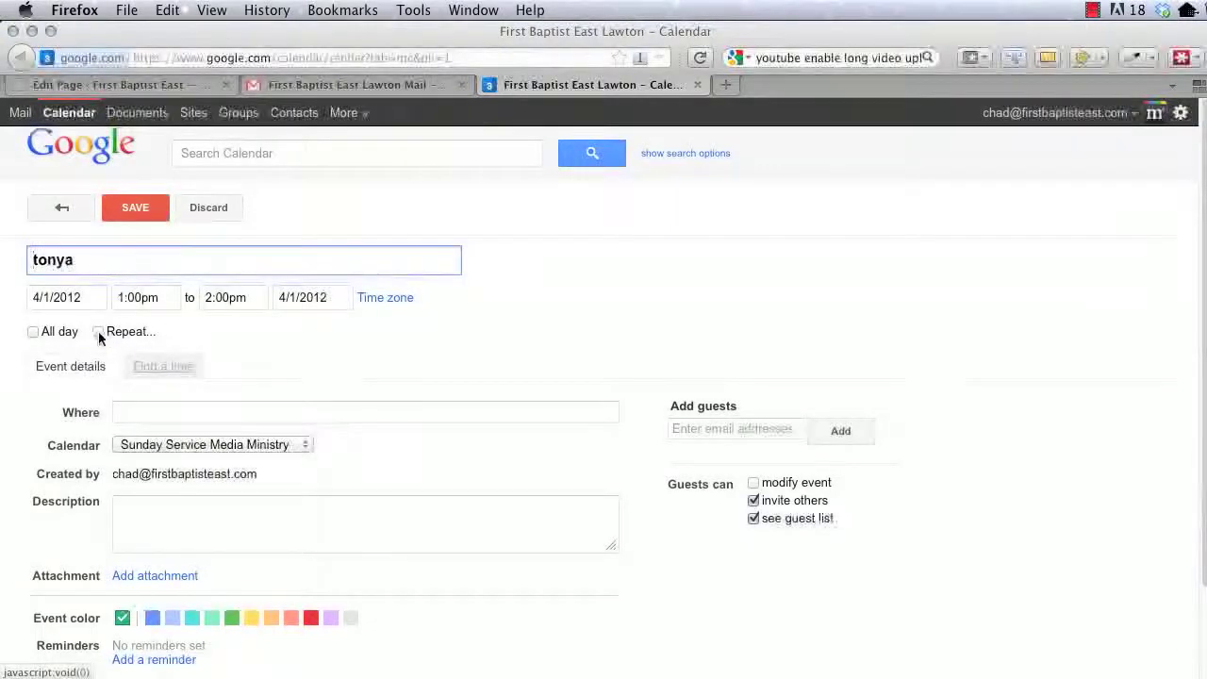
- Set the event to repeat weekly every 3 weeks on Sunday with no end date, and save it
click(98, 332)
click(628, 293)
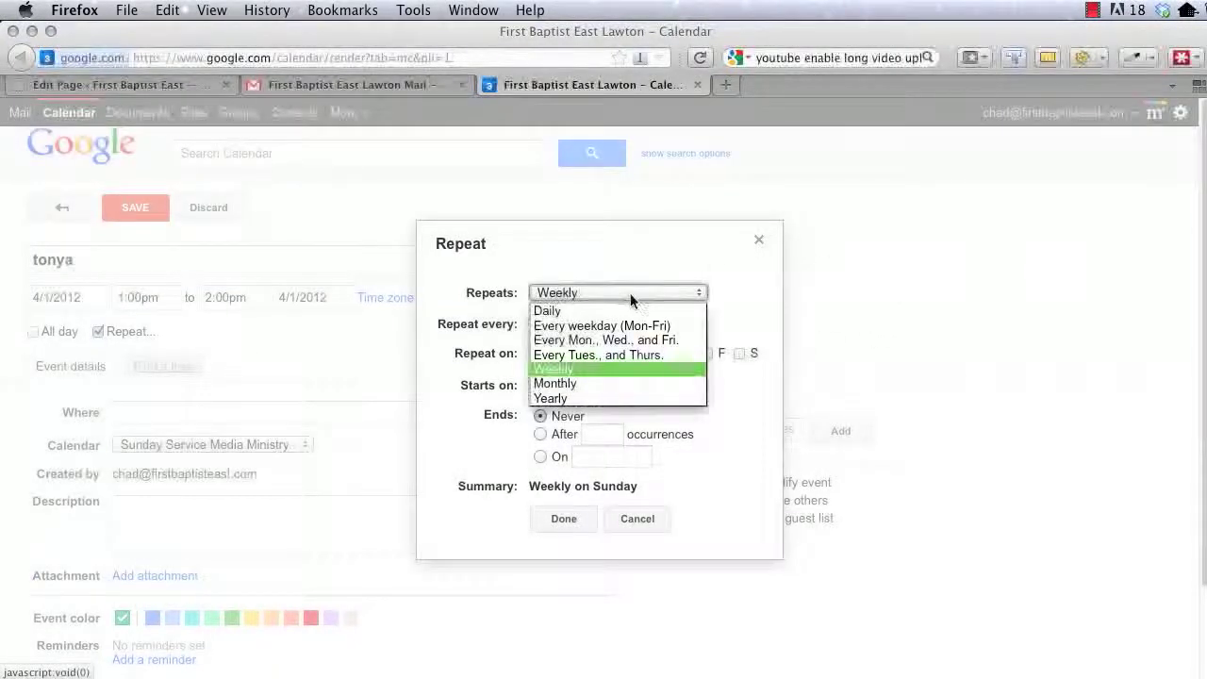
click(617, 369)
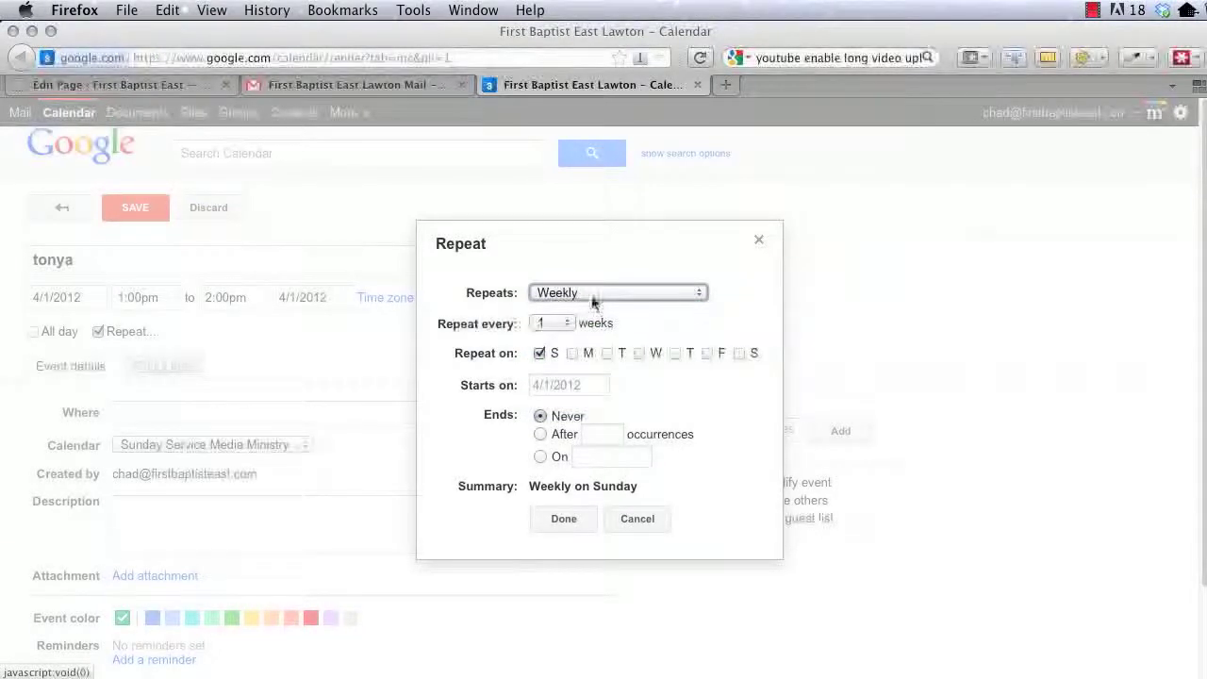
click(592, 294)
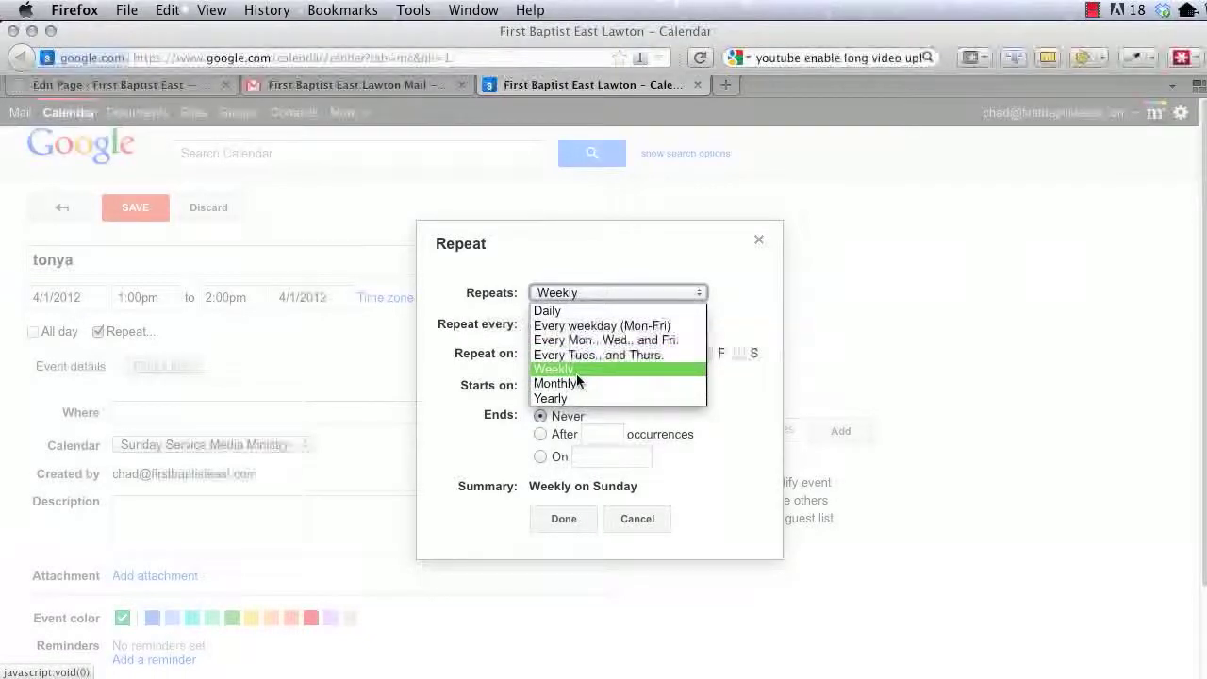
click(576, 373)
click(559, 325)
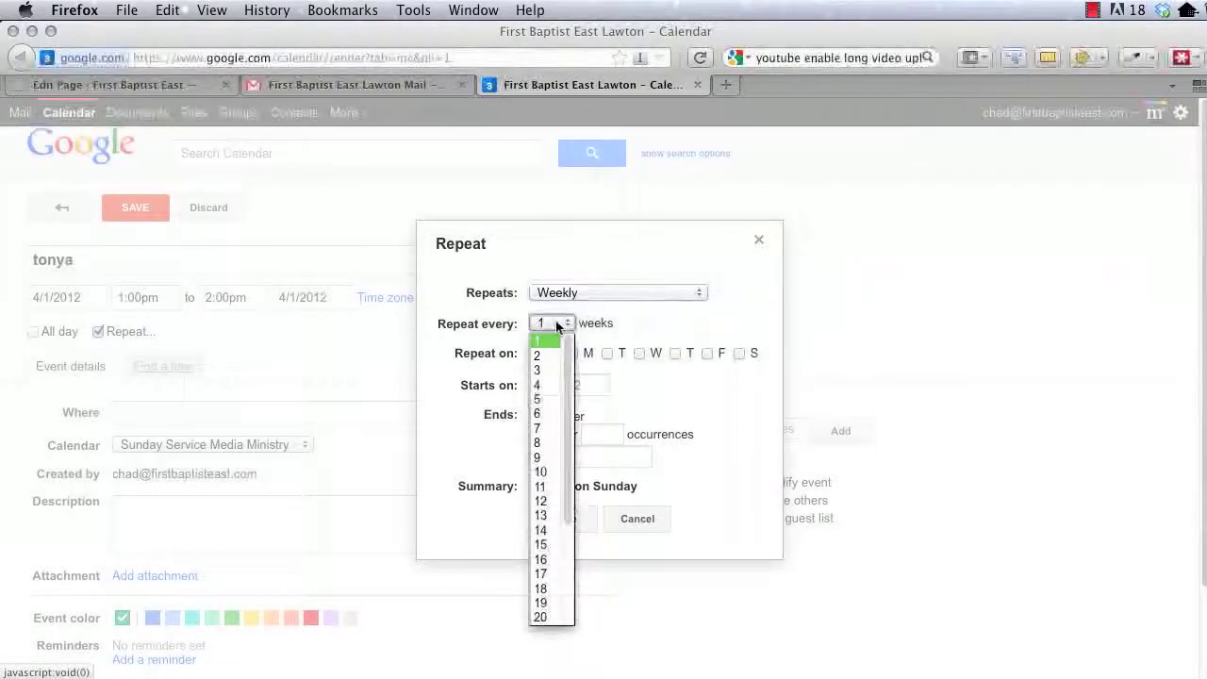
click(539, 369)
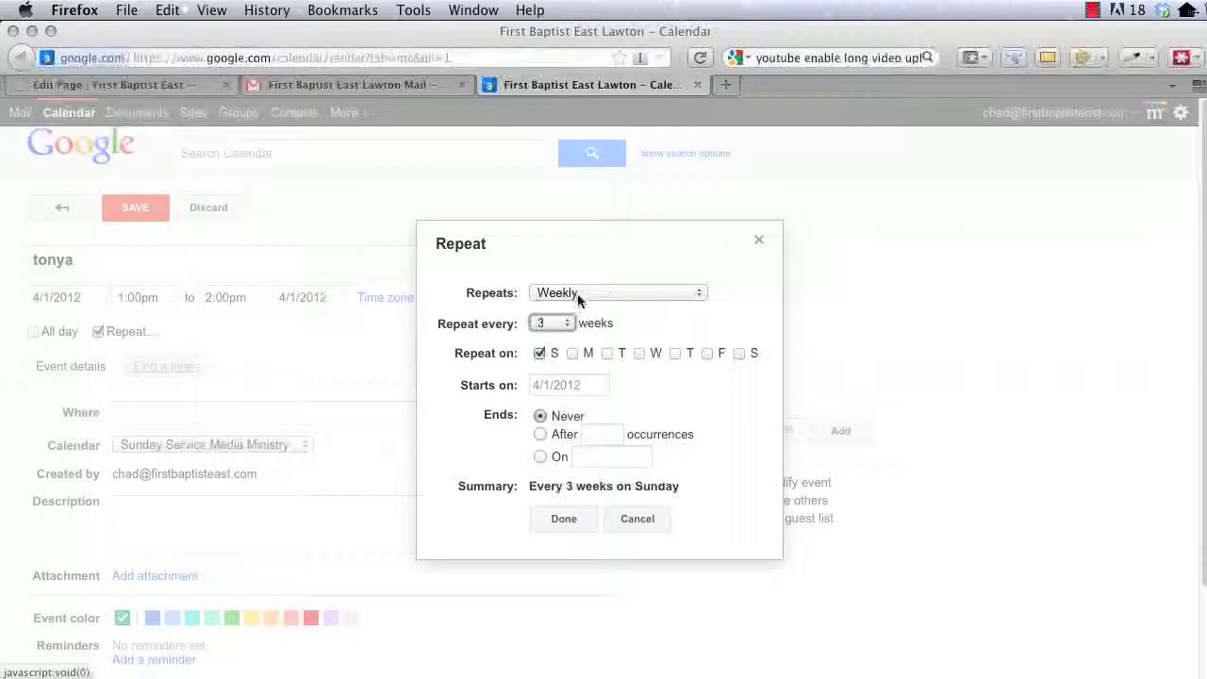
click(561, 325)
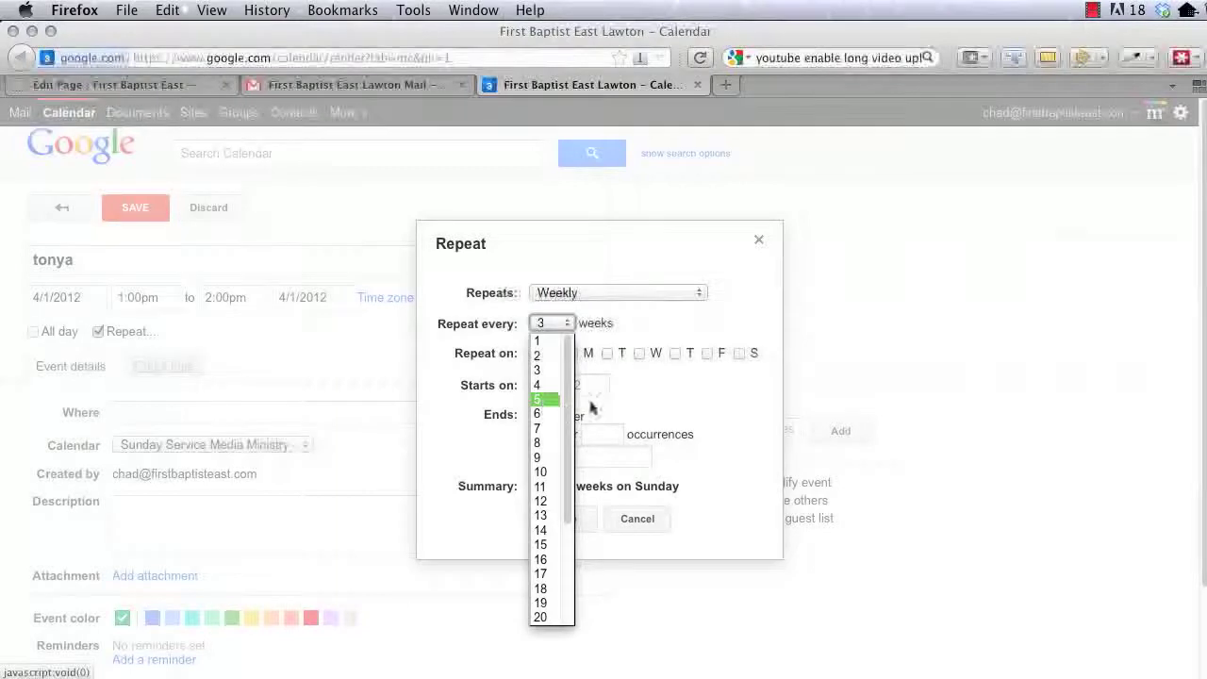
click(552, 372)
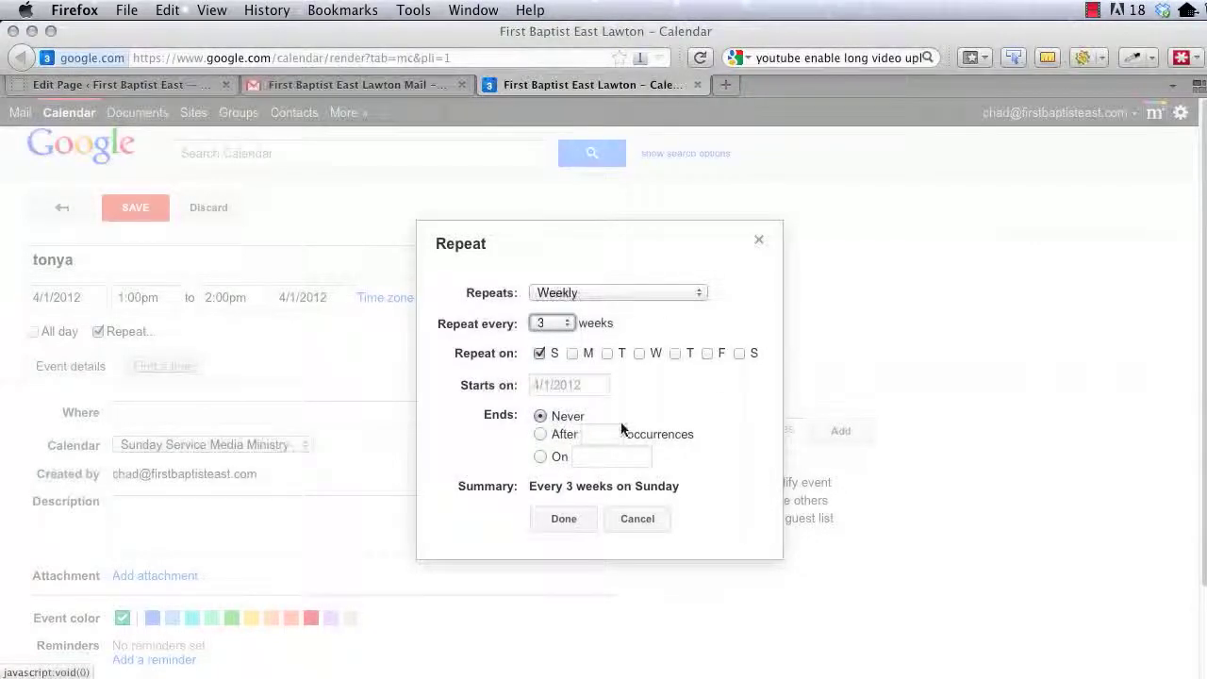
click(563, 518)
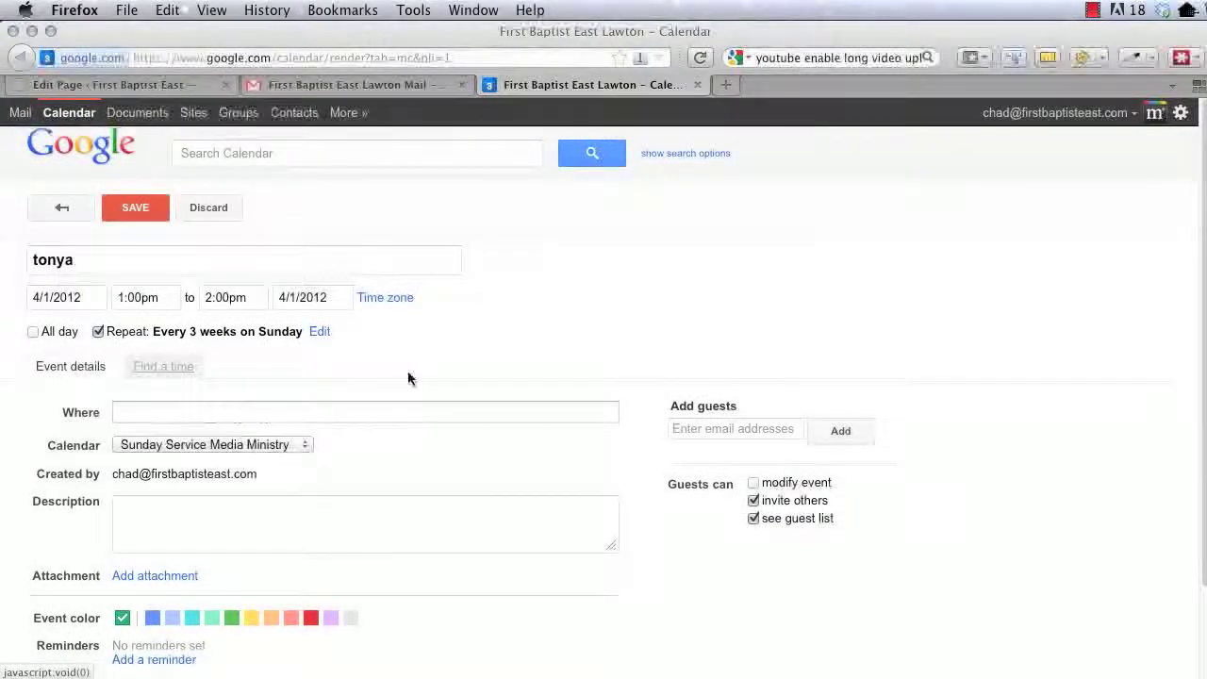
click(137, 215)
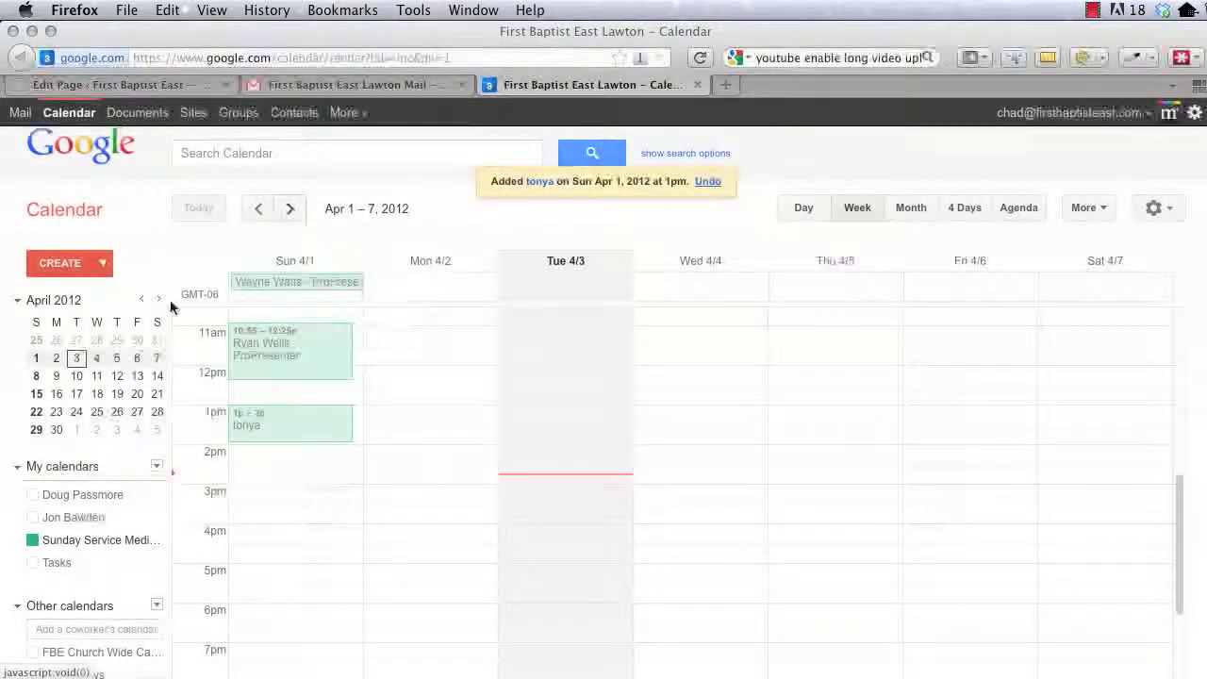
- Check the weeks of April 22 and April 15 for the repeating event, and return to the week of April 1
click(79, 413)
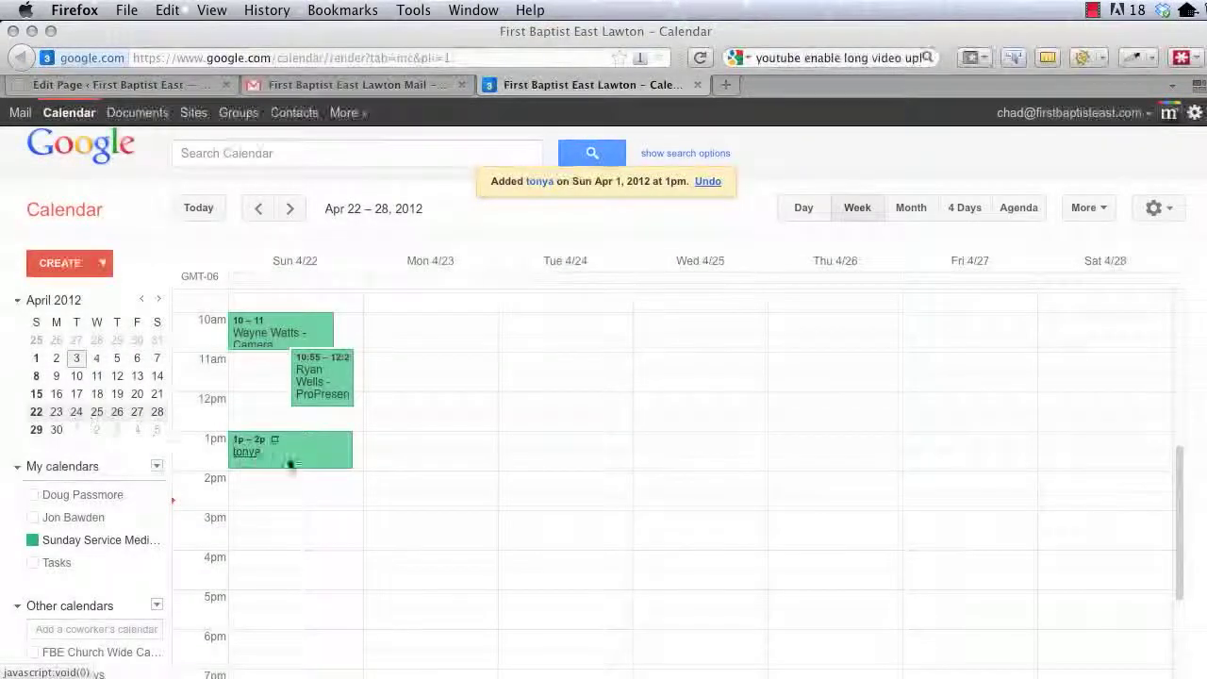
click(79, 399)
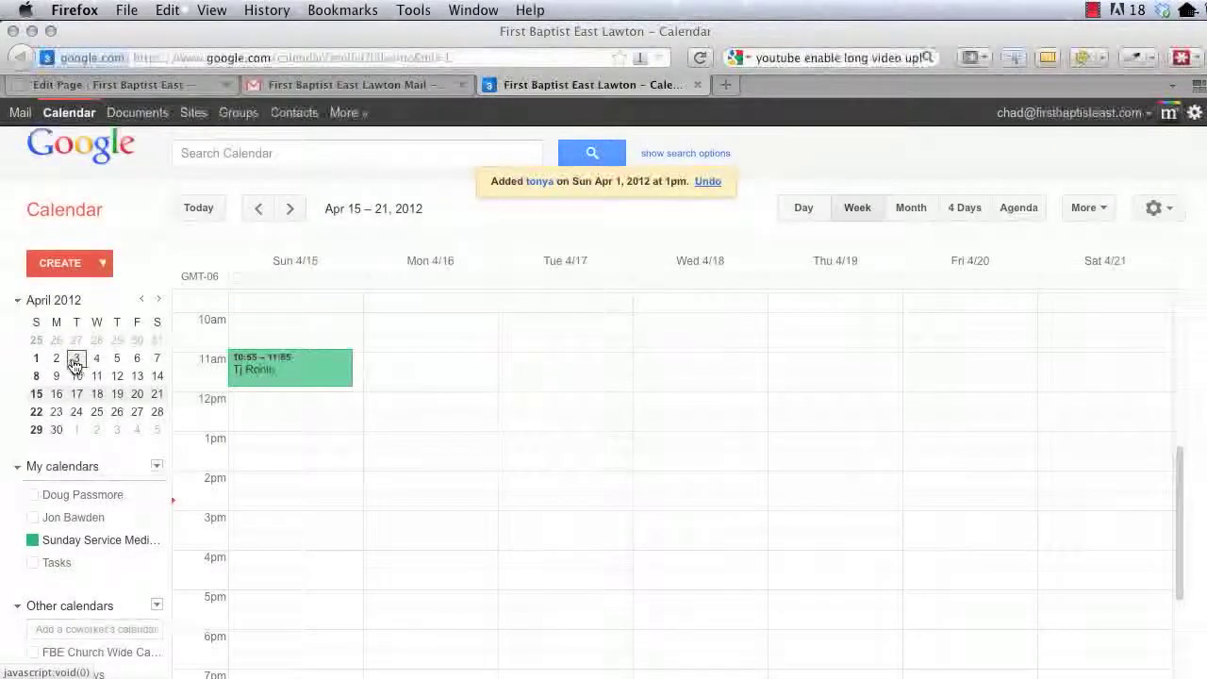
click(76, 360)
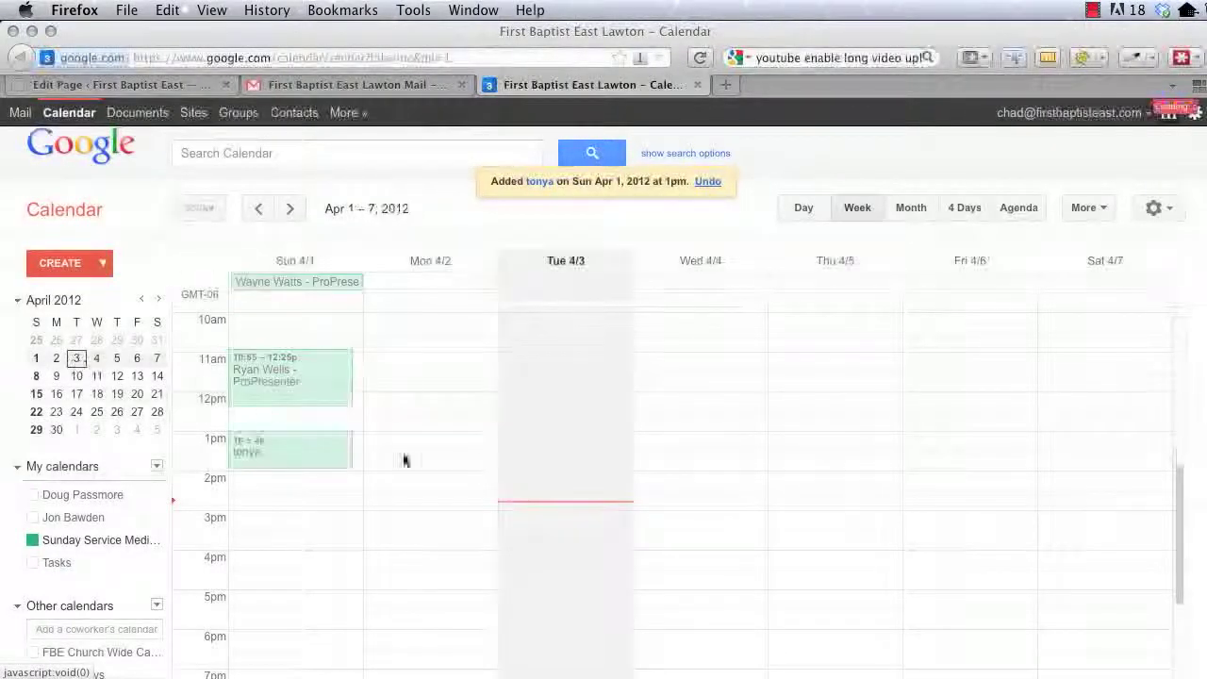
- Retitle the April 1, 1pm event with a different person's first name and apply the change to only this event
click(290, 450)
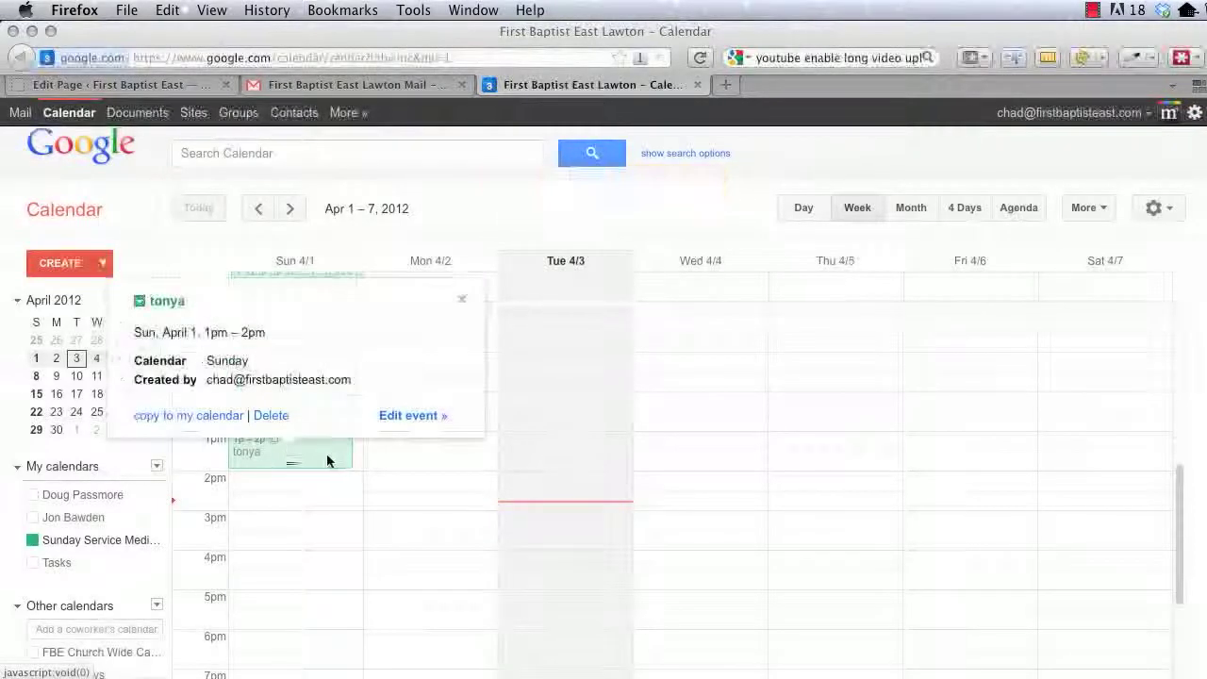
click(415, 416)
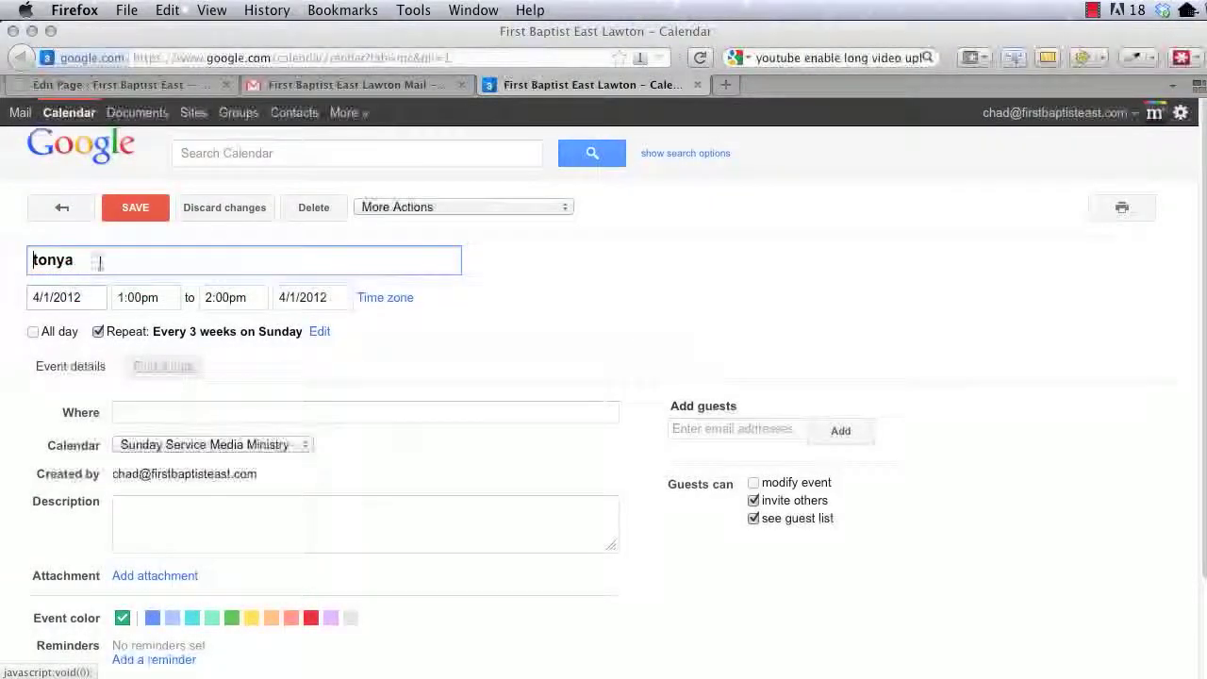
text(Chad)
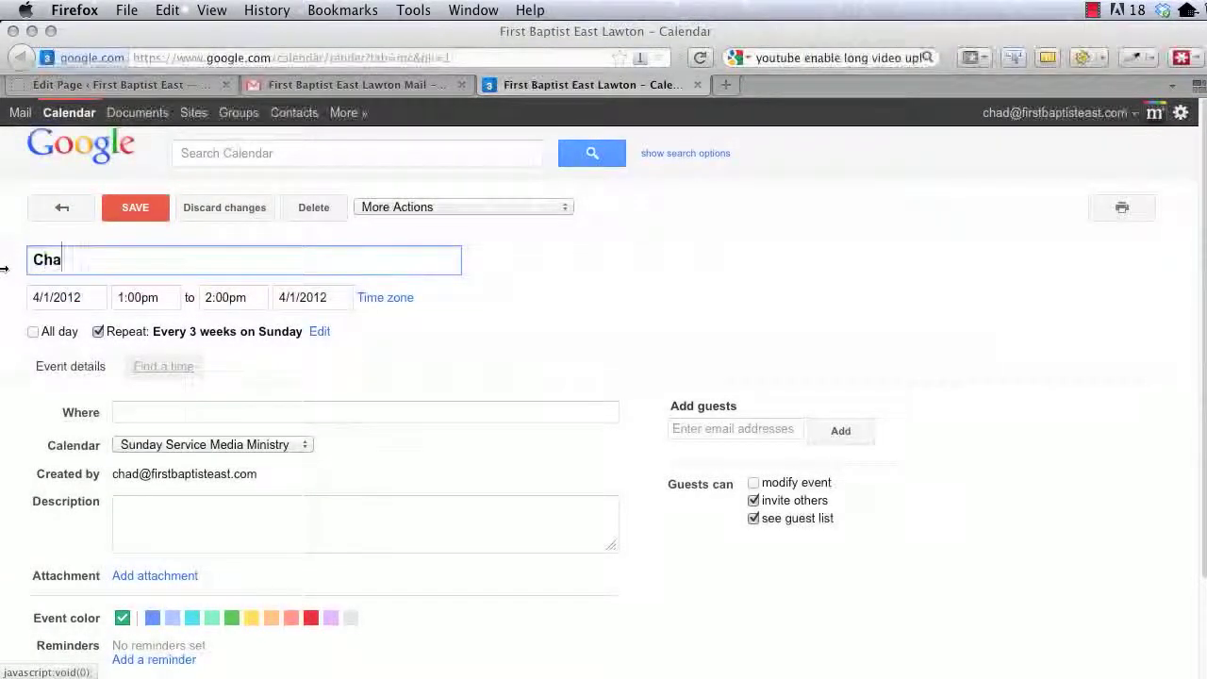
click(151, 209)
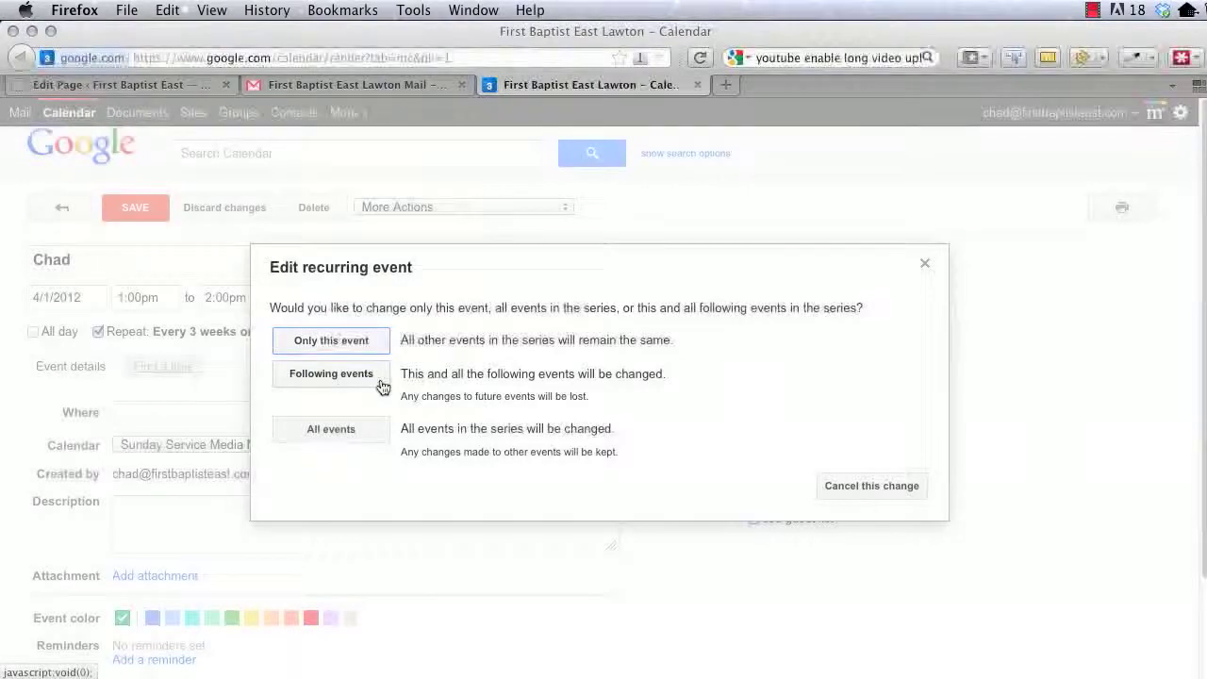
click(330, 343)
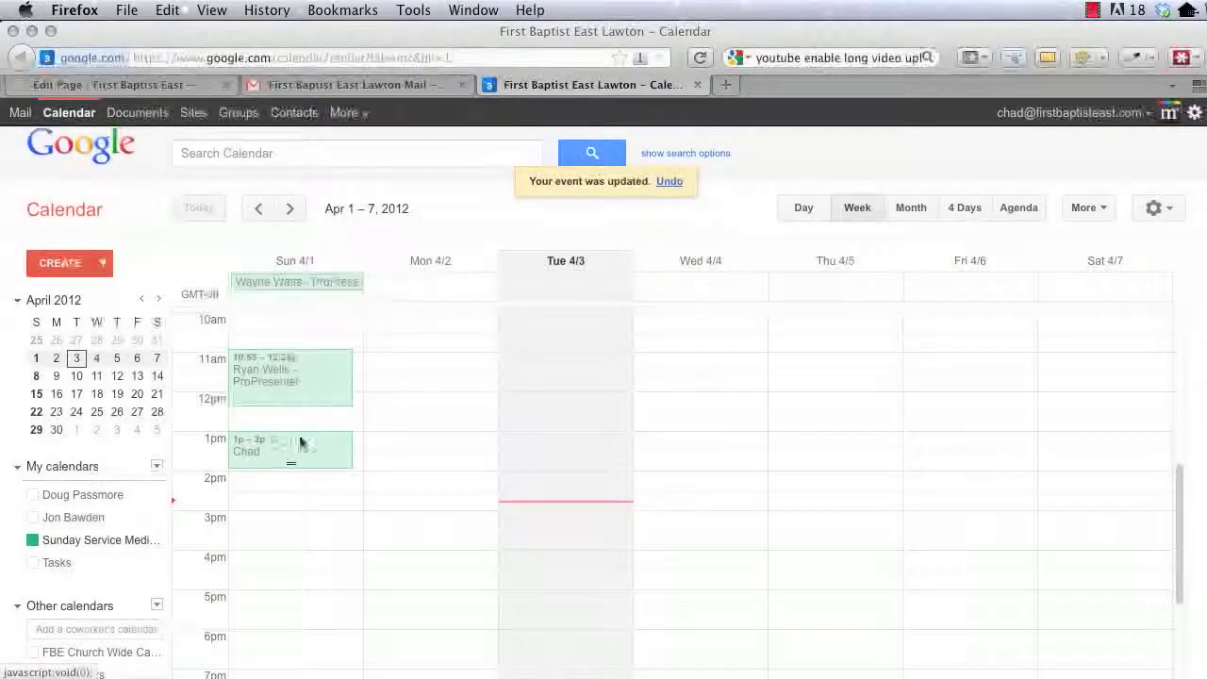
- Show the week of April 22, and open the calendar settings of Sunday Service Media Ministry
click(79, 415)
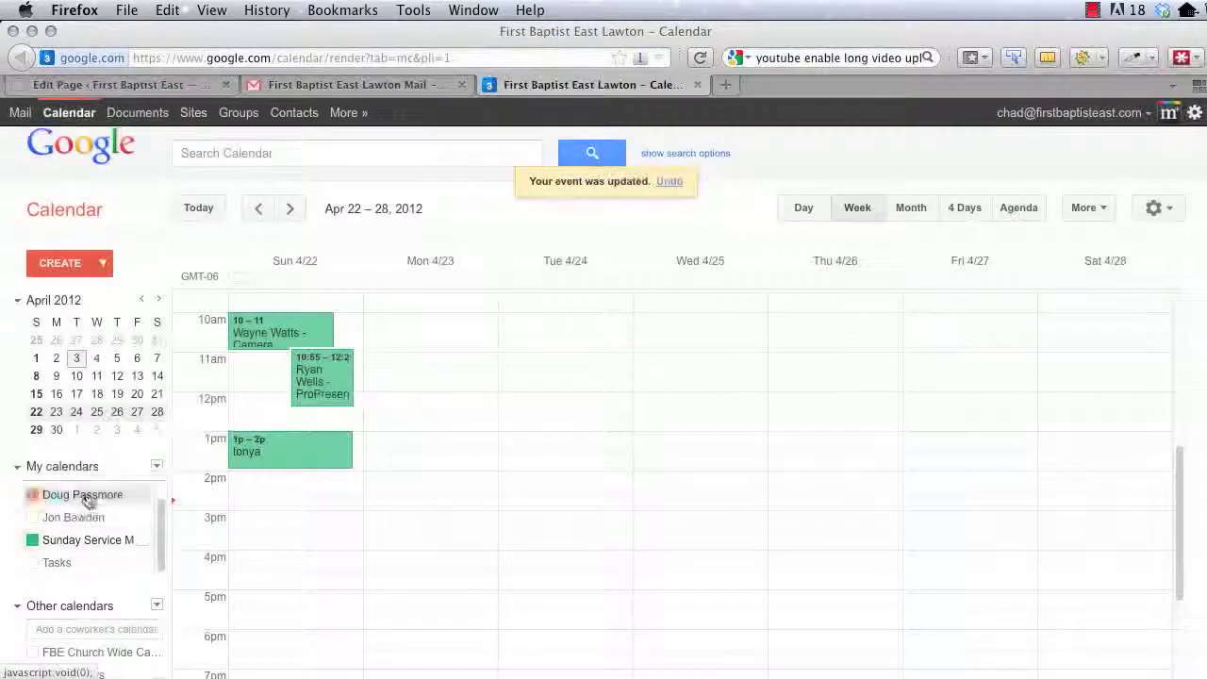
right_click(109, 541)
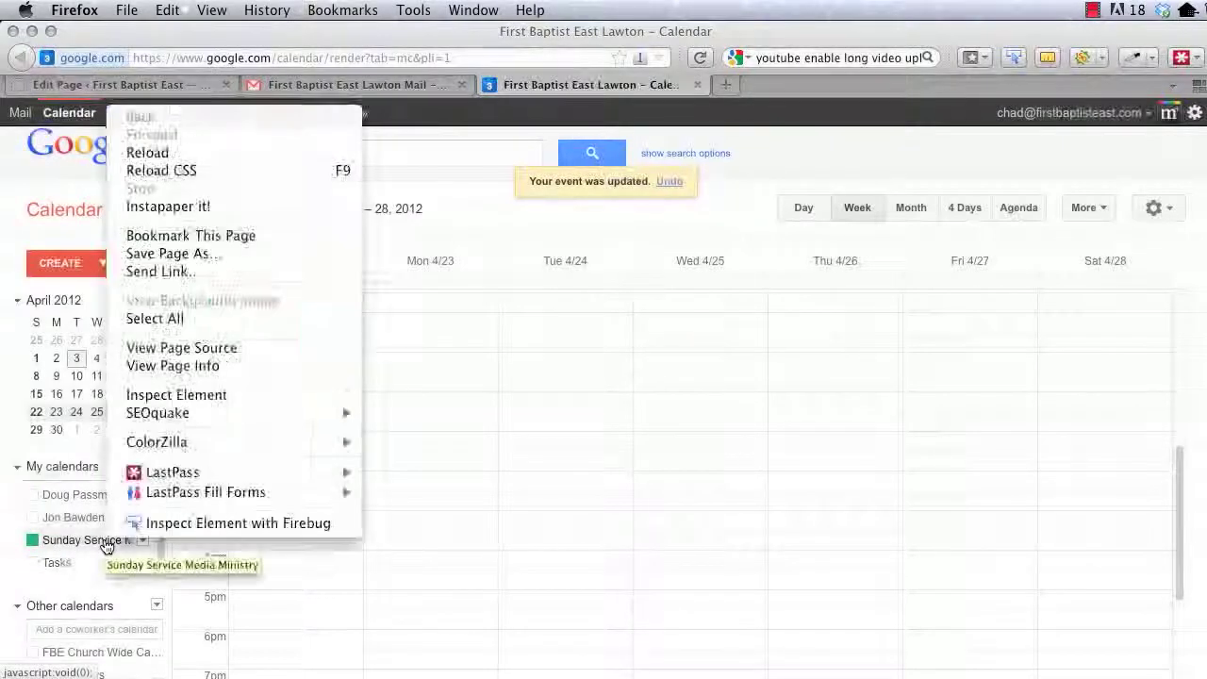
click(144, 546)
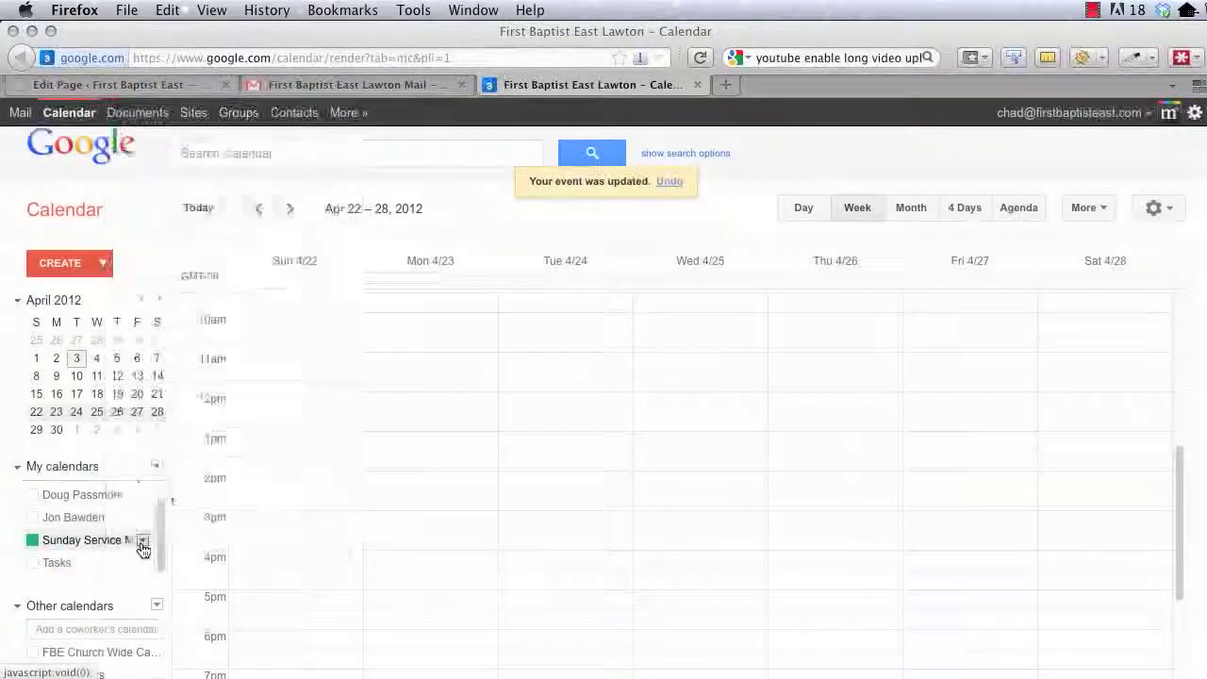
click(145, 544)
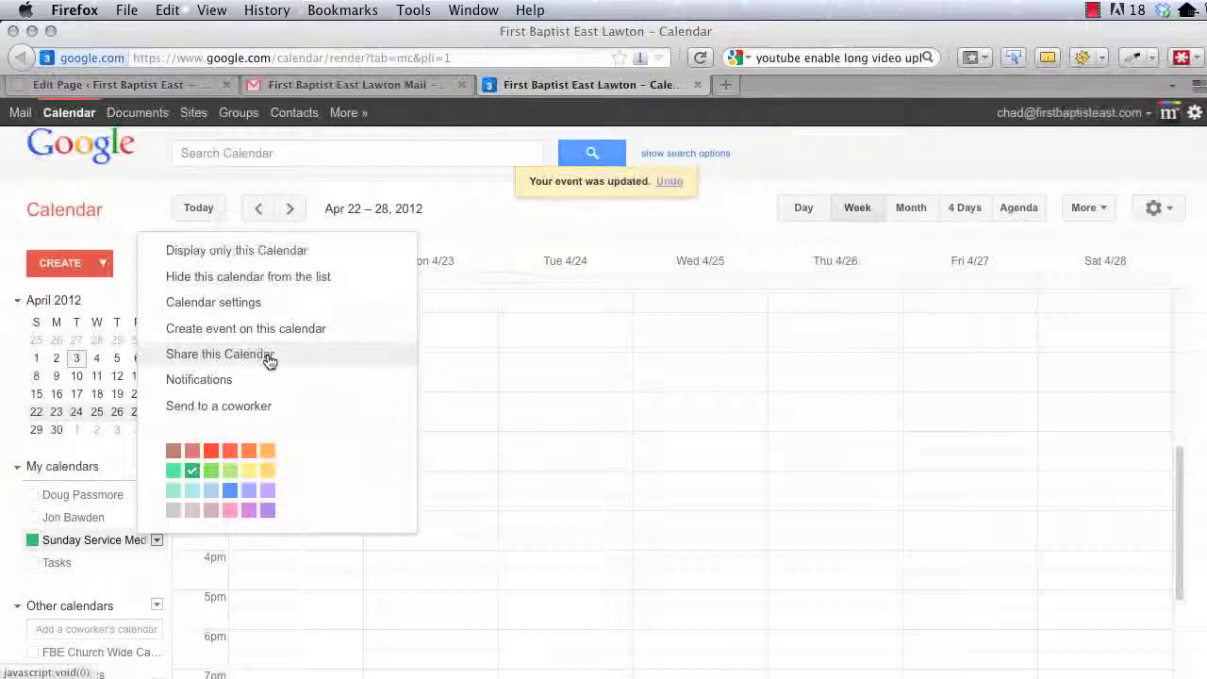
click(252, 302)
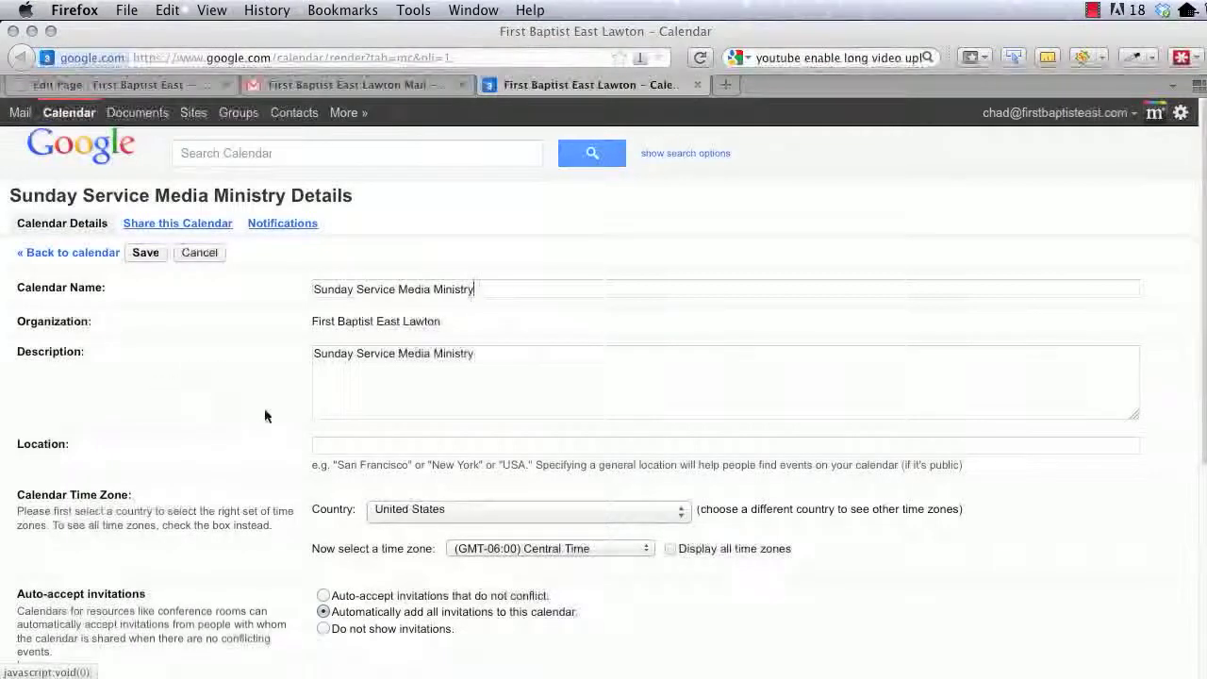
- Find the embed code in the calendar's details and open its customization page for color, size and other options
scroll(256, 493, down, 5)
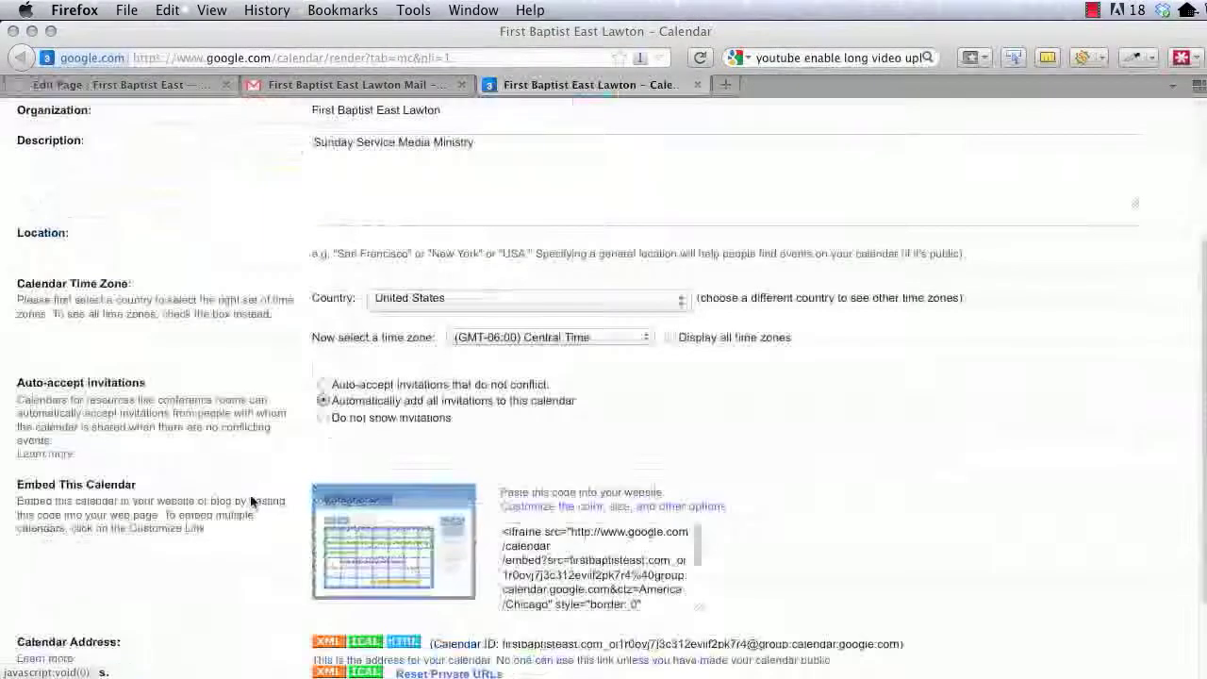
scroll(253, 500, down, 3)
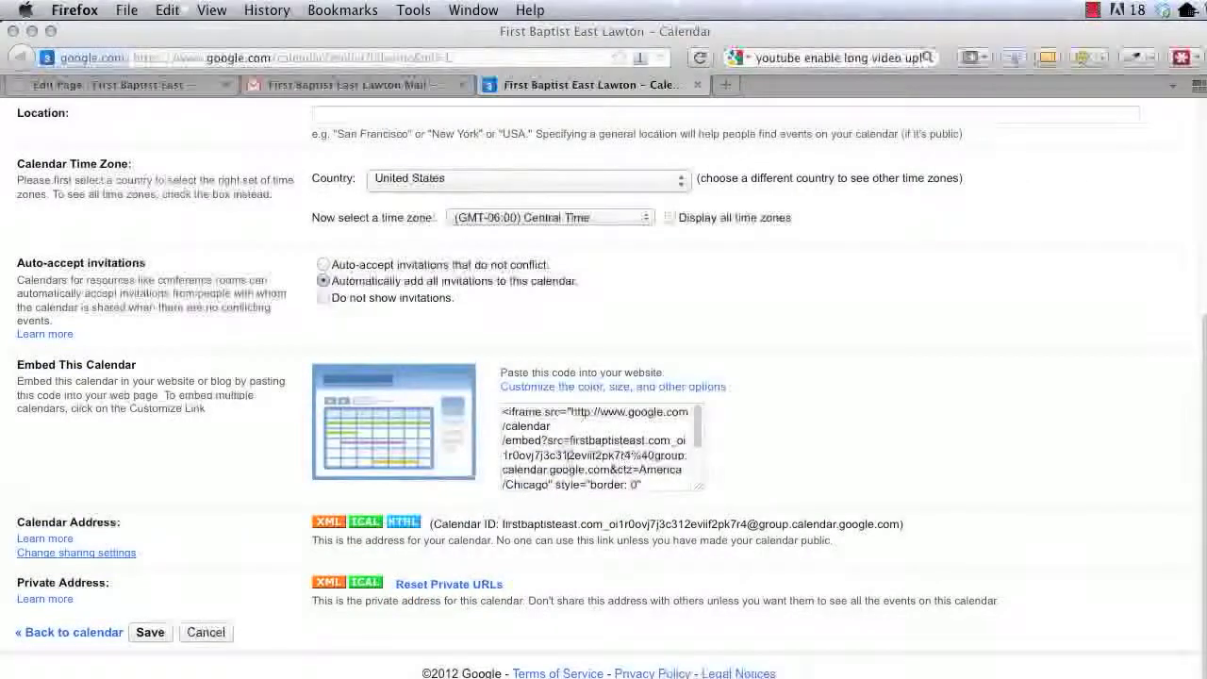
click(598, 443)
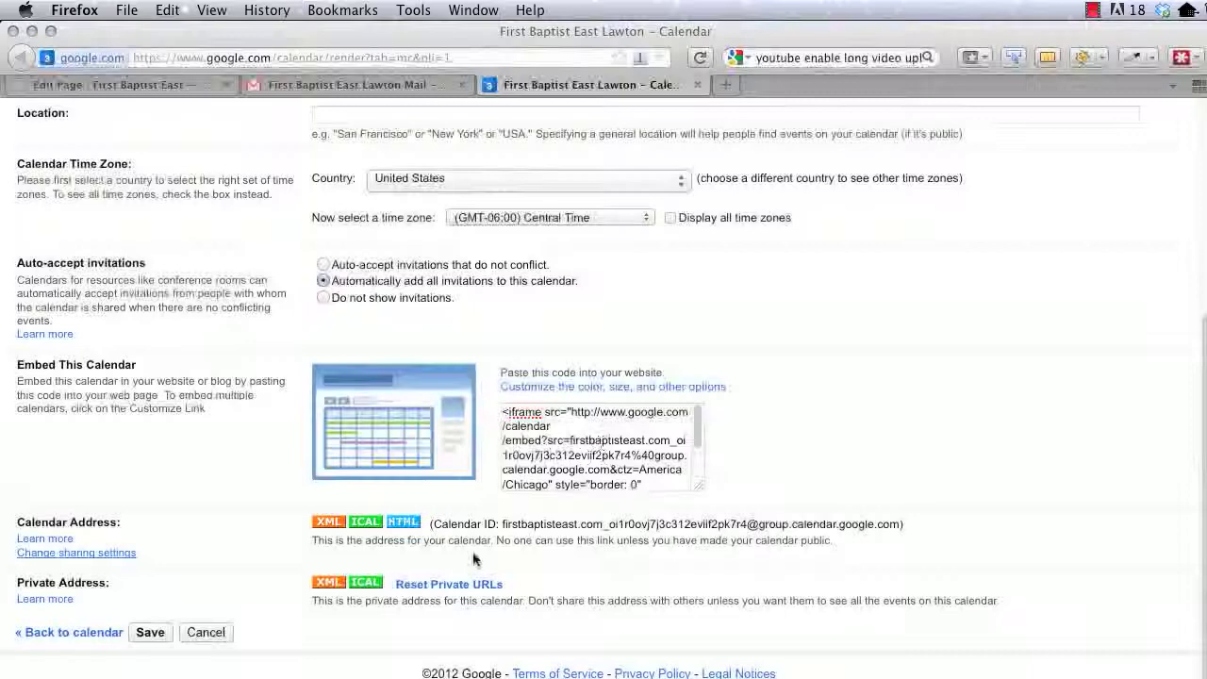
click(617, 389)
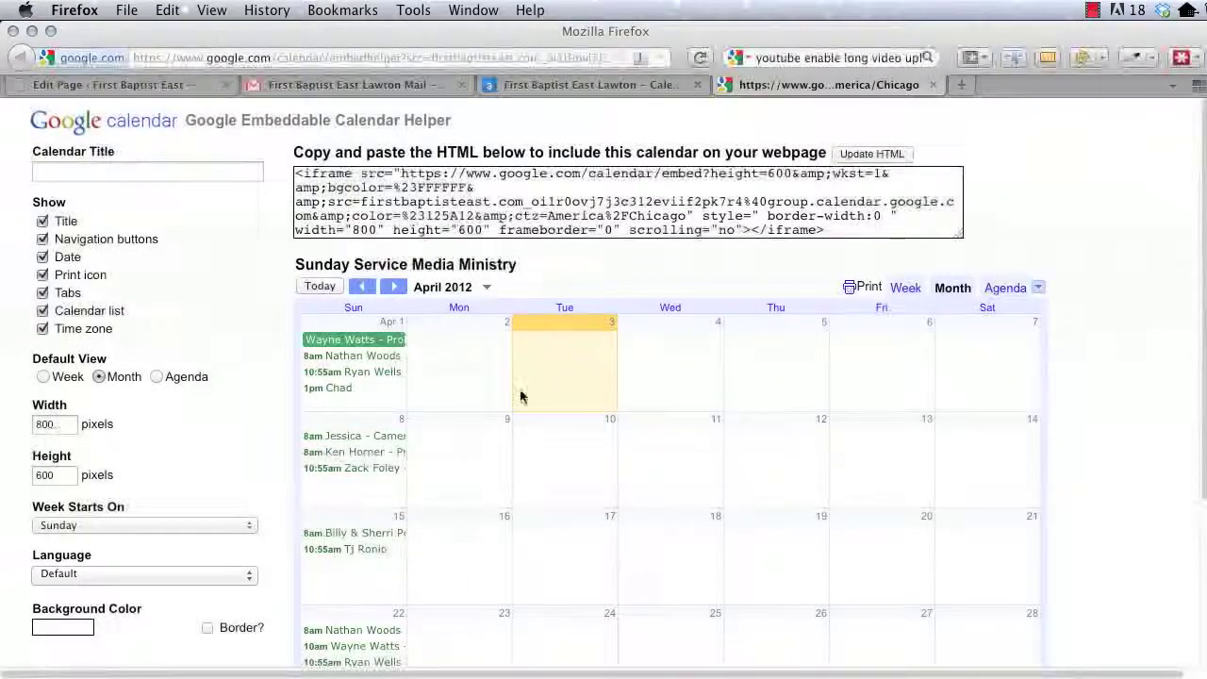
- From the WordPress page editor, open the First Baptist East website in a new tab and display its Calendar page
click(591, 84)
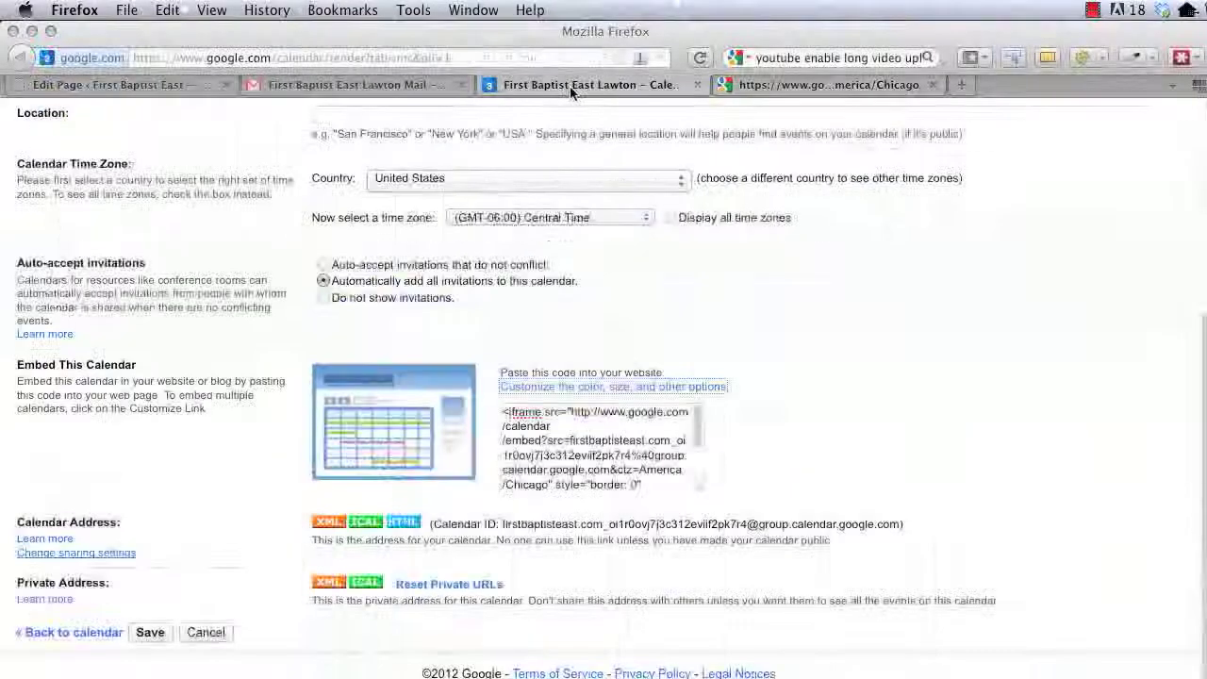
click(141, 85)
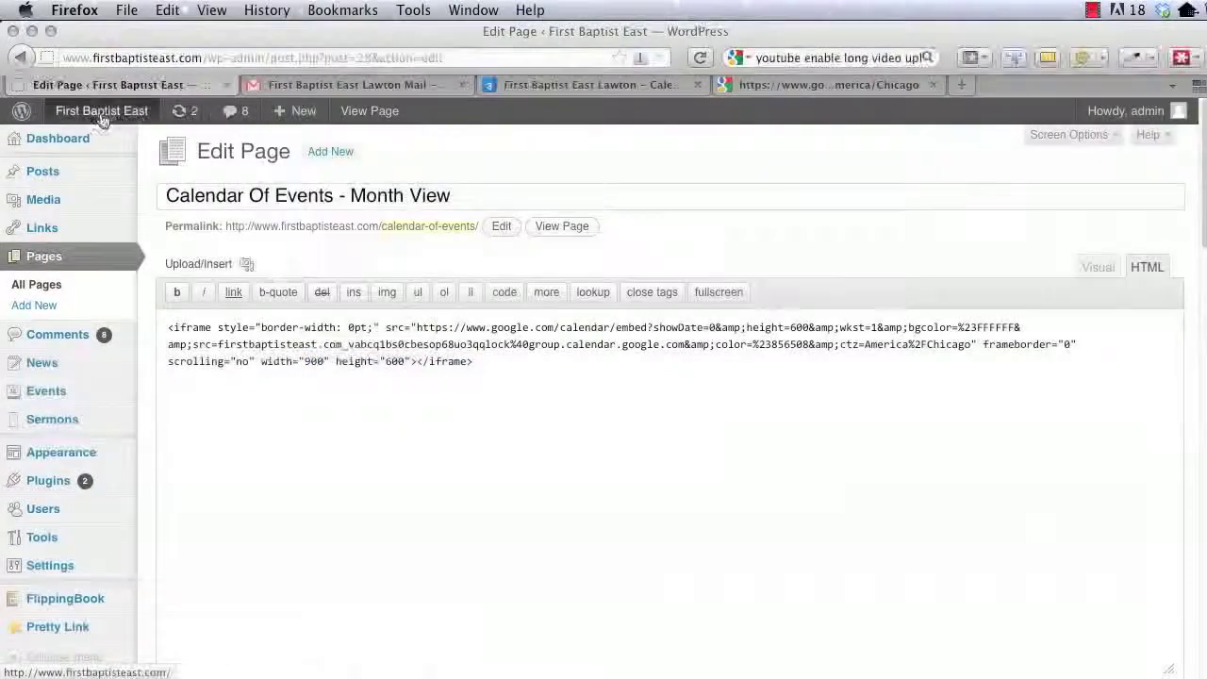
mouse_move(102, 118)
right_click(90, 140)
click(133, 149)
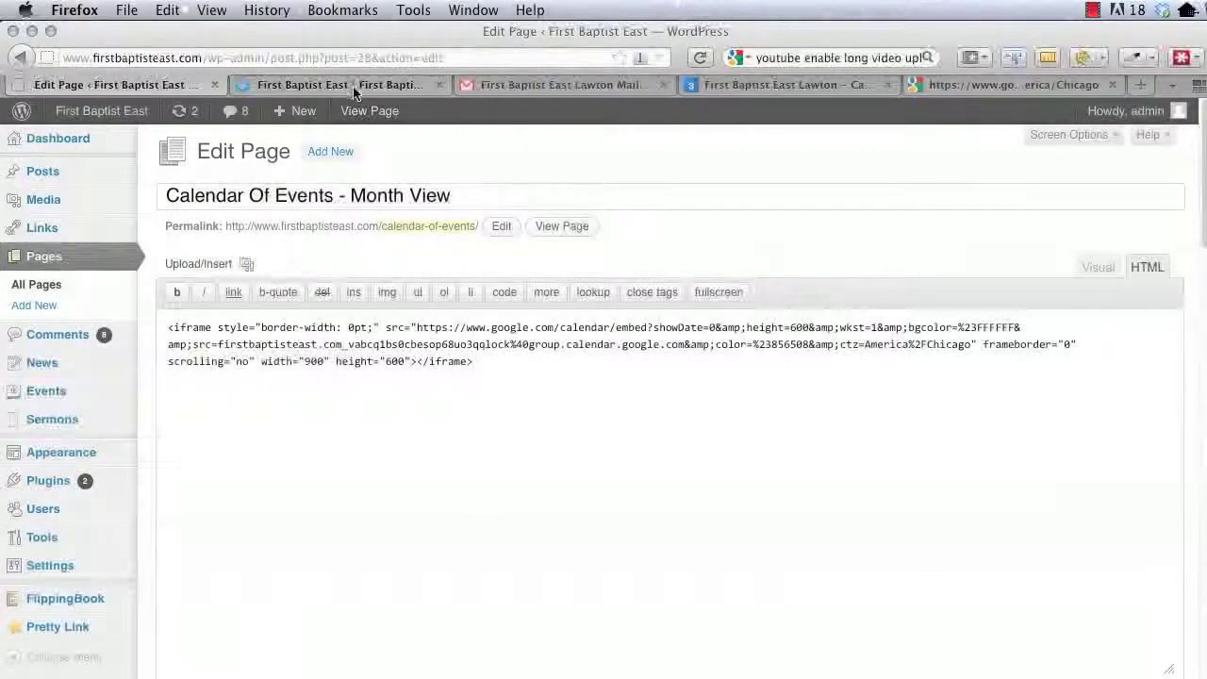
click(354, 87)
click(703, 277)
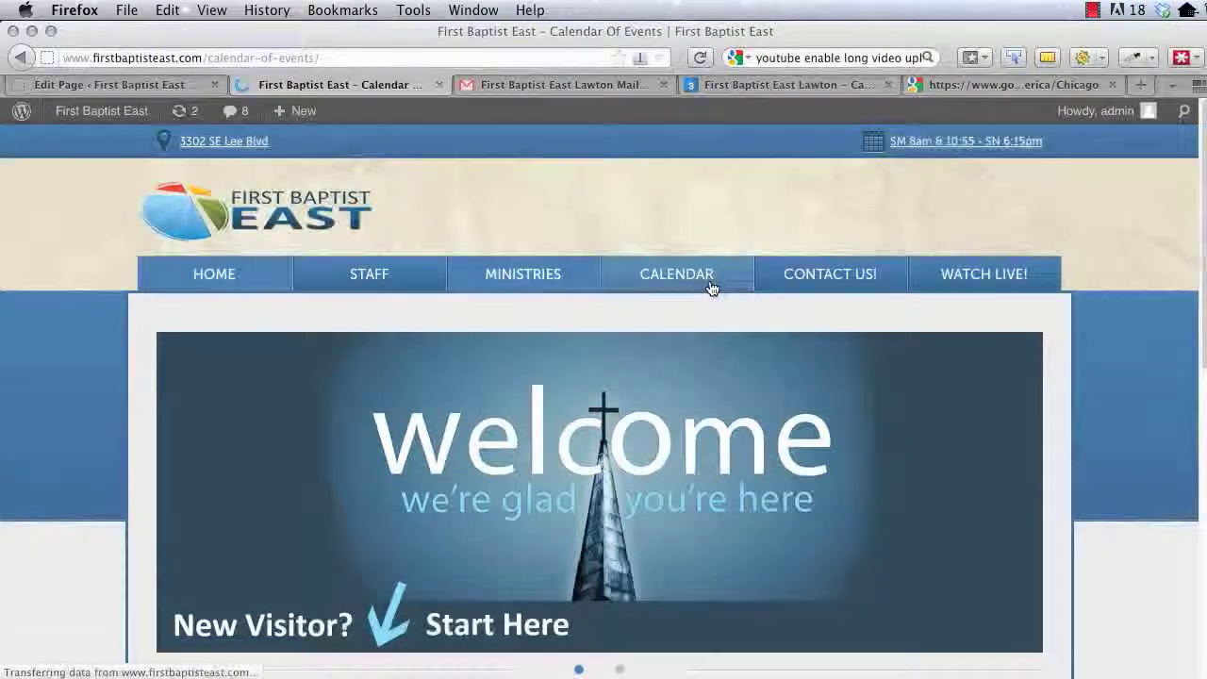
scroll(1037, 398, down, 3)
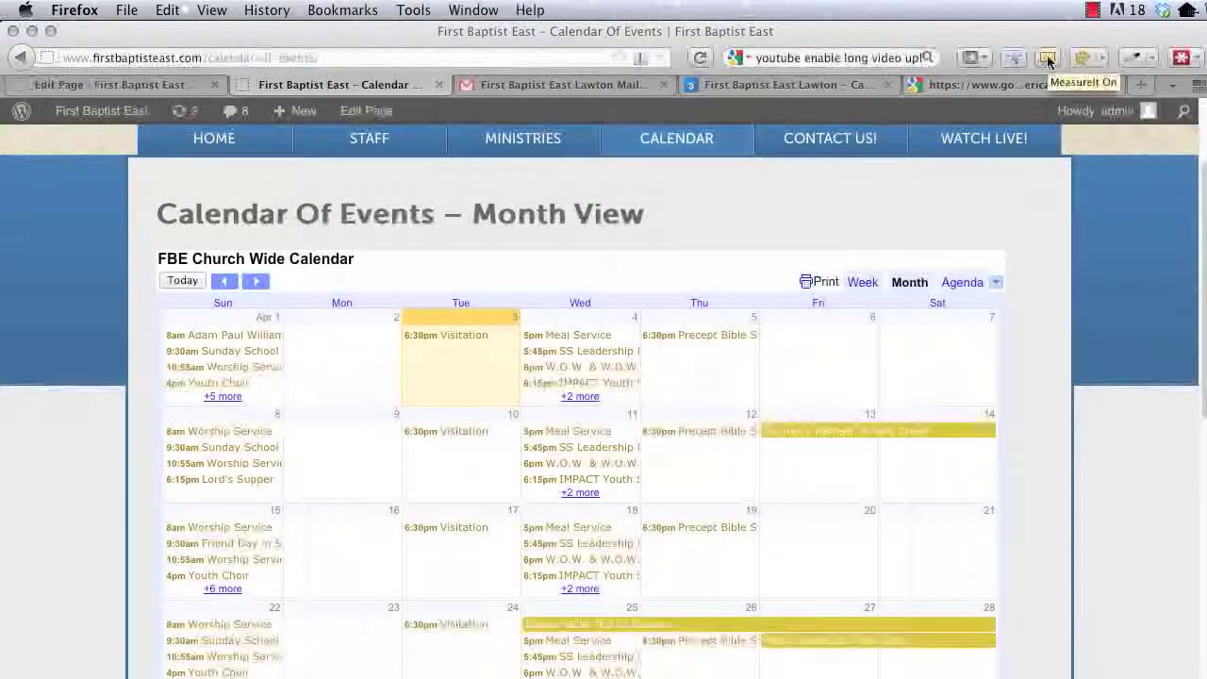
- Measure the embedded calendar's area on the Calendar Of Events page with MeasureIt, and close the measurement
click(412, 11)
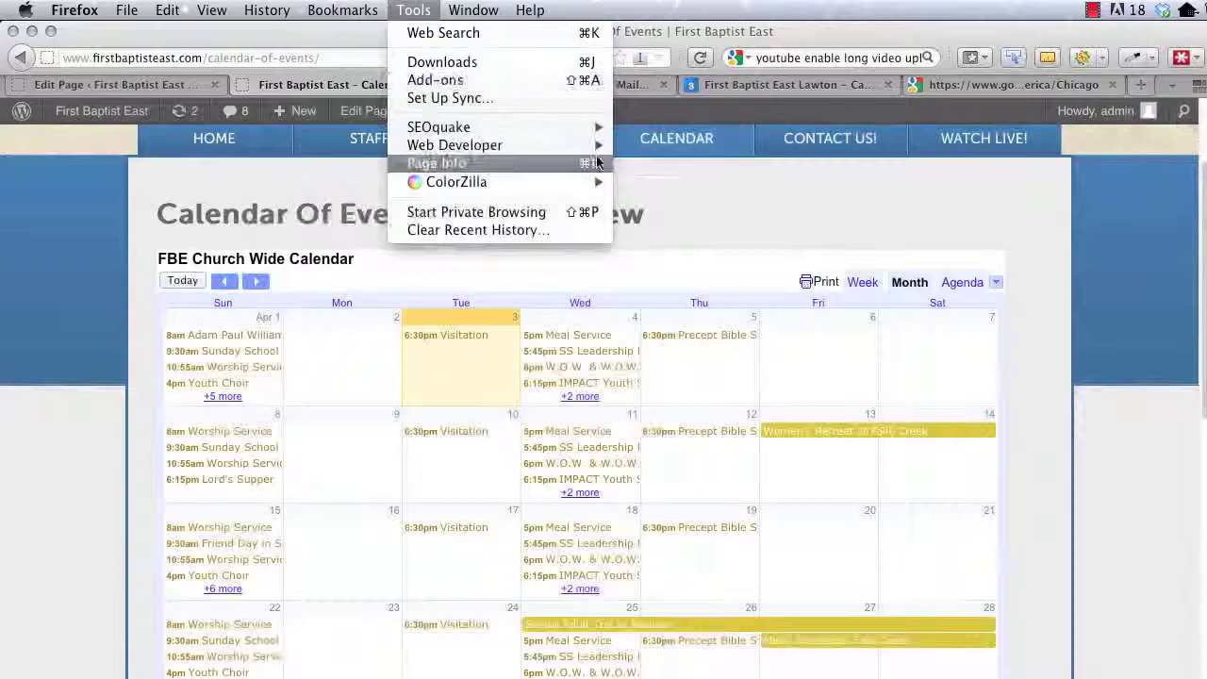
click(1009, 33)
click(1049, 58)
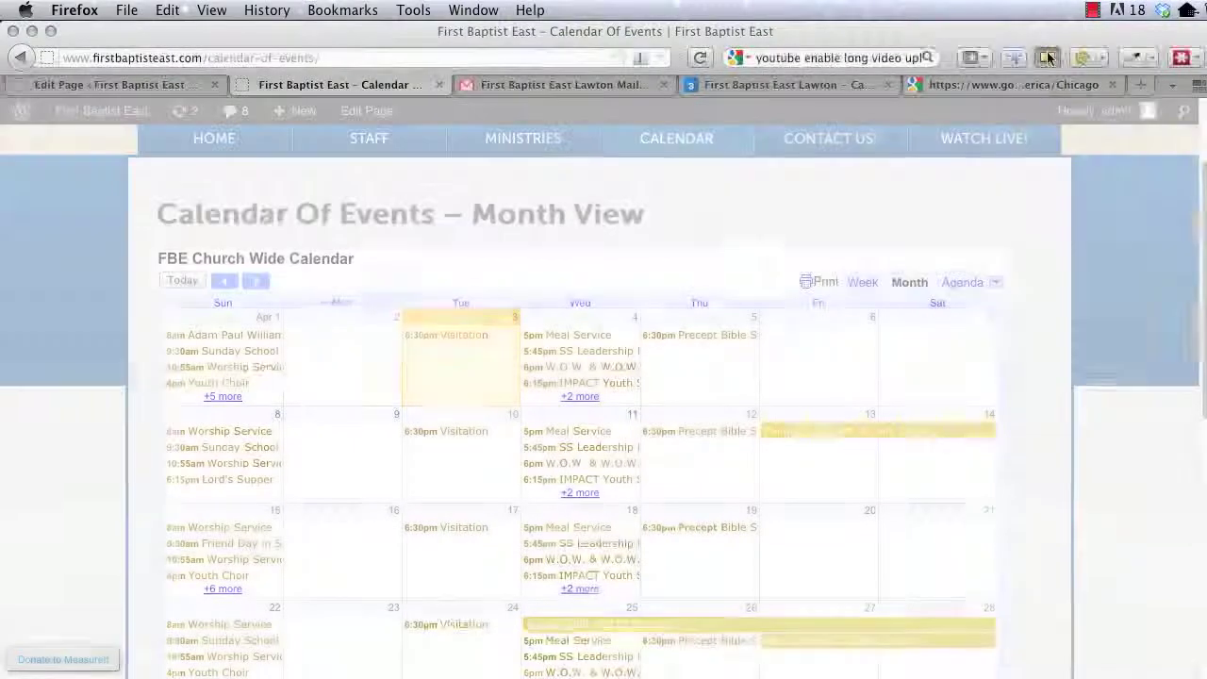
drag(275, 282, 1005, 678)
mouse_move(1000, 576)
mouse_down()
mouse_move(986, 583)
mouse_move(998, 575)
mouse_up()
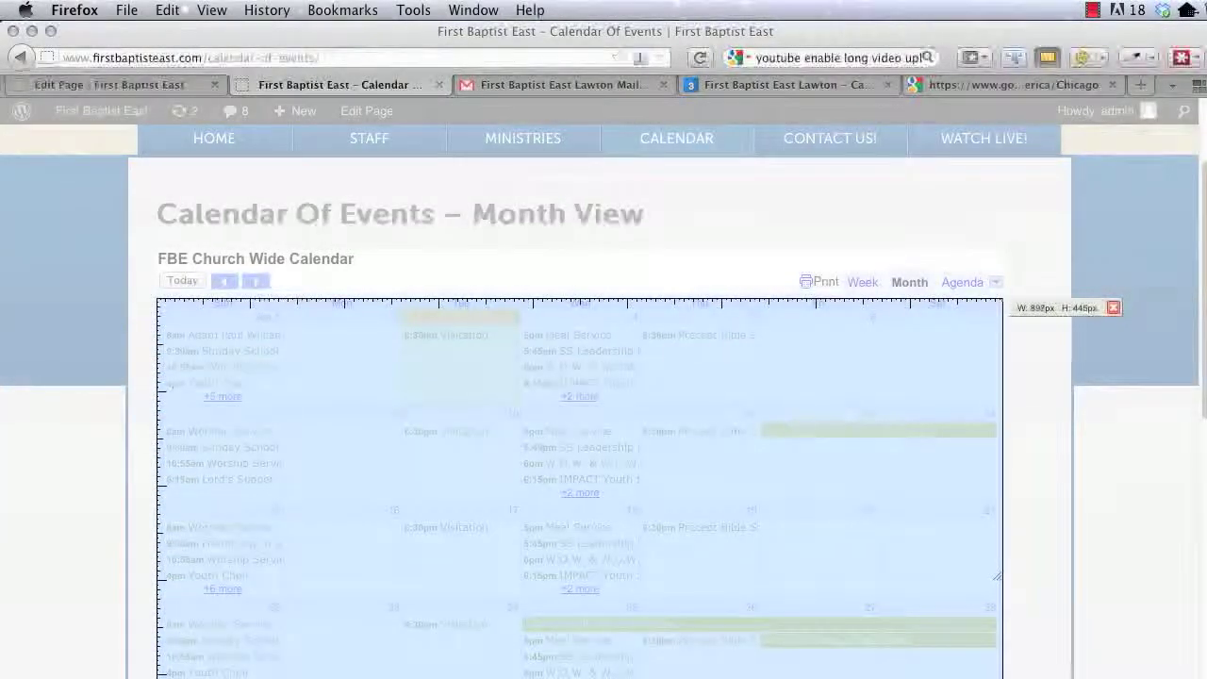
click(1114, 310)
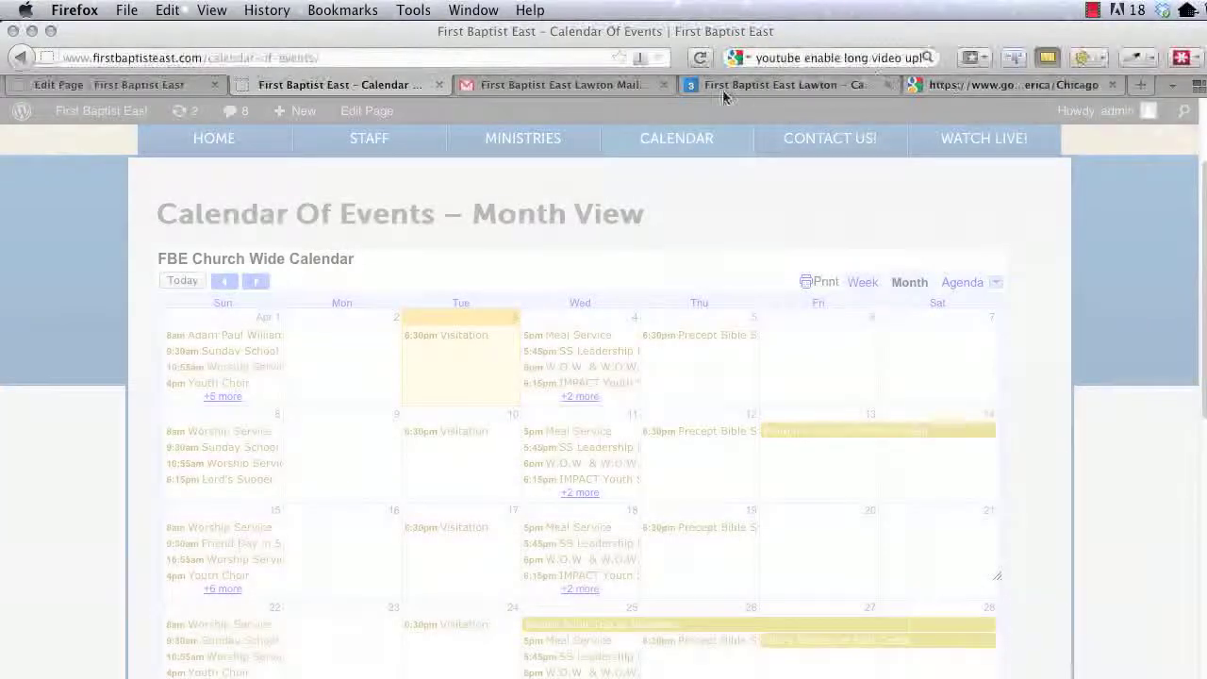
- Return to the Google Embeddable Calendar Helper and set the calendar's width to 900 pixels
click(1006, 90)
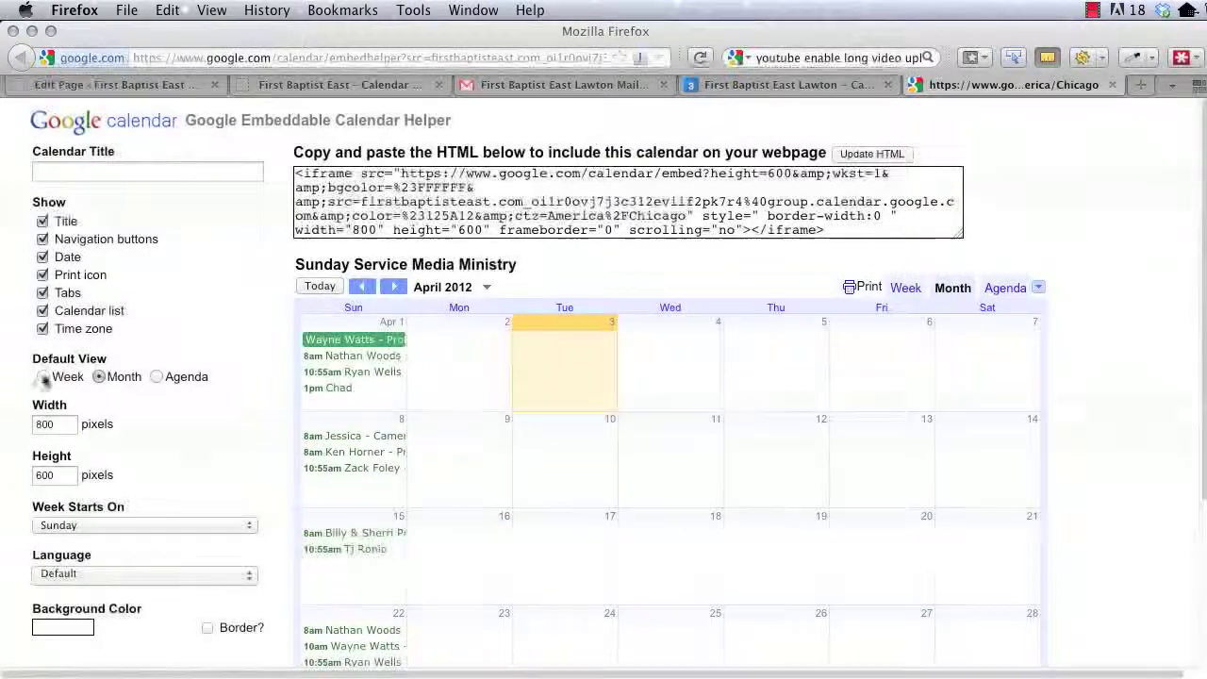
double_click(46, 423)
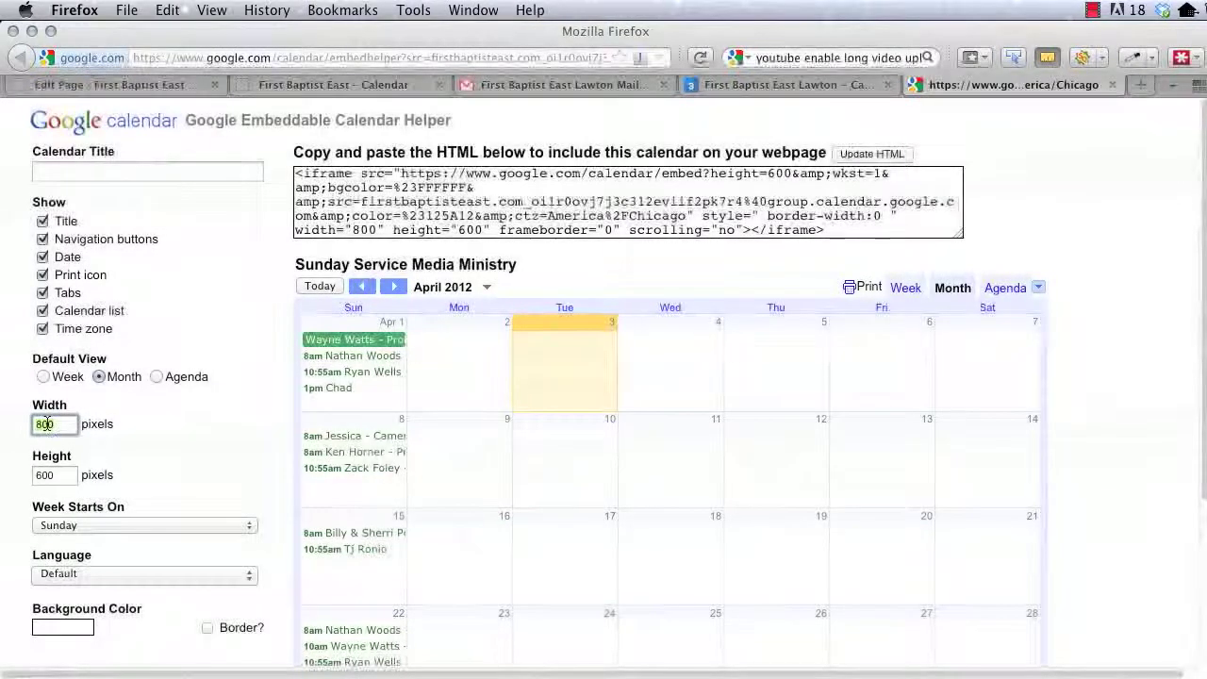
text(900)
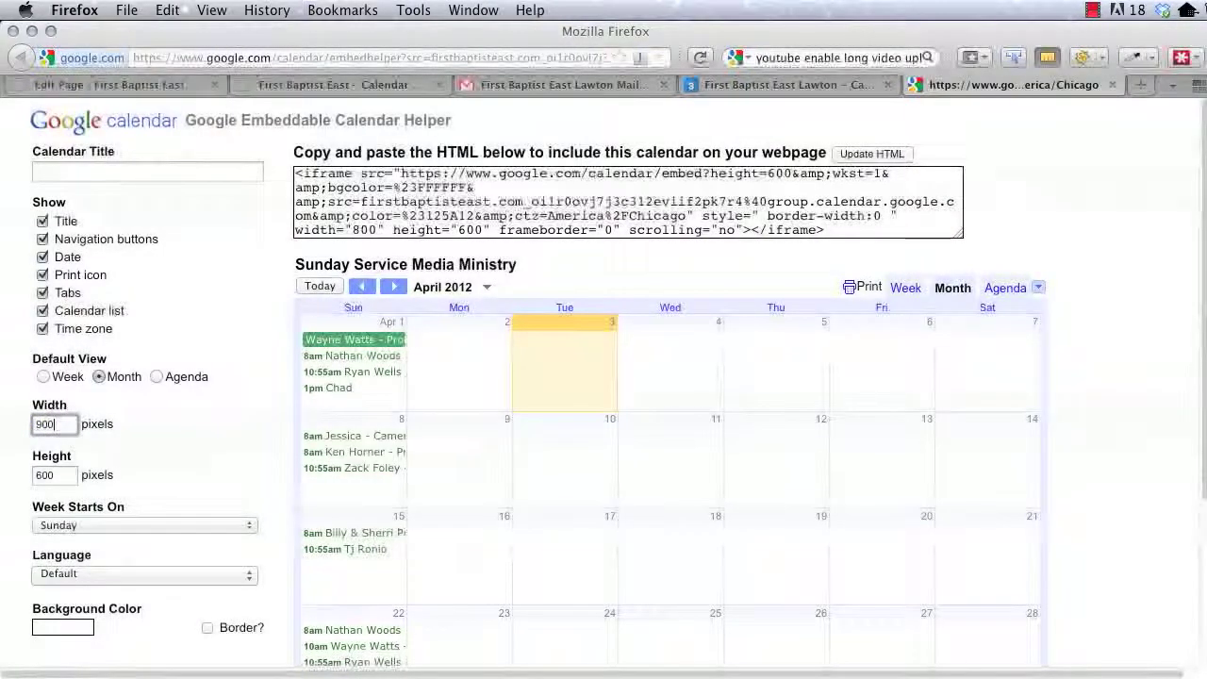
- Try a height of 500 pixels for the embedded calendar, and set it back to 600 pixels
click(56, 475)
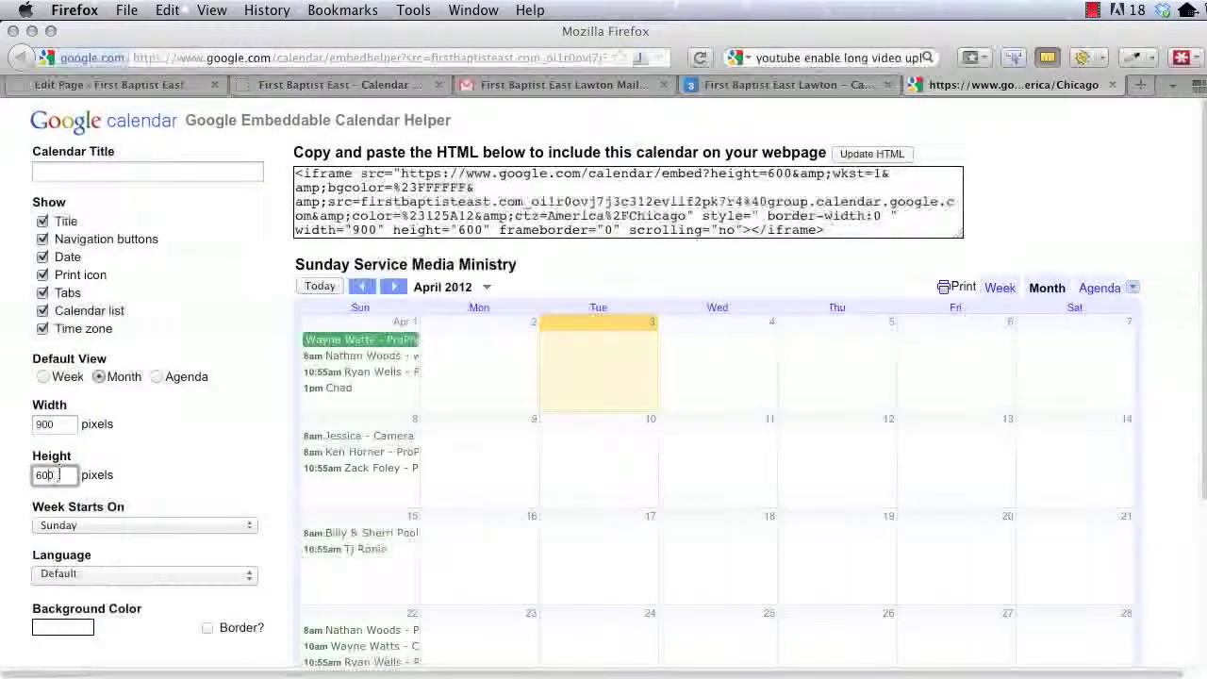
double_click(44, 475)
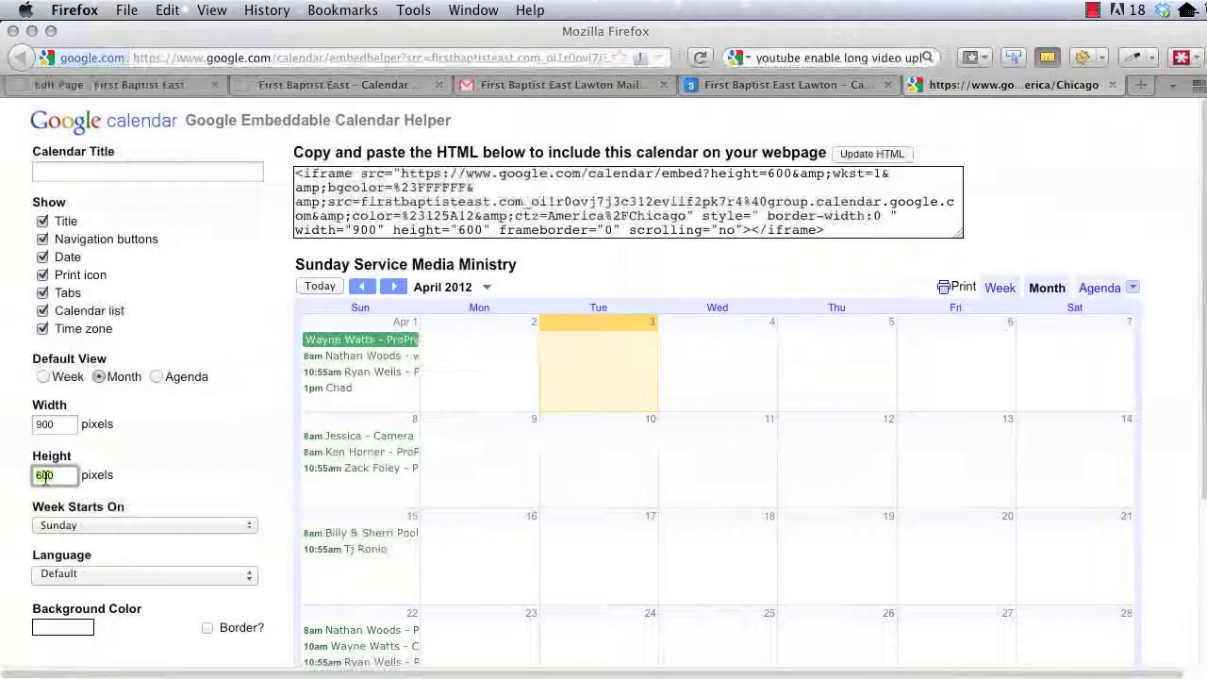
text(500)
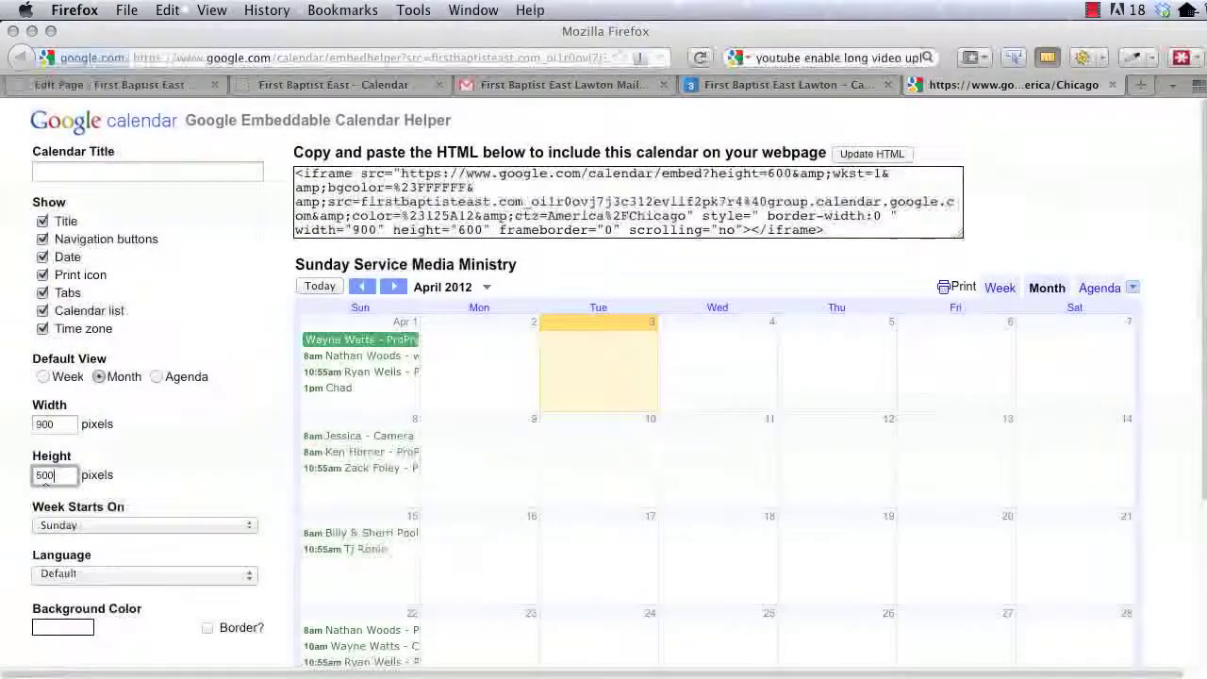
click(68, 424)
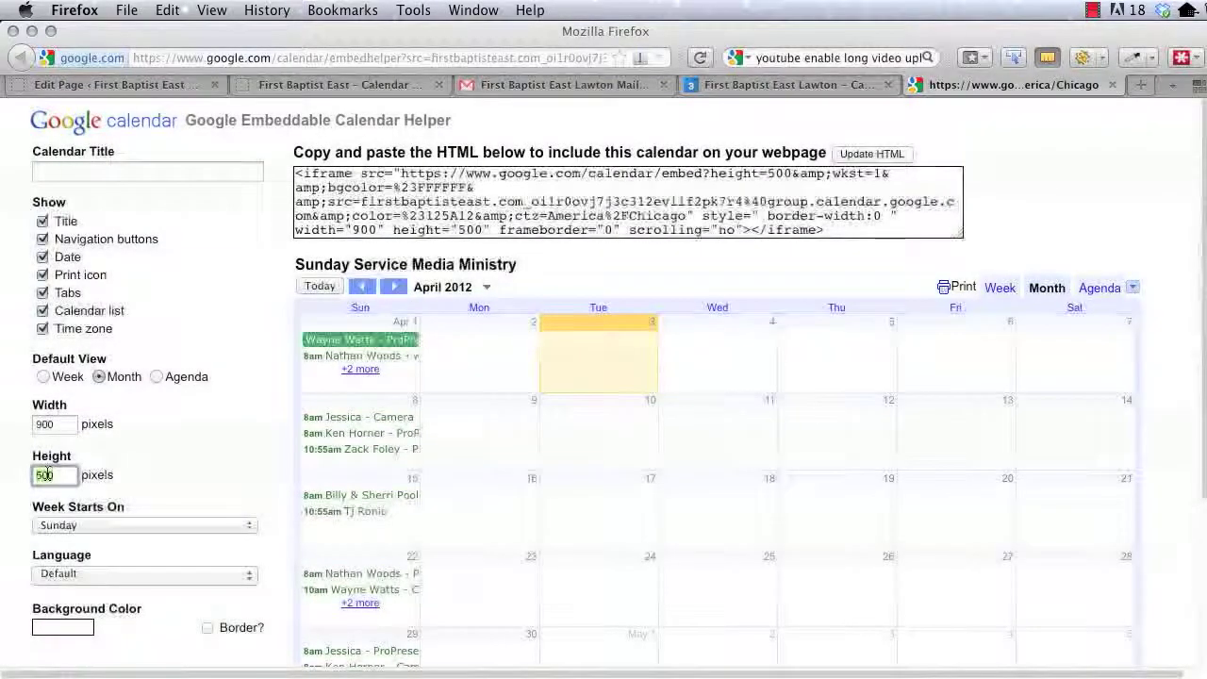
click(55, 423)
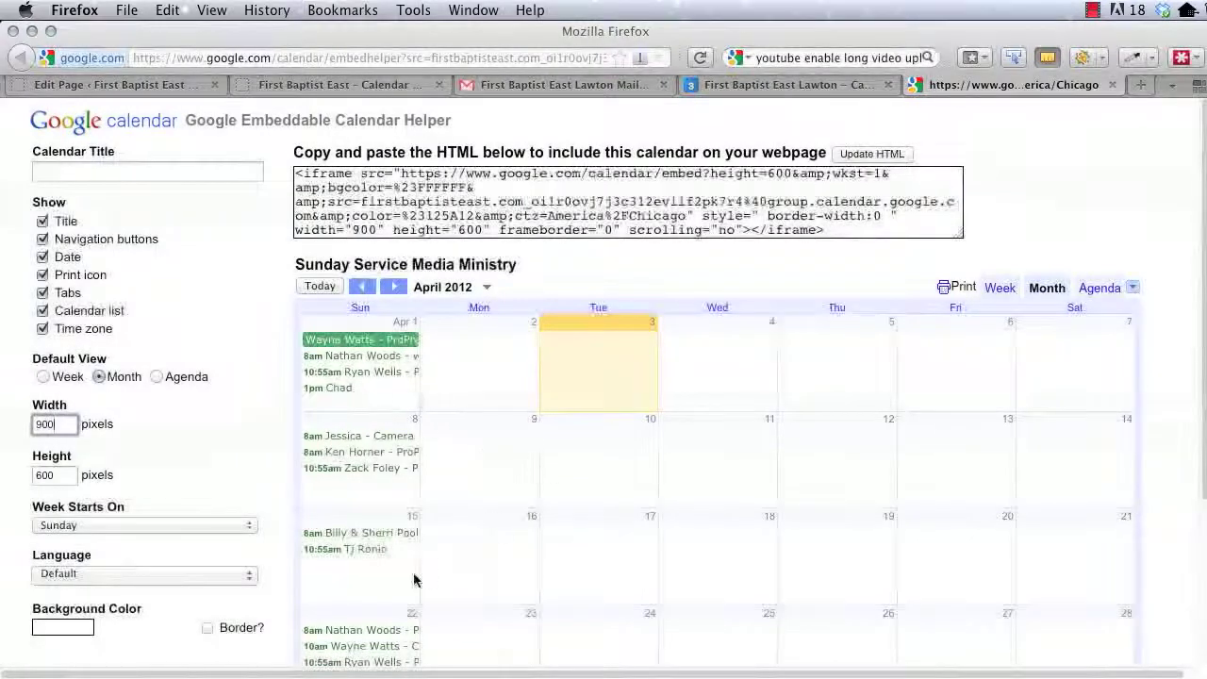
- Examine the calendar preview, the generated embed code and the remaining display options
scroll(413, 579, down, 5)
scroll(406, 577, up, 4)
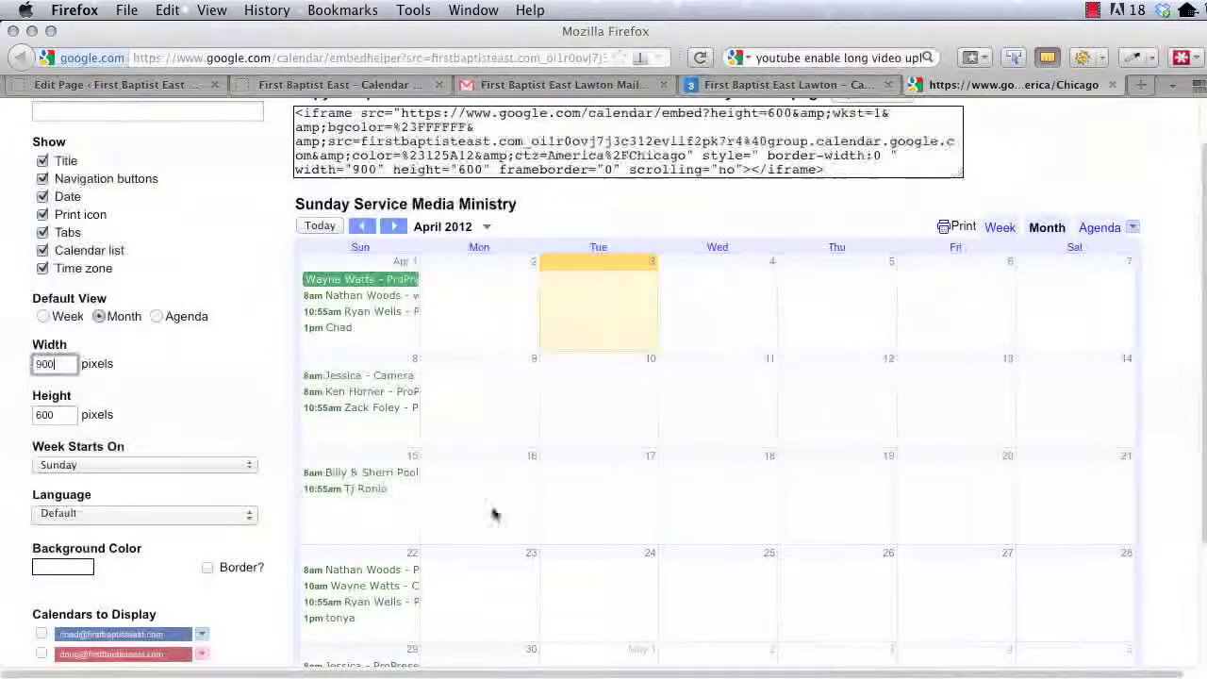
scroll(492, 524, down, 3)
scroll(488, 536, up, 4)
scroll(490, 535, up, 1)
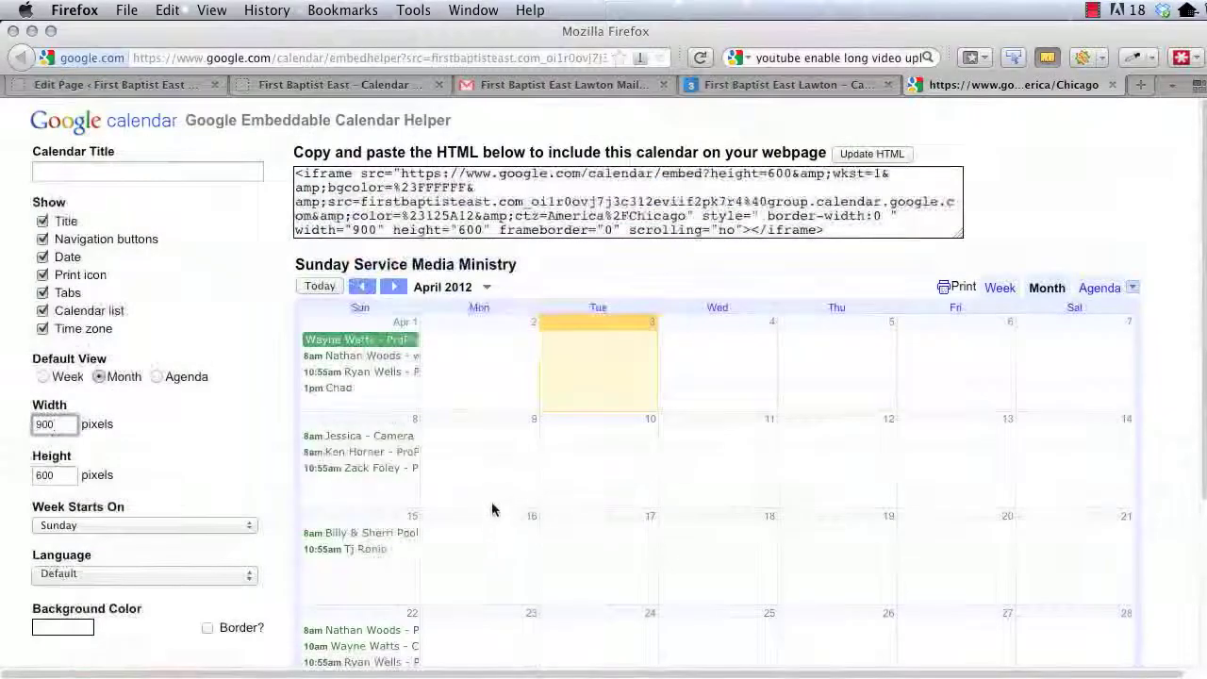
click(361, 230)
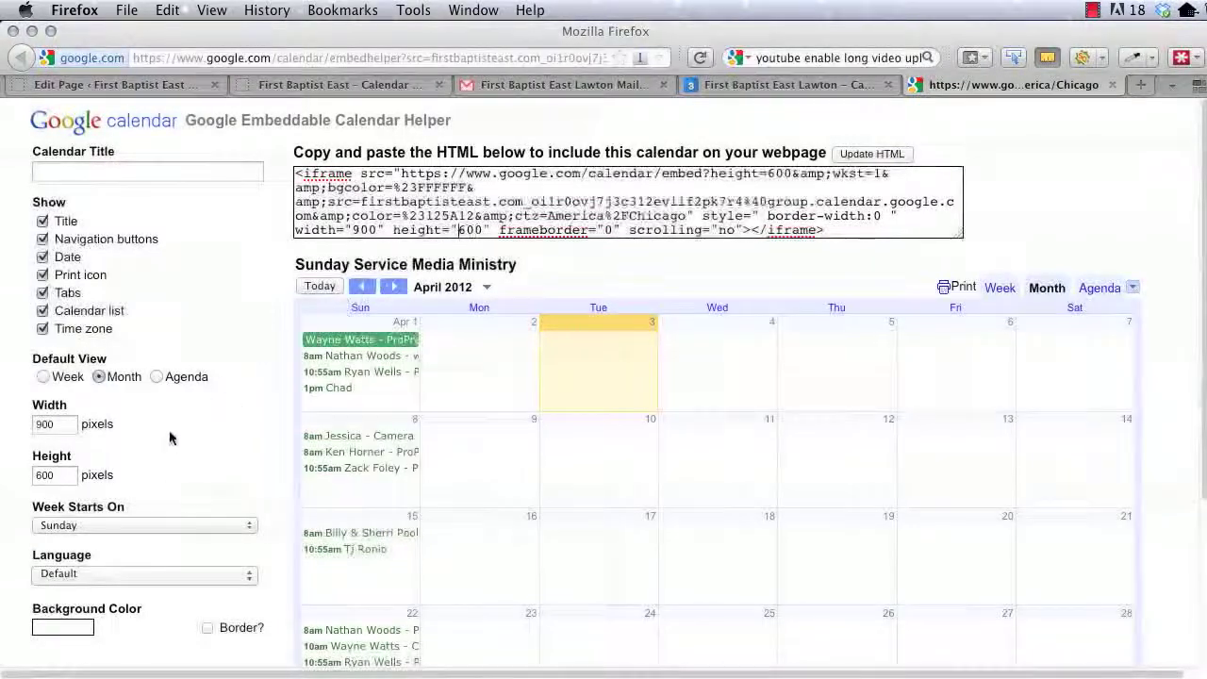
scroll(306, 456, down, 3)
scroll(306, 455, down, 2)
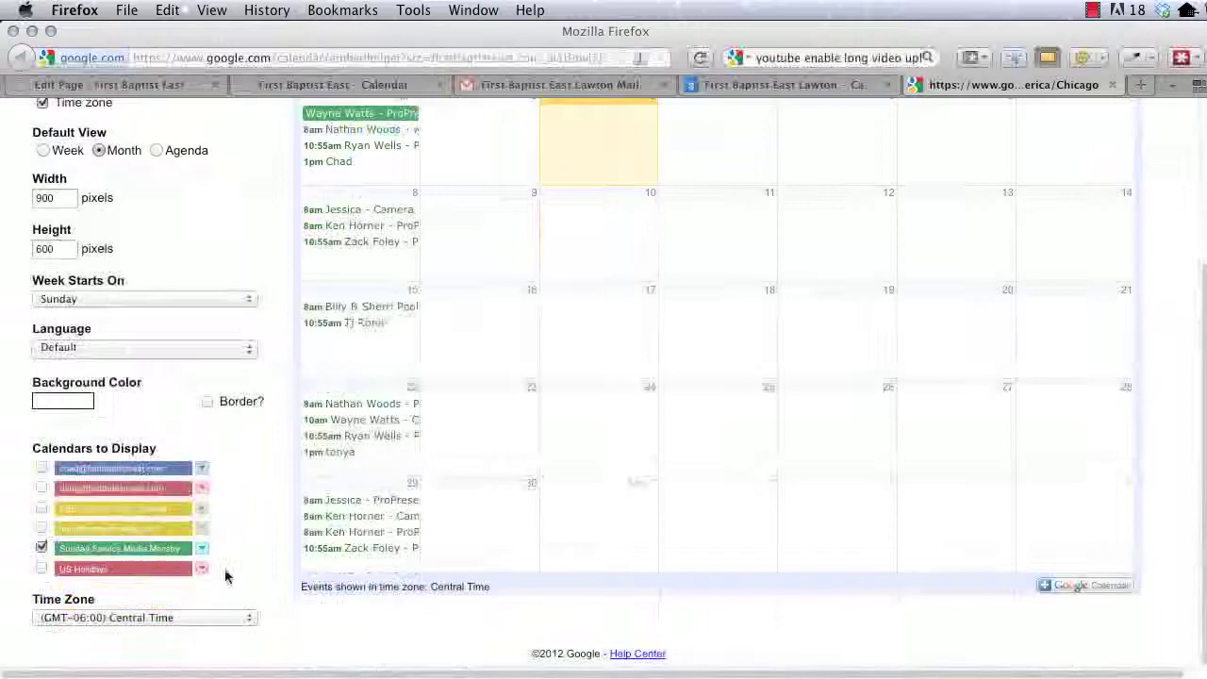
- Try a gray background color for the embedded calendar, and set it back to white
scroll(290, 567, up, 4)
scroll(288, 561, down, 3)
click(51, 506)
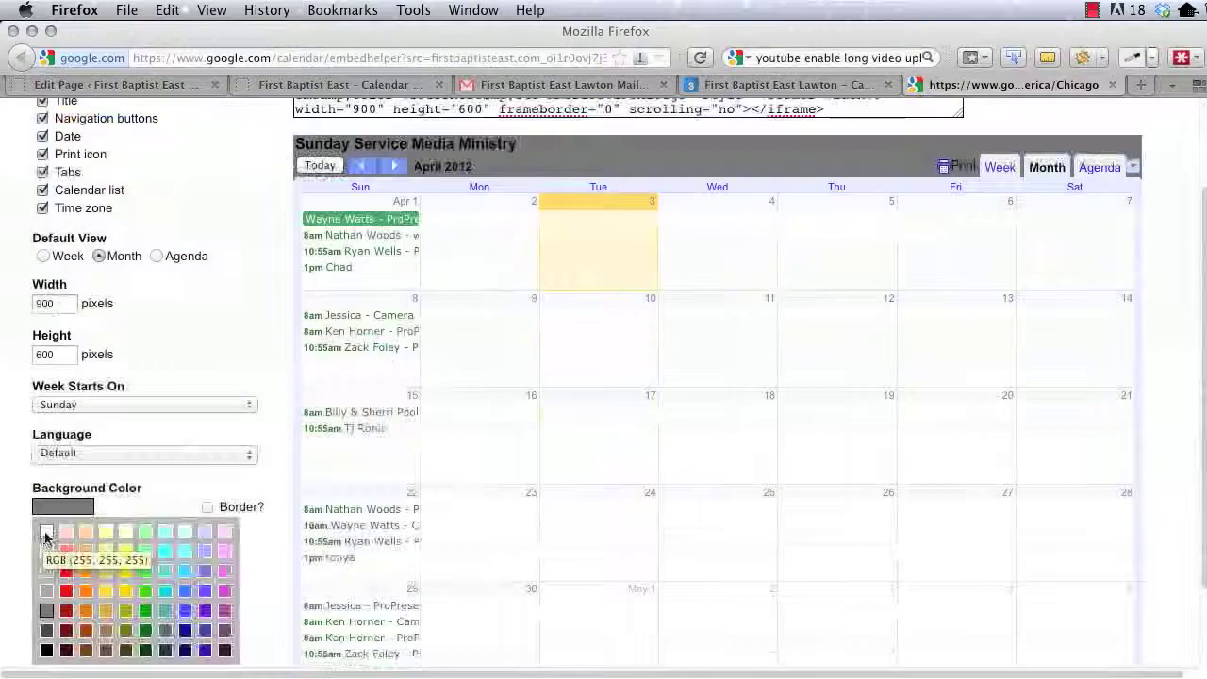
click(46, 537)
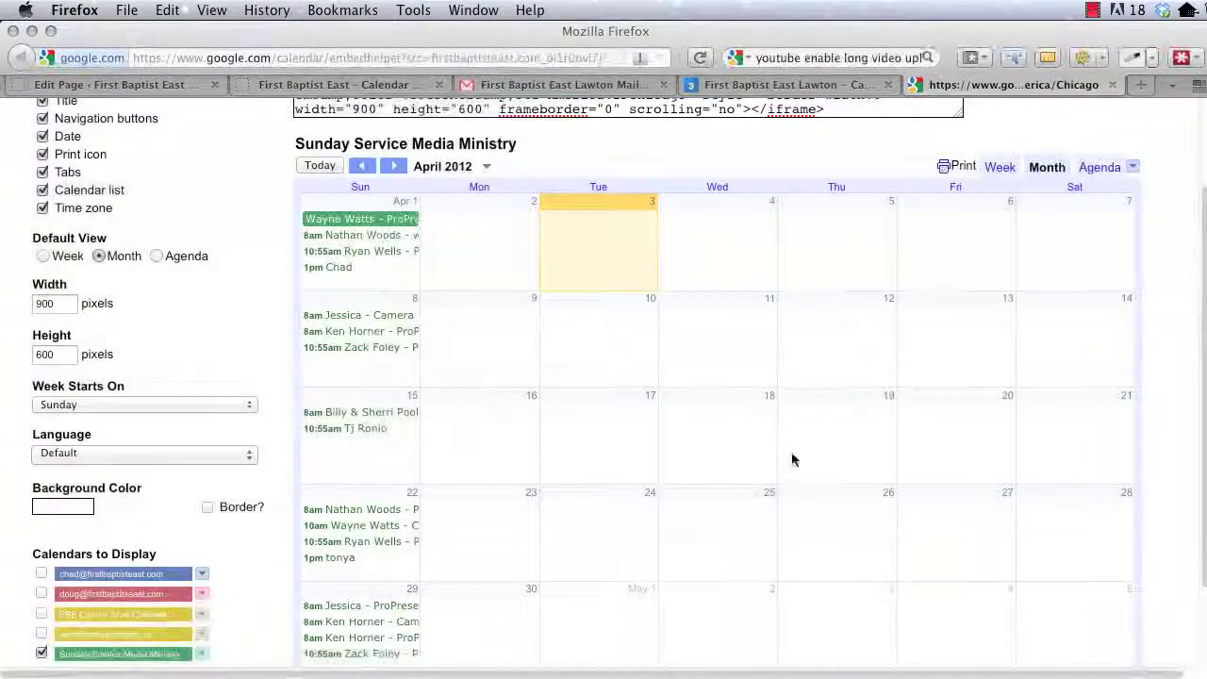
- Set the embedded calendar's background color to blue, and switch back to the website's Calendar Of Events page
click(84, 510)
click(44, 540)
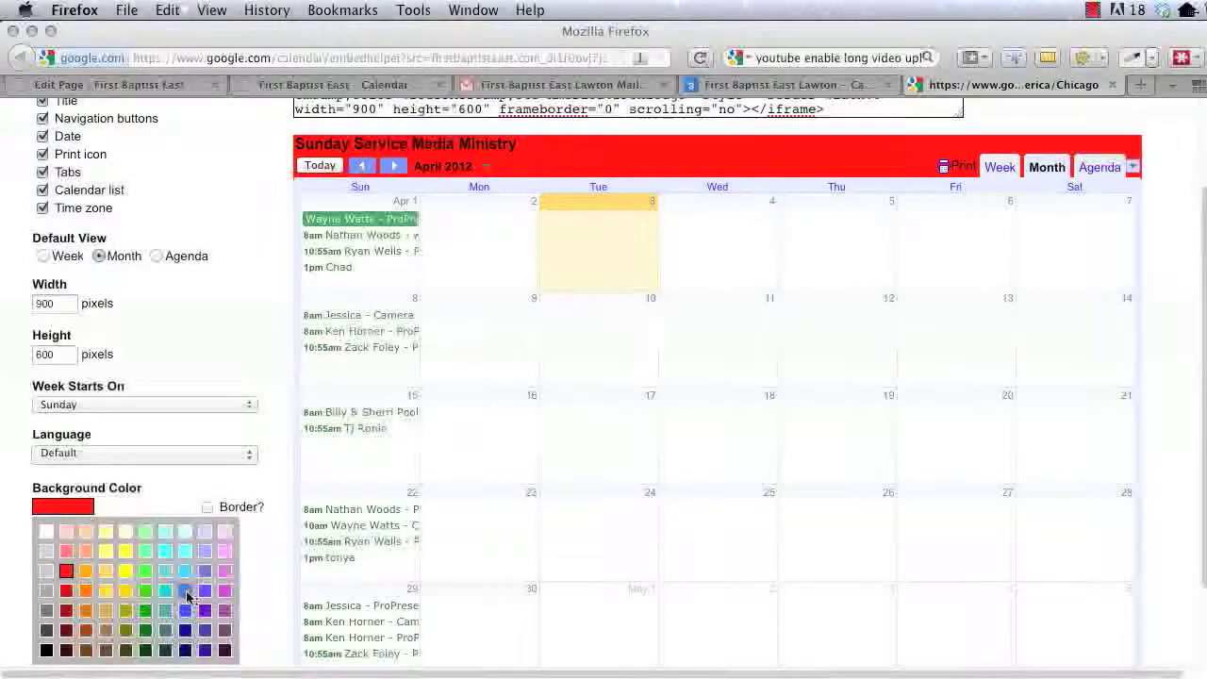
click(186, 591)
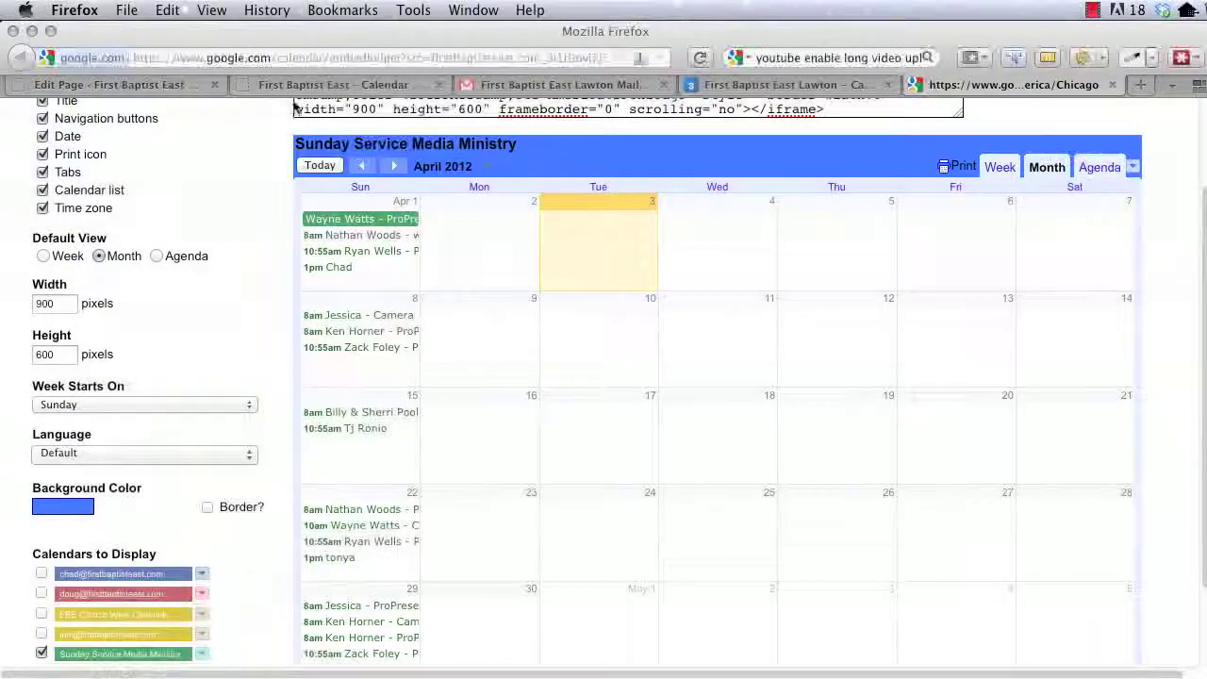
click(314, 85)
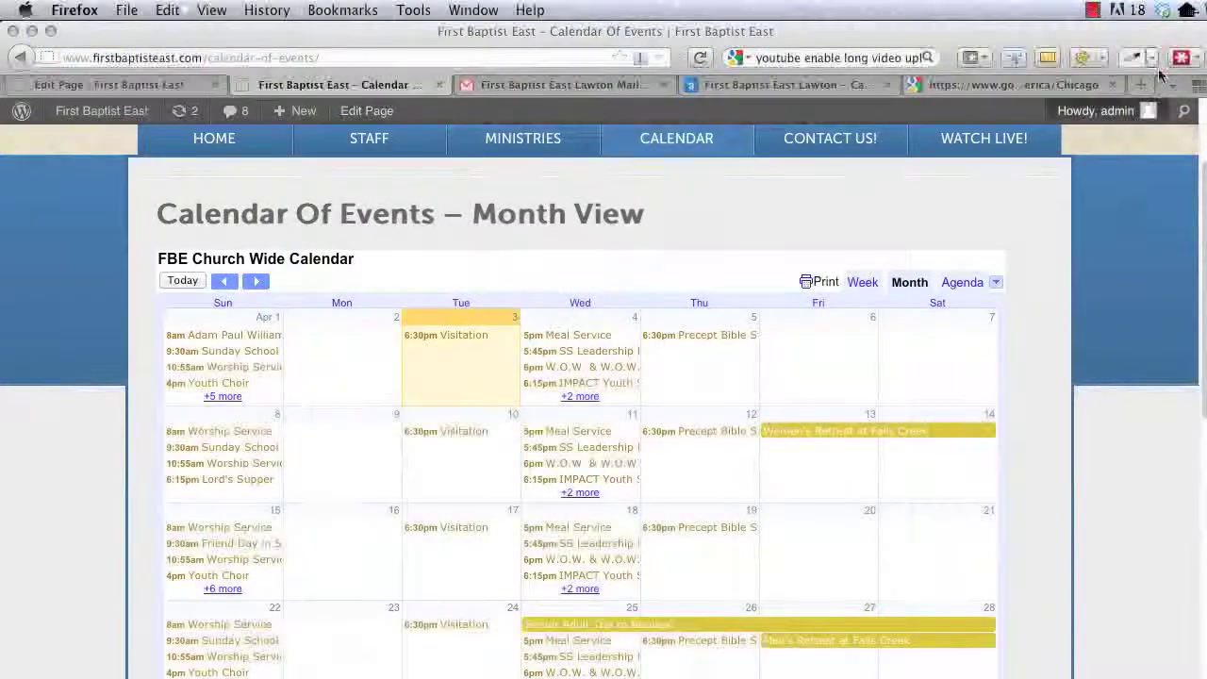
- Return to the calendar embed helper, set the background color back to white, and compare it with the website's calendar page
click(1038, 85)
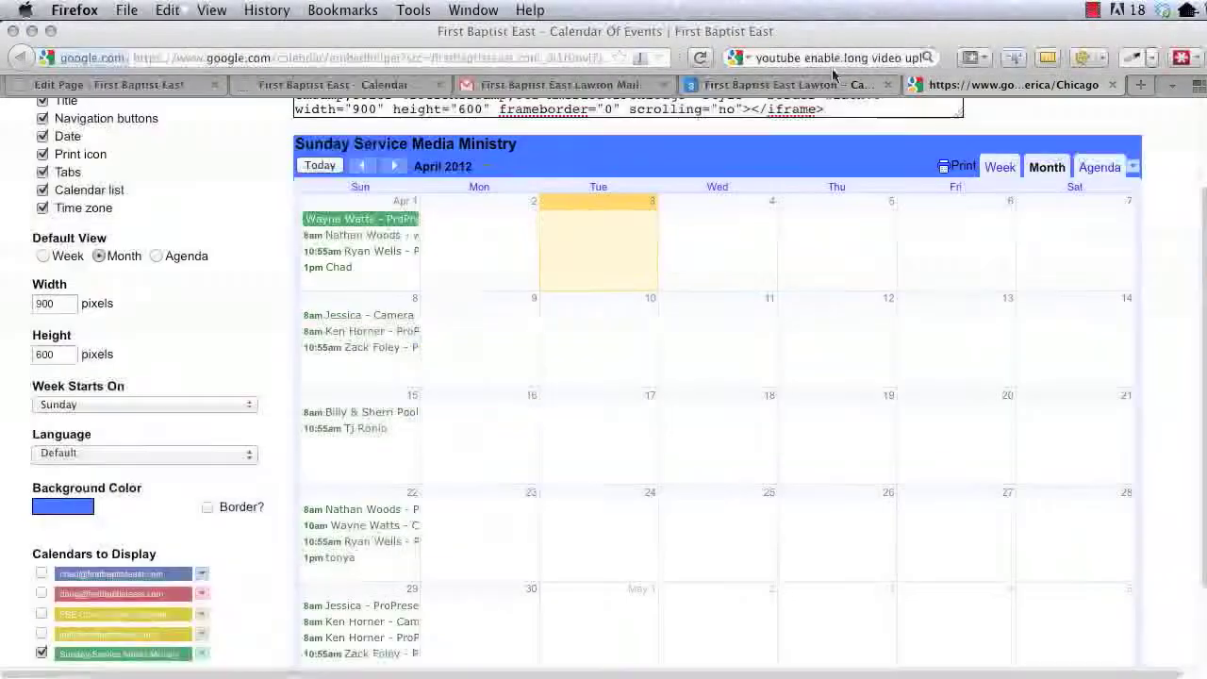
click(824, 85)
click(1014, 85)
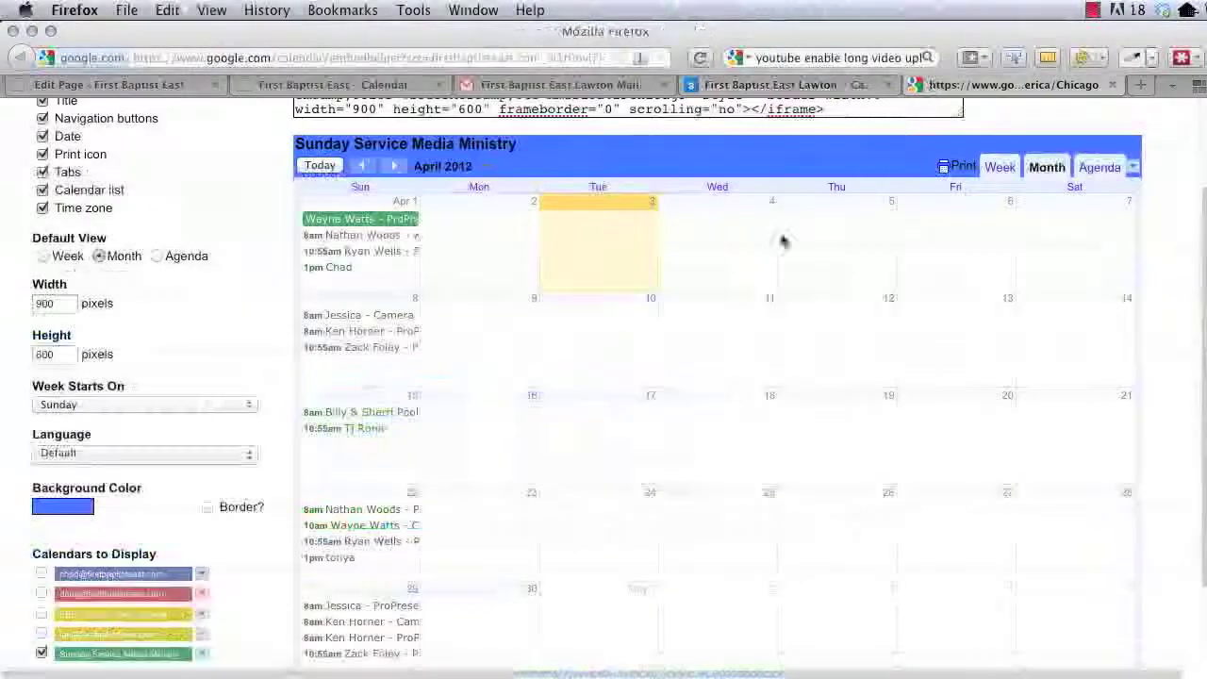
click(66, 510)
click(46, 531)
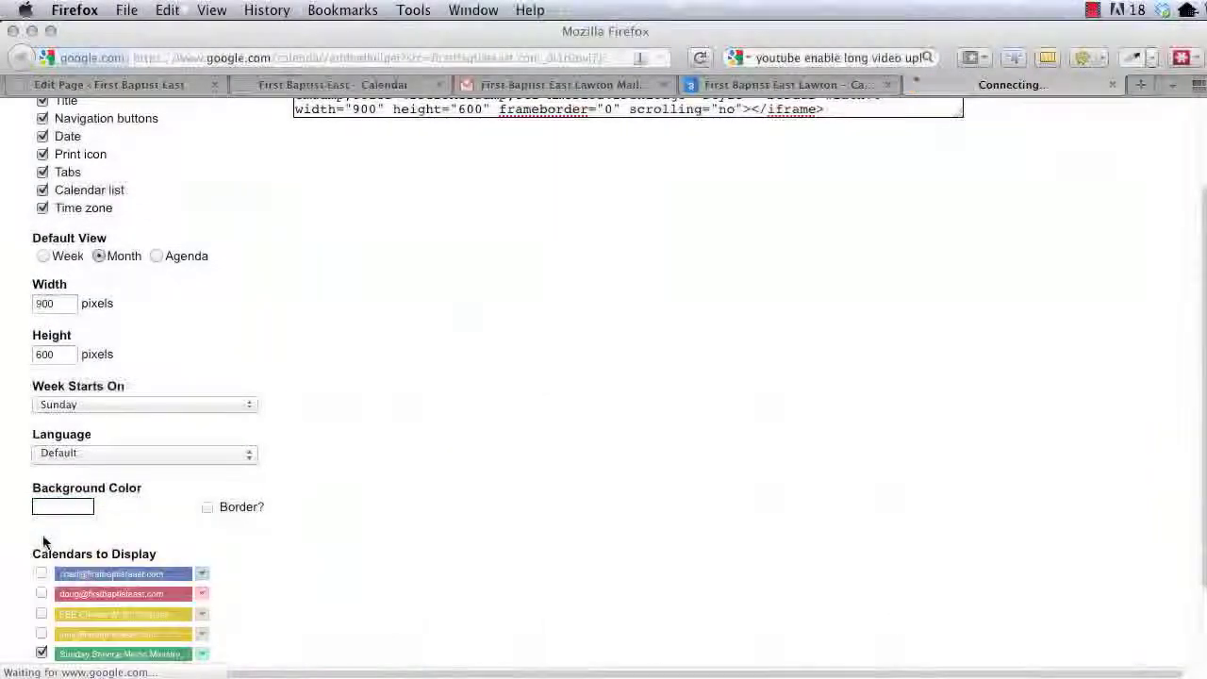
click(375, 85)
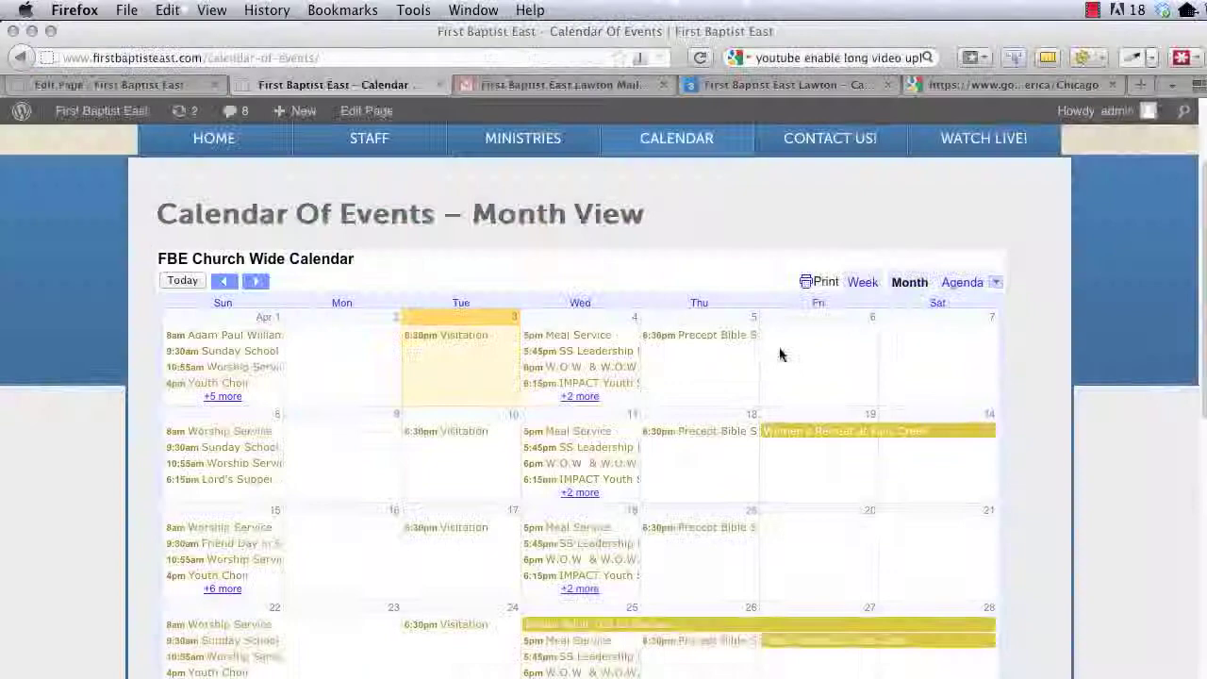
click(1028, 85)
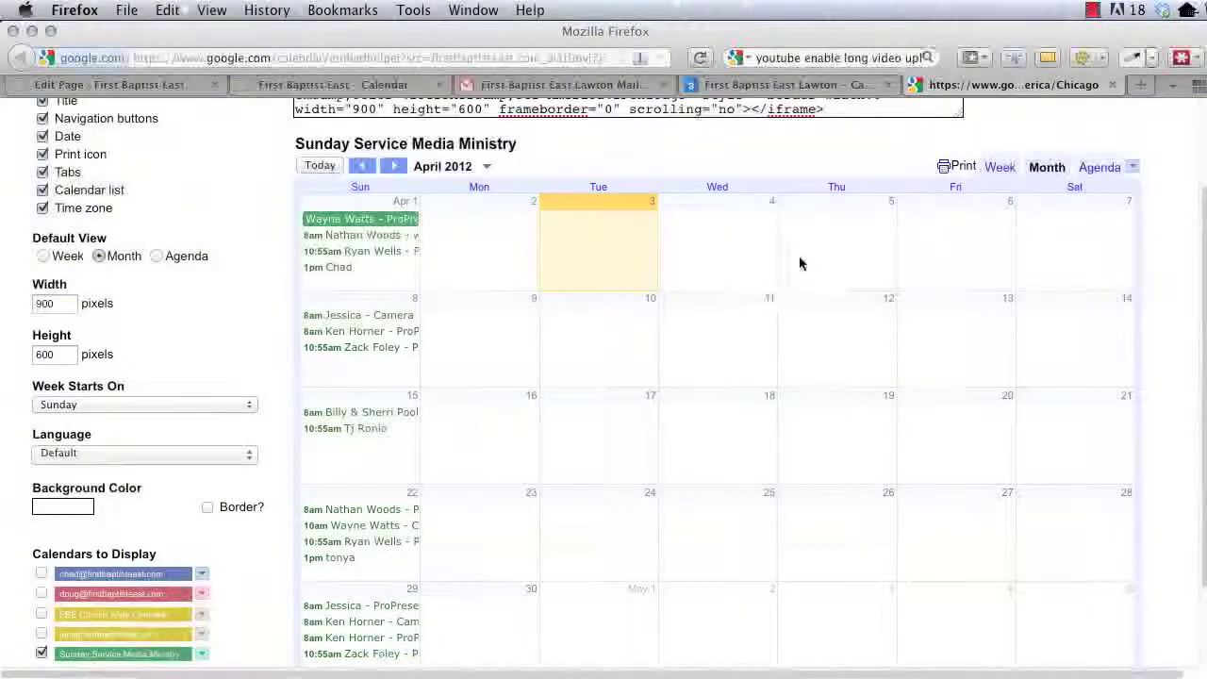
- Copy the generated HTML embed code and look over the display options
scroll(495, 261, up, 2)
scroll(494, 261, up, 1)
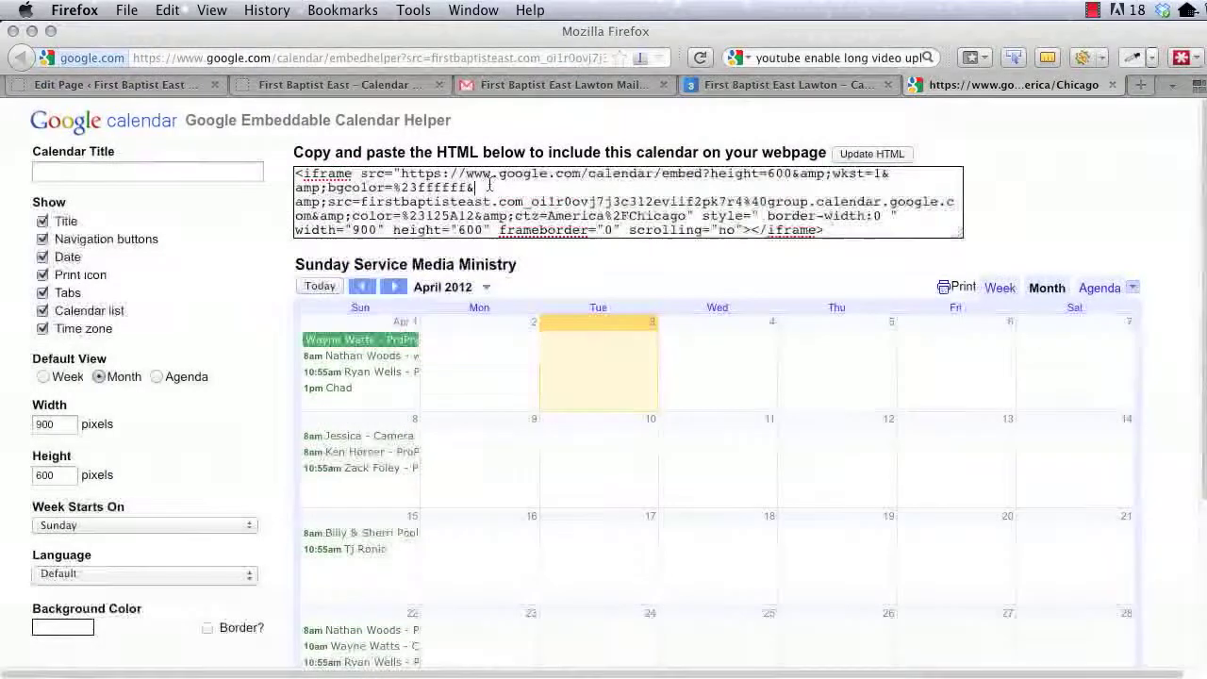
click(488, 187)
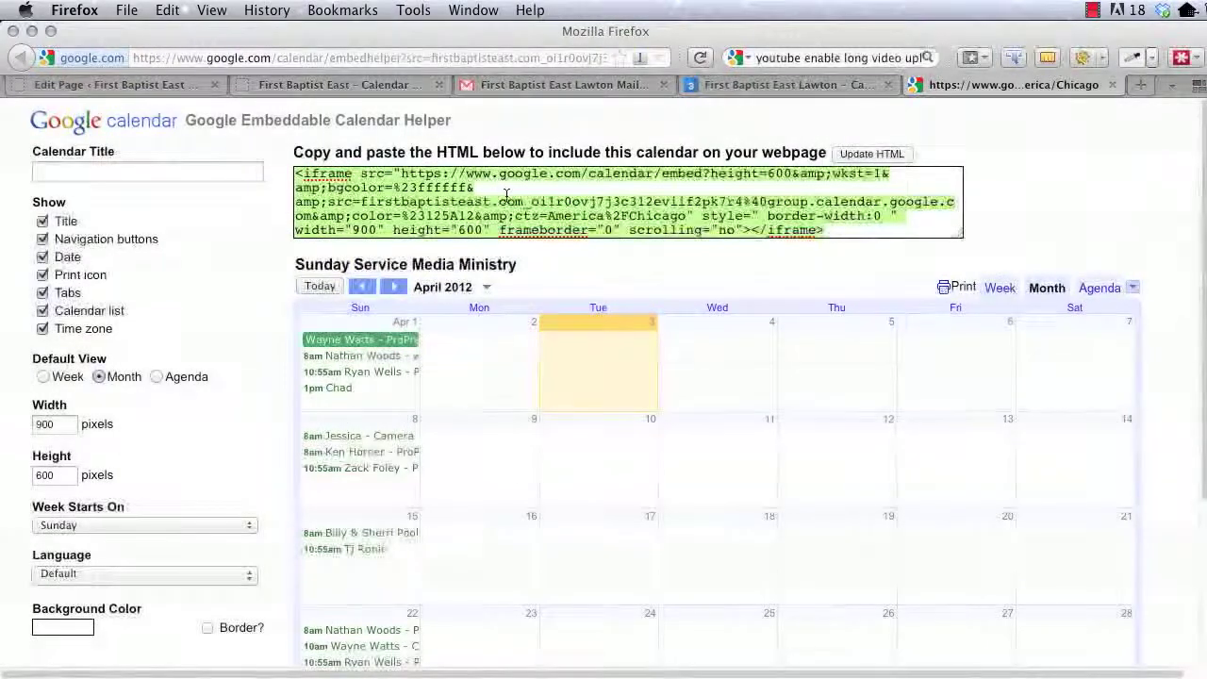
key(super+c)
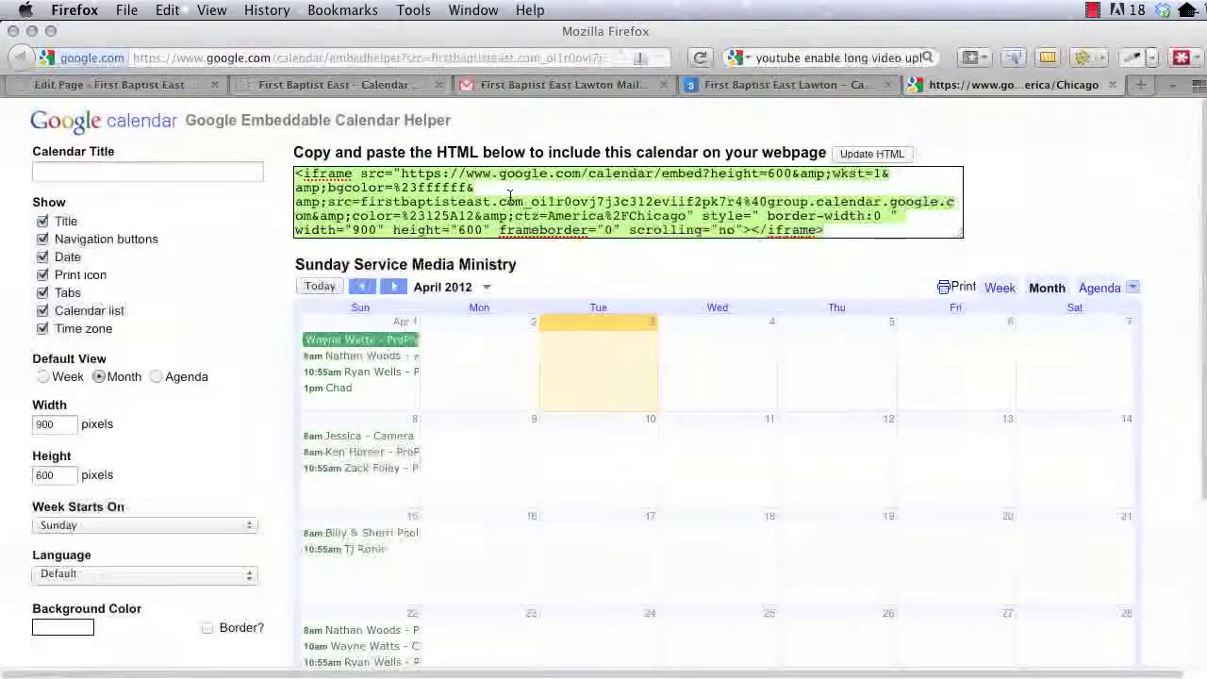
scroll(518, 412, down, 5)
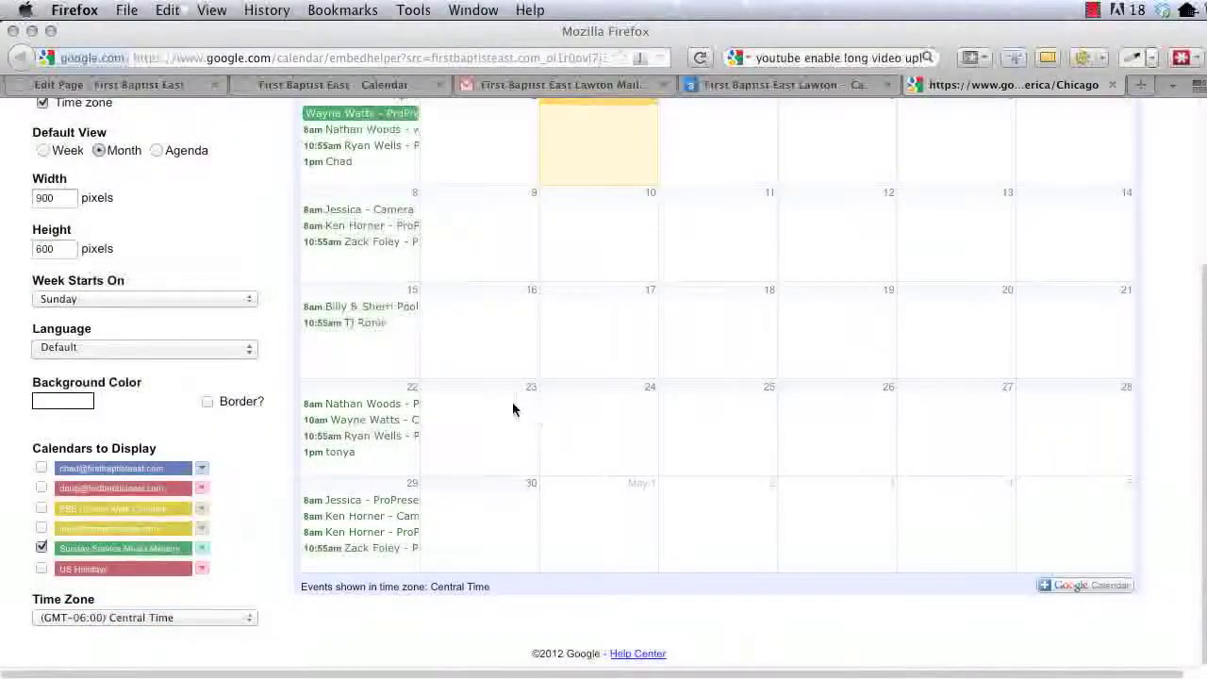
scroll(512, 409, up, 5)
scroll(509, 430, up, 1)
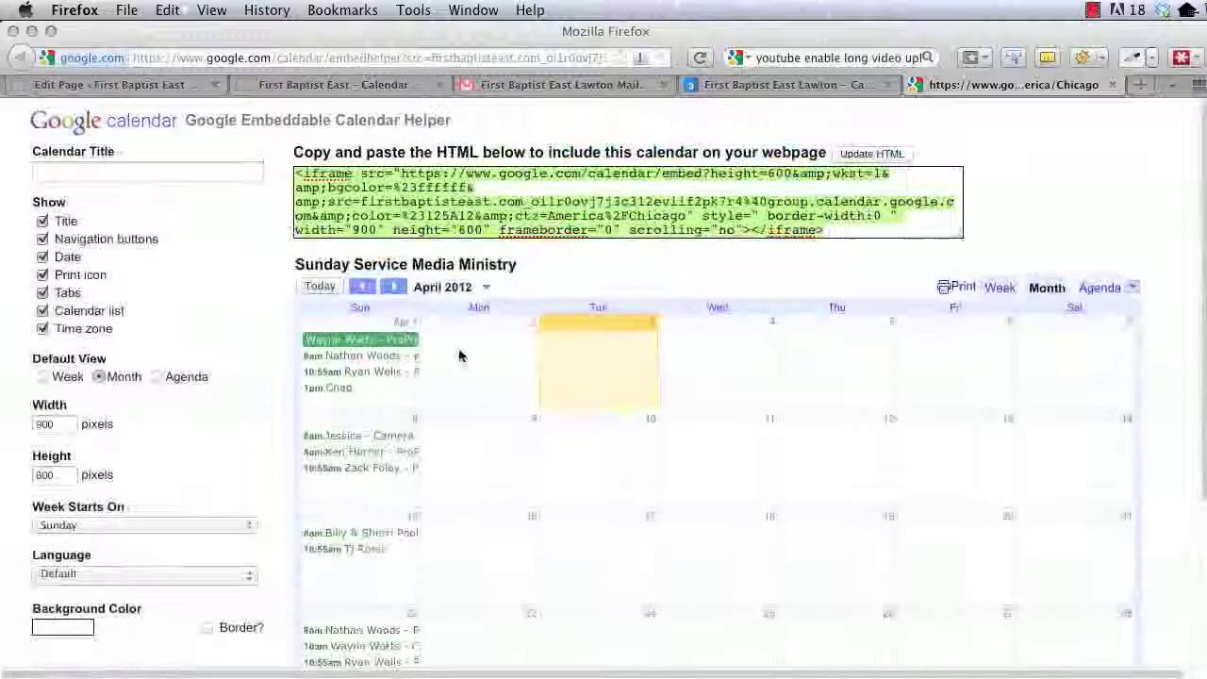
- Set the embedded calendar's title to "Video Media Ministry Schedule" and copy the updated HTML embed code
click(155, 170)
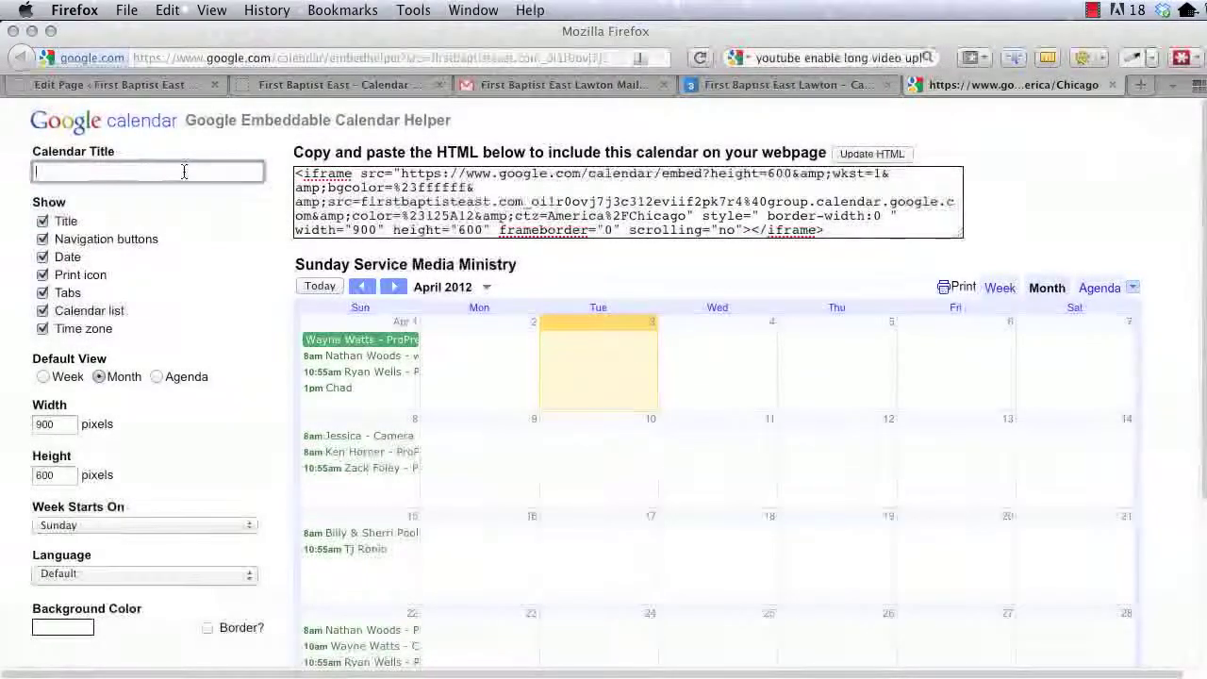
text(V)
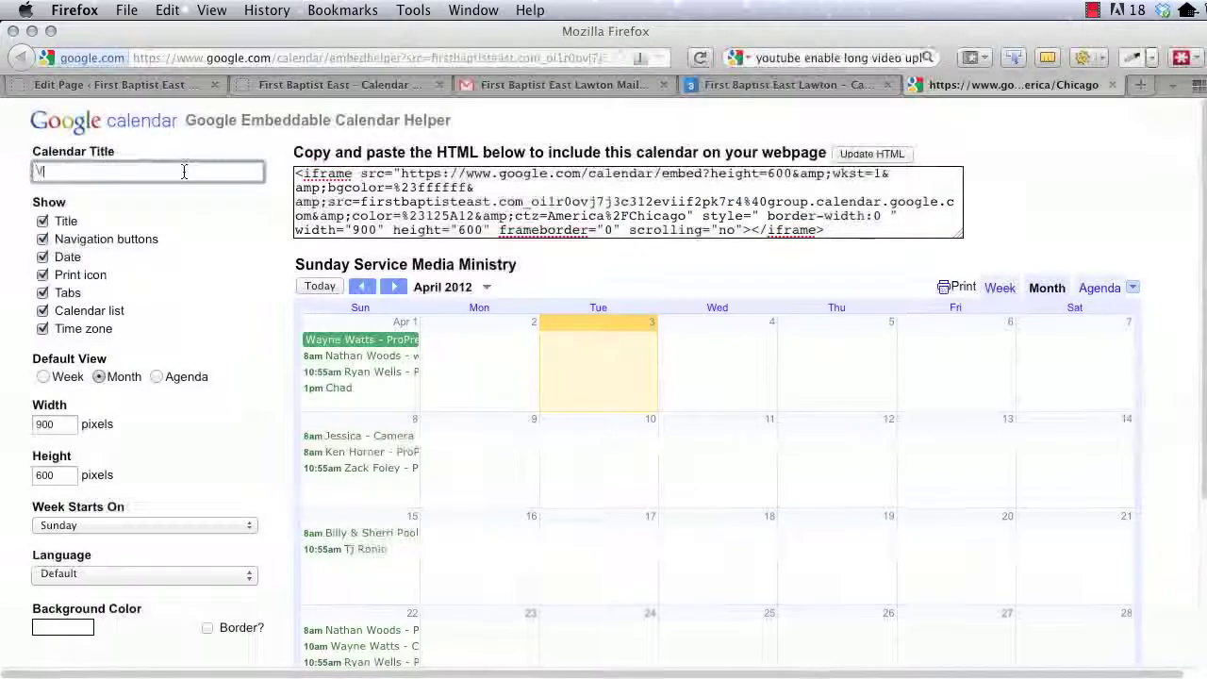
text(ideo)
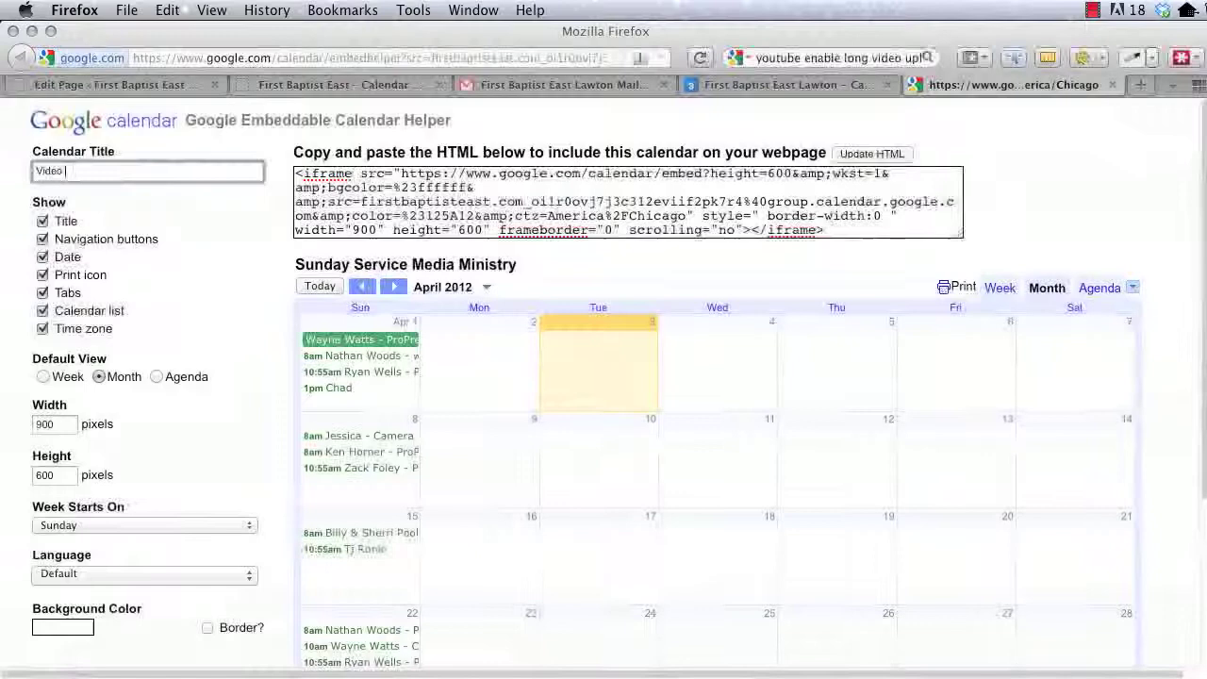
text( Media Mini)
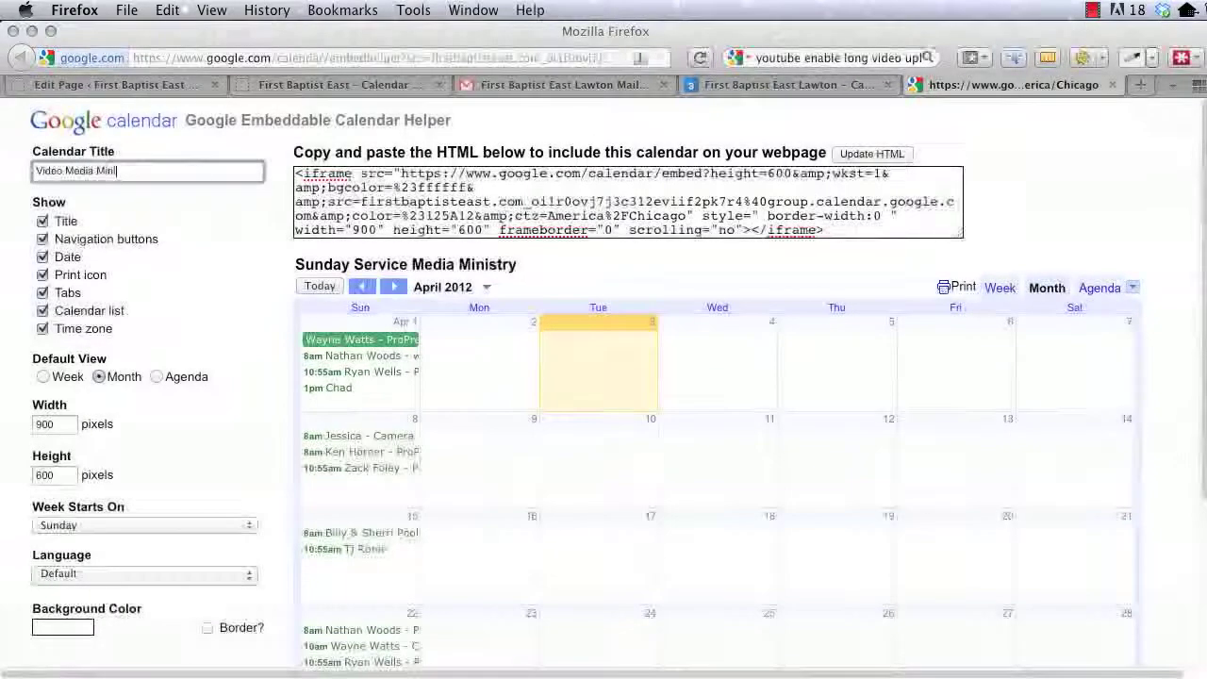
text(stry Sche)
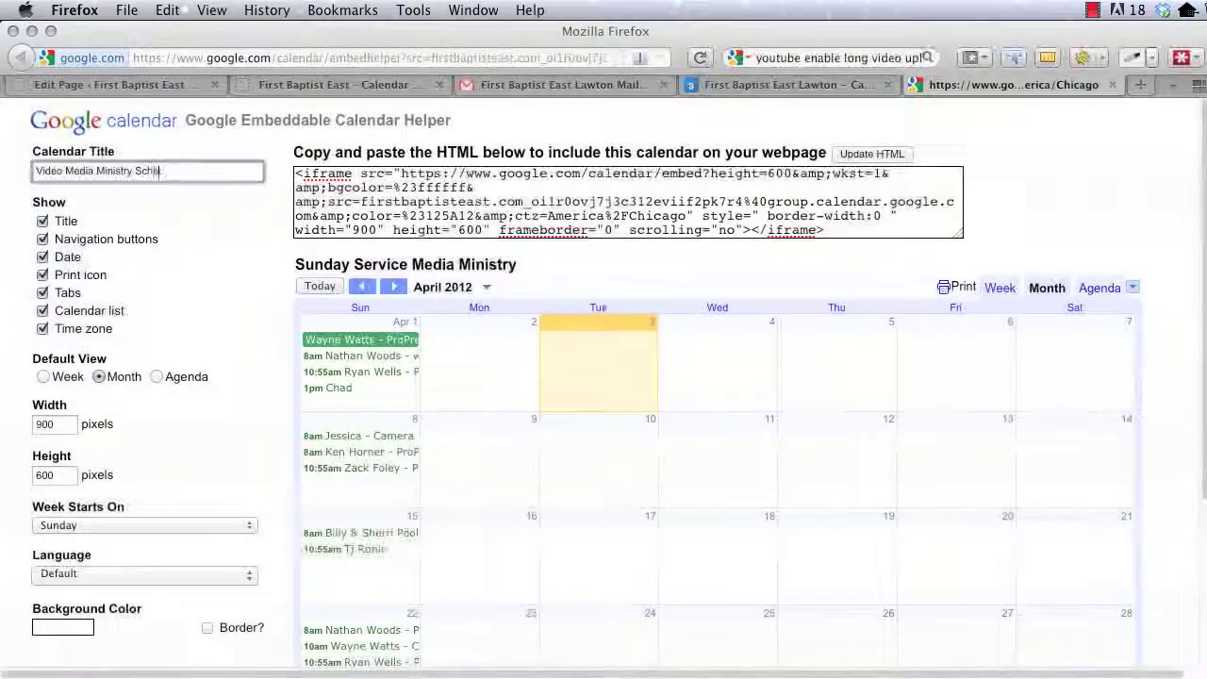
text(dule)
click(491, 212)
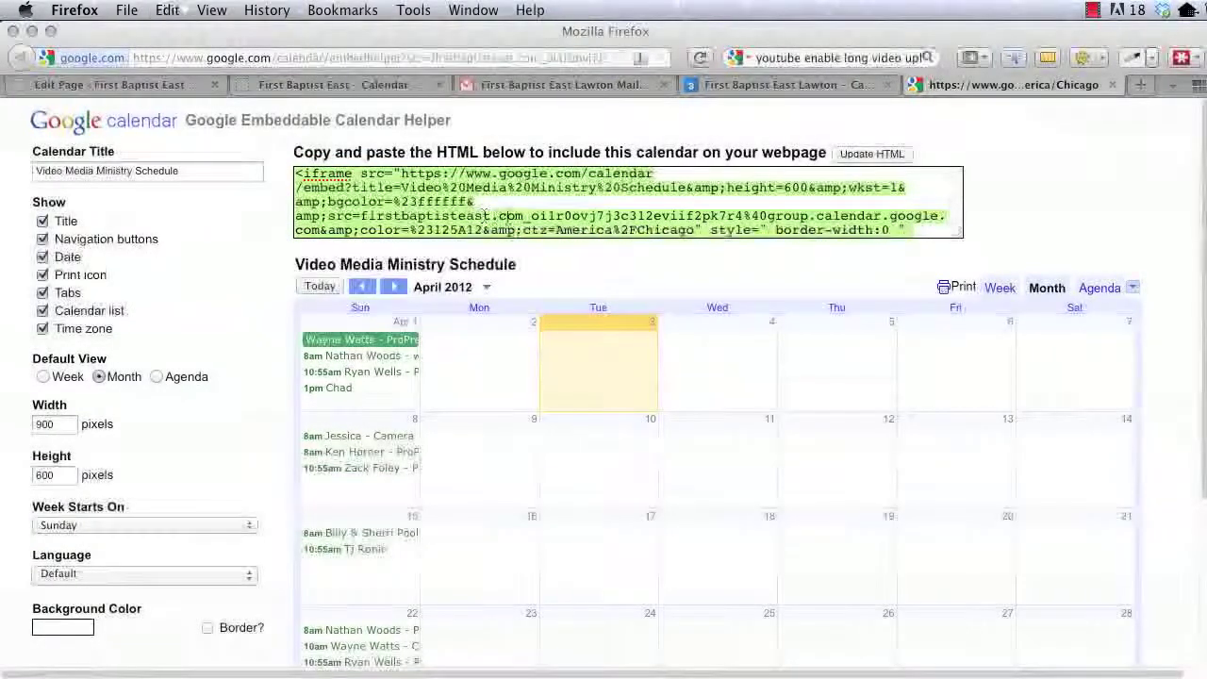
- Switch to the church's WordPress website and start a new page
click(406, 84)
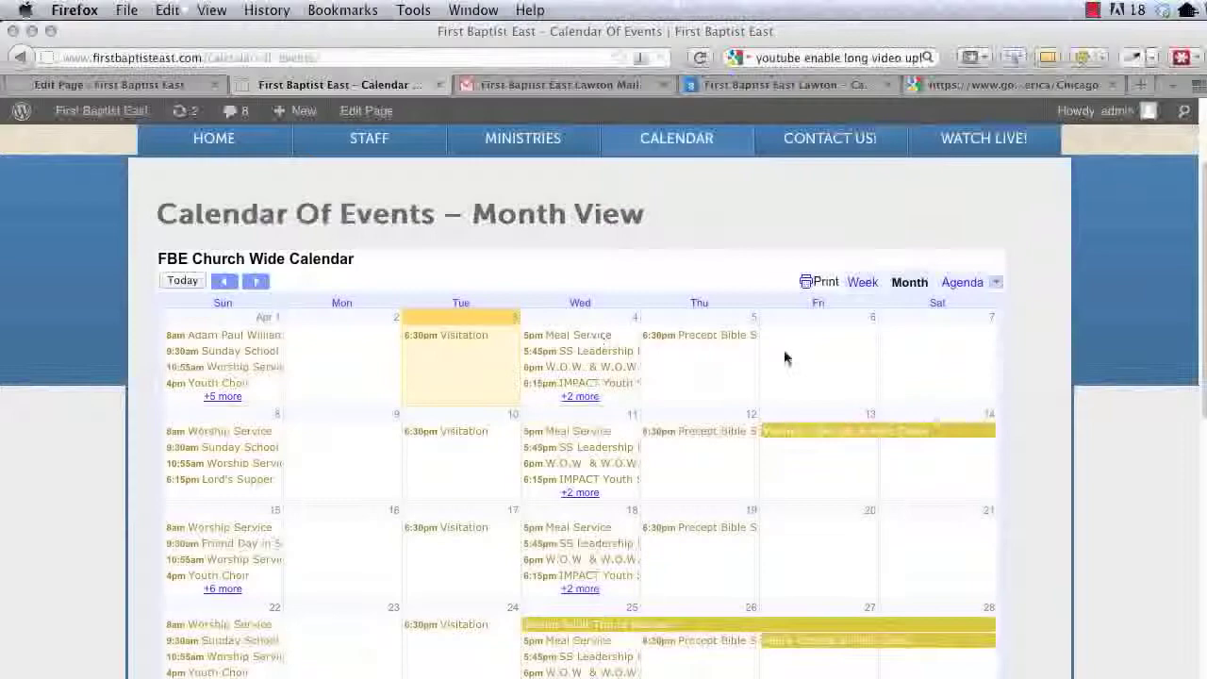
scroll(485, 317, up, 3)
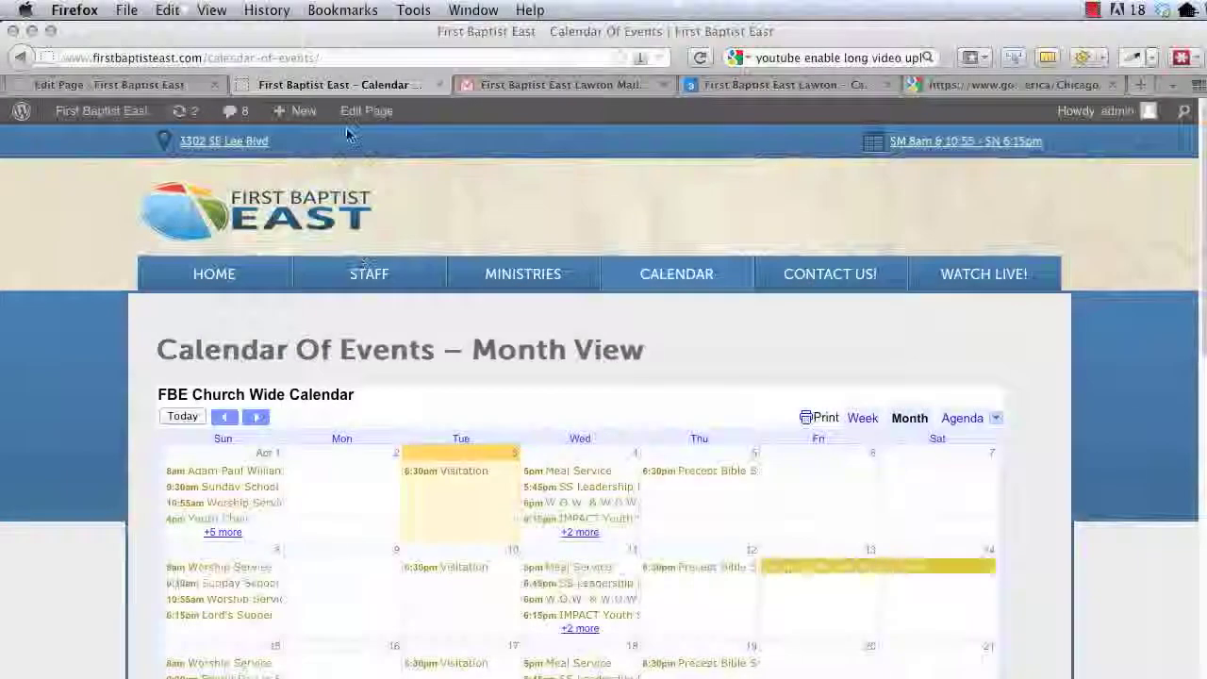
click(303, 111)
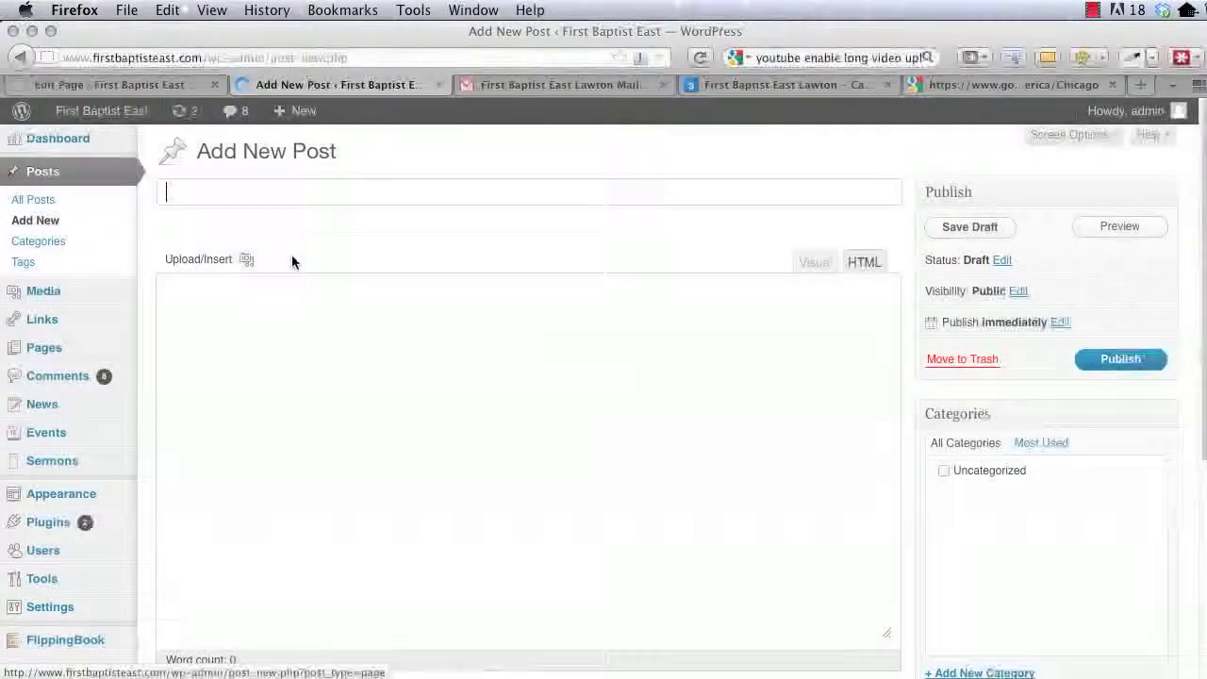
mouse_move(279, 111)
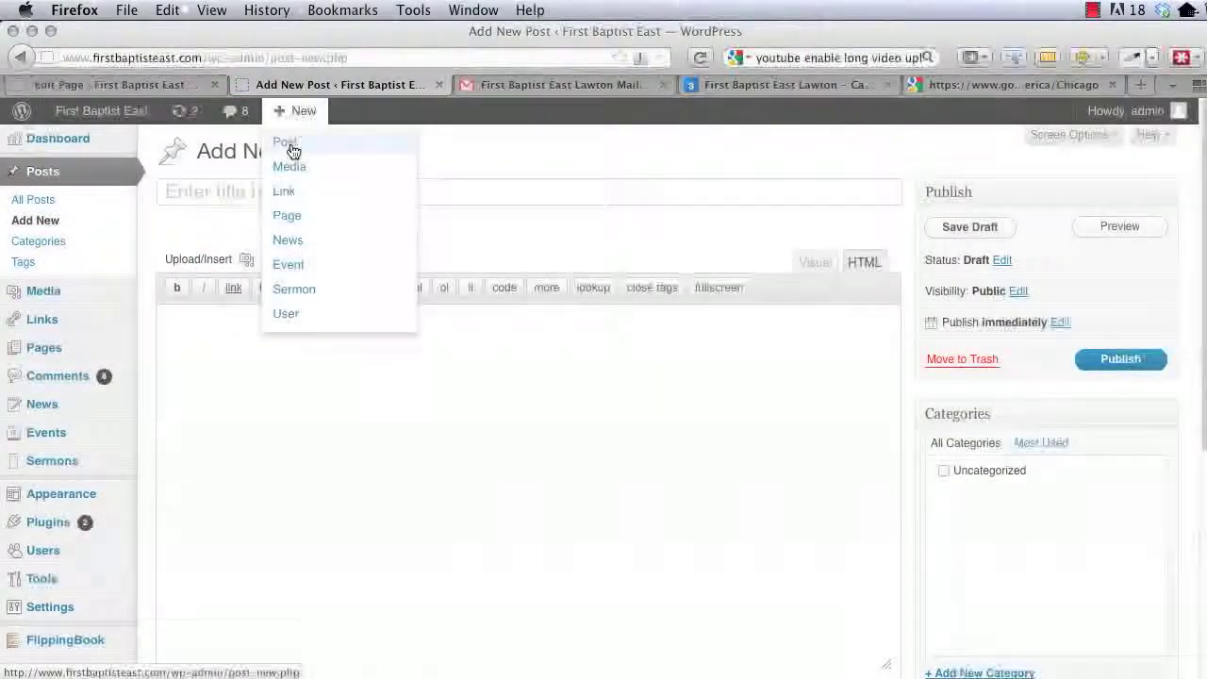
click(297, 224)
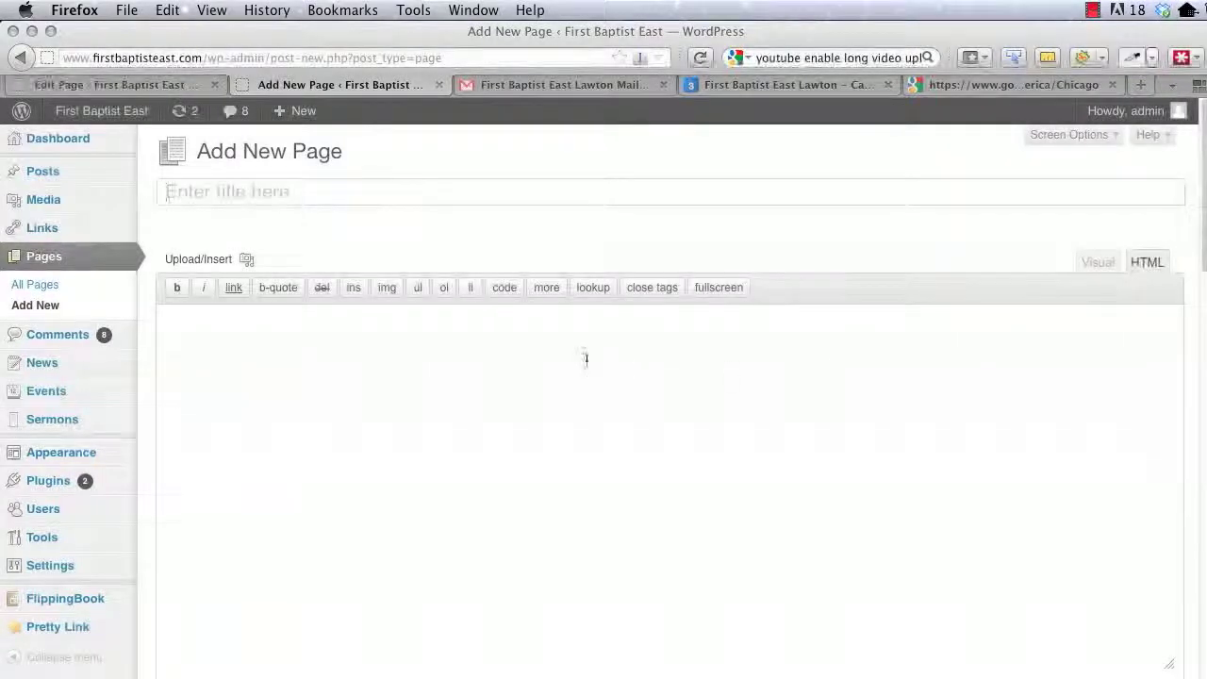
- Paste the calendar embed code into the new page's HTML content and title the page "Video Ministry Calendar"
click(372, 359)
text(<iframe src="https://www.google.com/calendar/embed?title=Video%20Media%20Ministry%20Schedule&amp;height=600&amp;wkst=1&amp;bgcolor=%23FFFFFF&amp;src=firstbaptisteast.com_oi1r0ovj7j3c3l2eviif2pk7r4%40group.calendar.google.com&amp;color=%23125A12&amp;ctz=America%2FChicago" style=" border-width:0 " width="900" height="600" frameborder="0" scrolling="no"></iframe>)
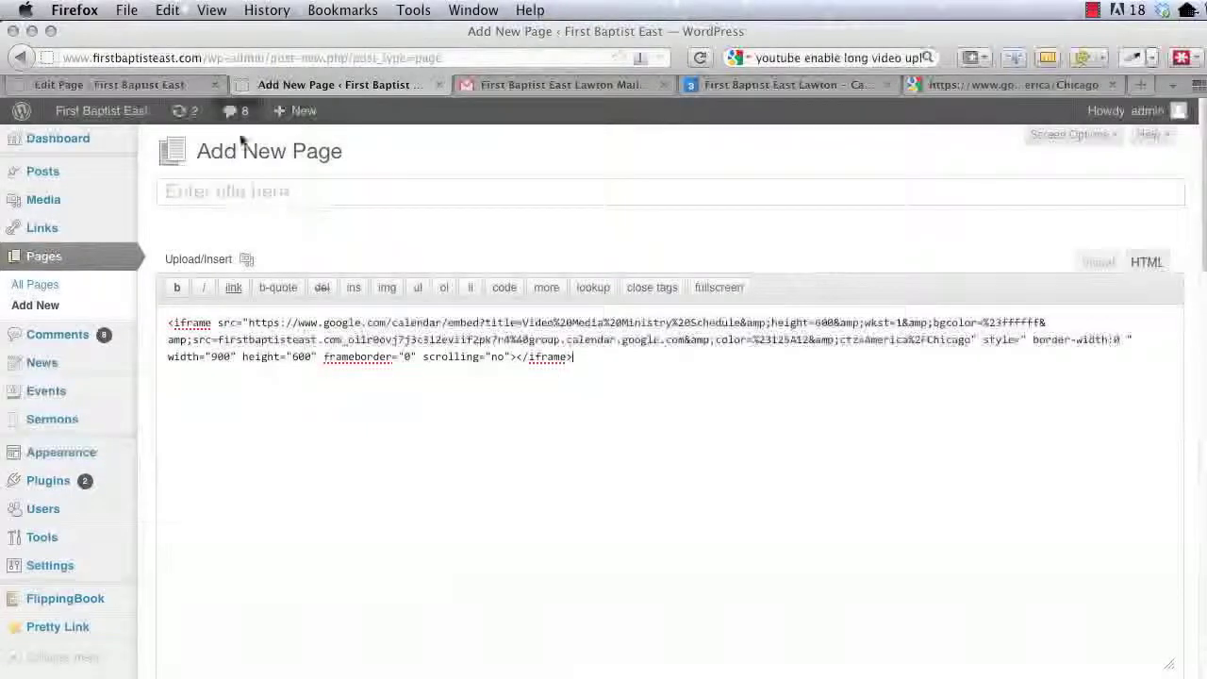
click(223, 195)
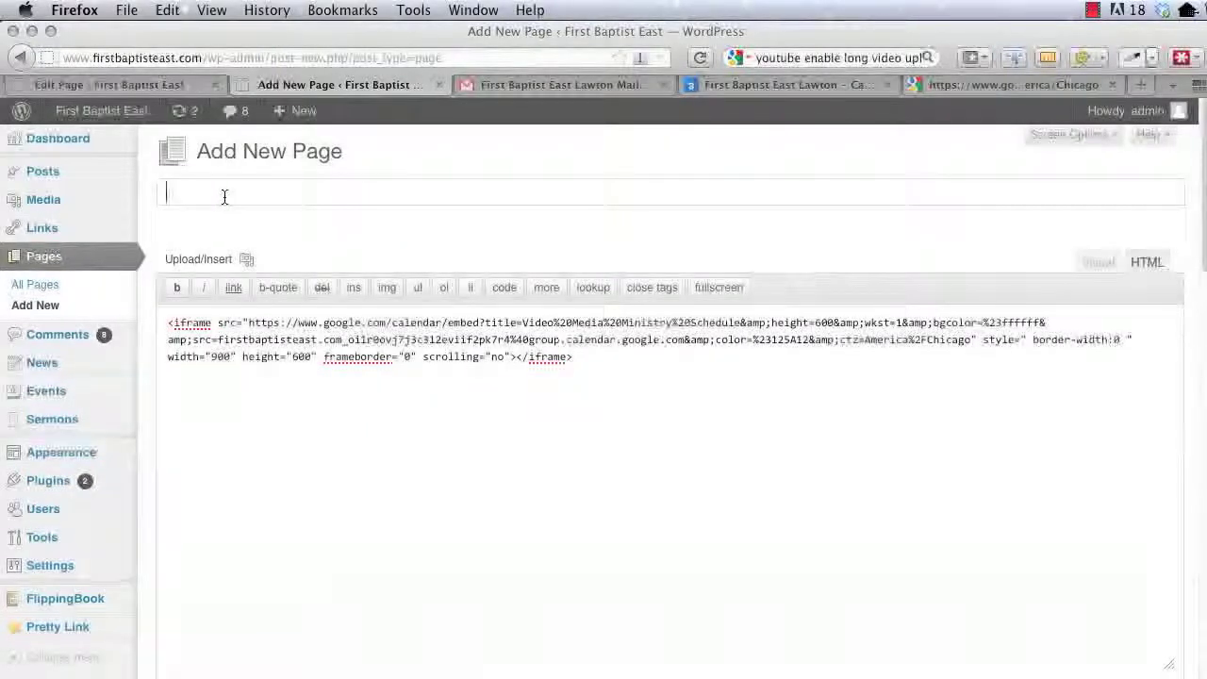
text(Vid)
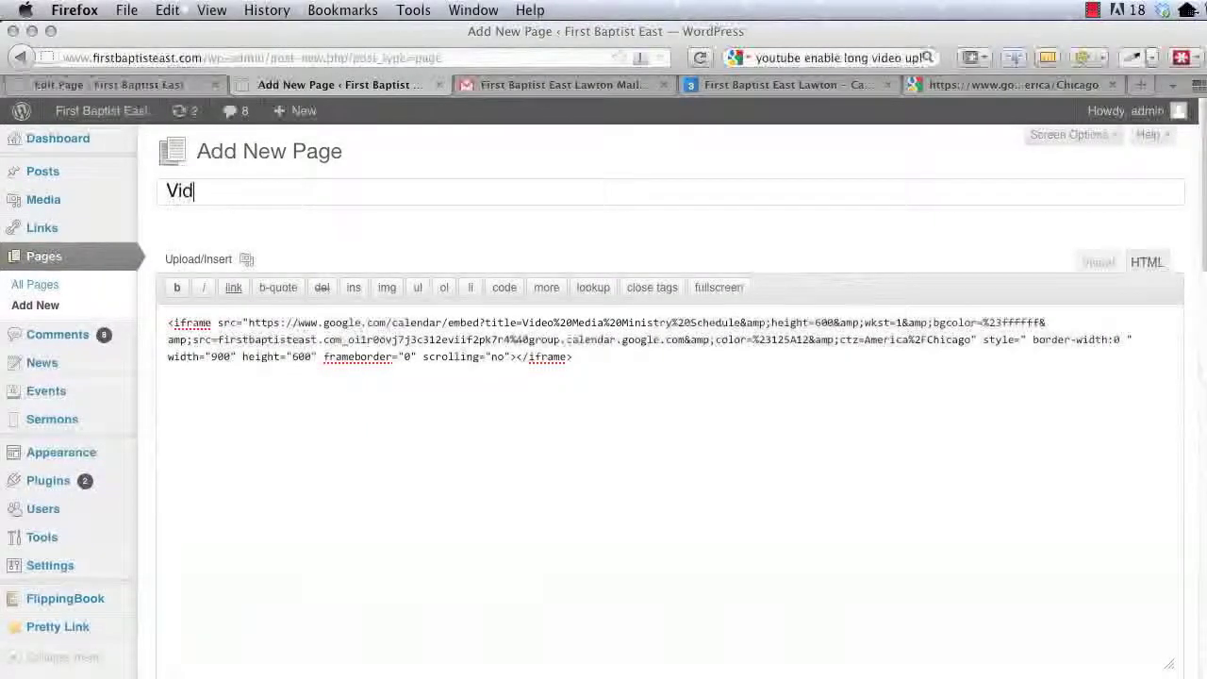
text(eo Ministry Calendar)
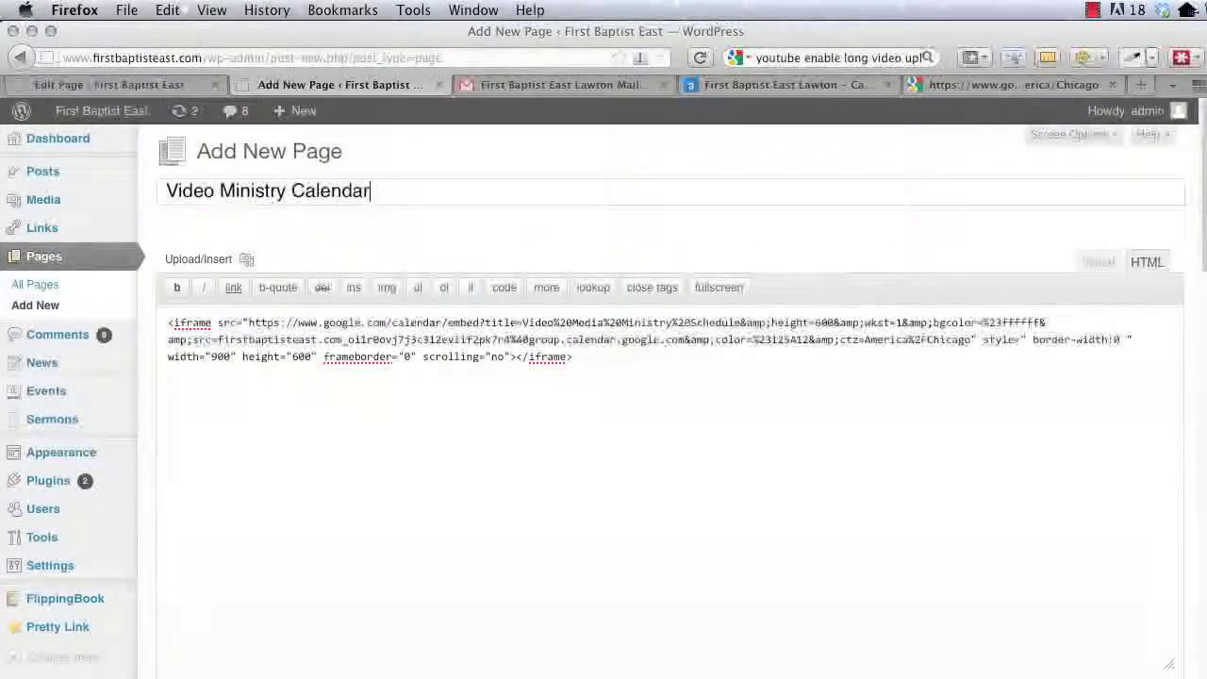
- Publish the Video Ministry Calendar page and view it on the website to check how the embedded calendar fits
scroll(1049, 535, down, 15)
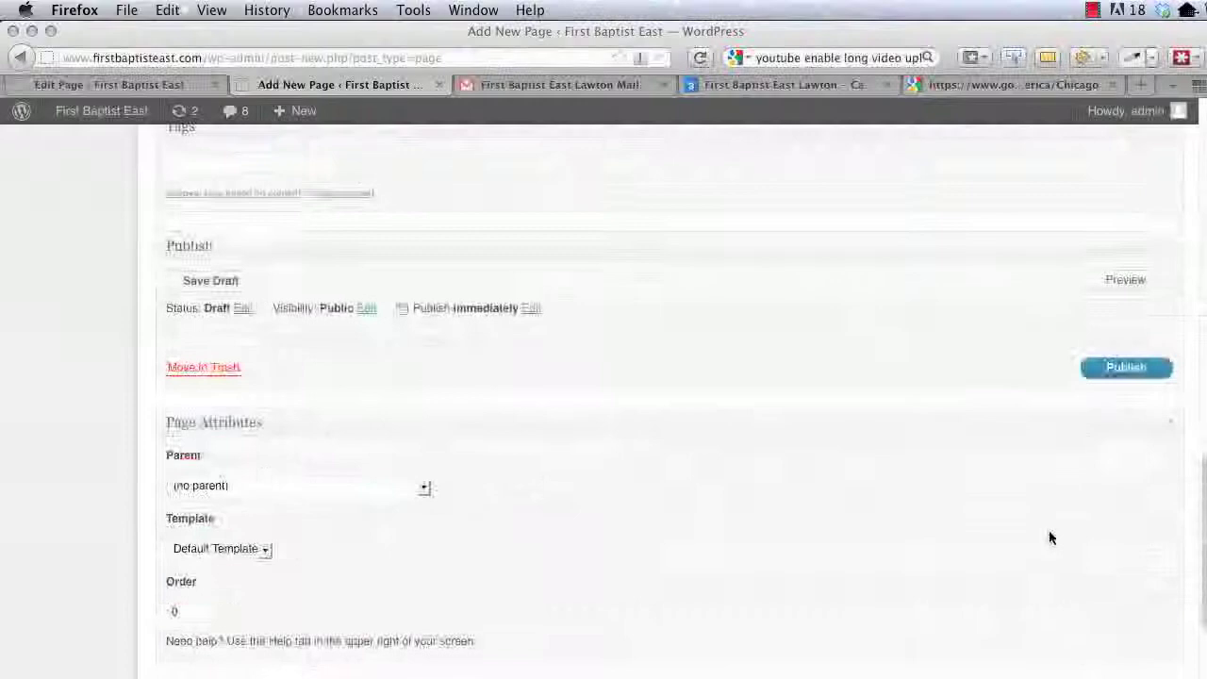
click(1130, 213)
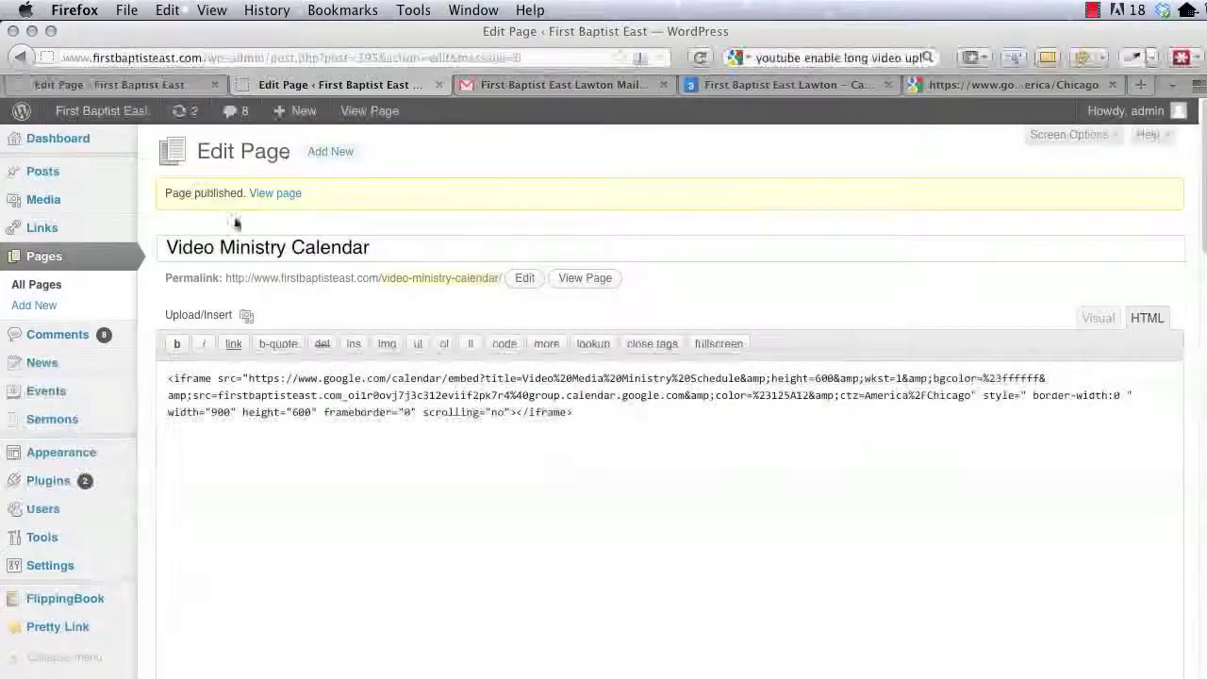
click(283, 194)
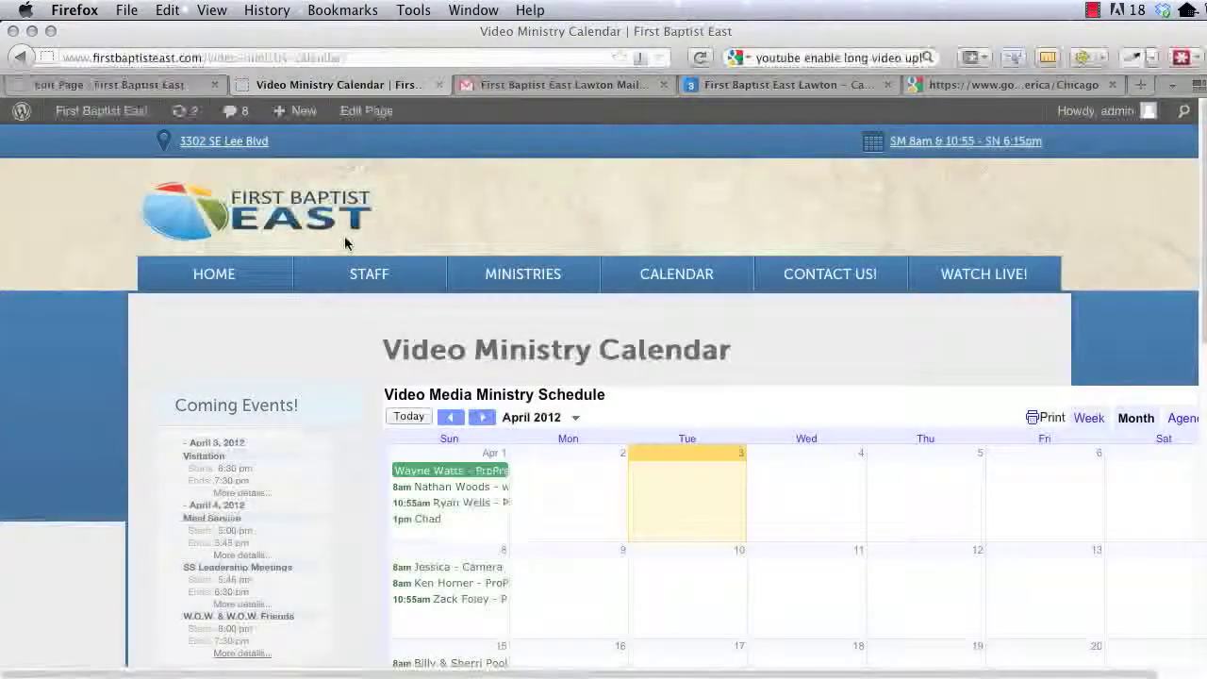
scroll(565, 391, down, 7)
scroll(566, 440, up, 5)
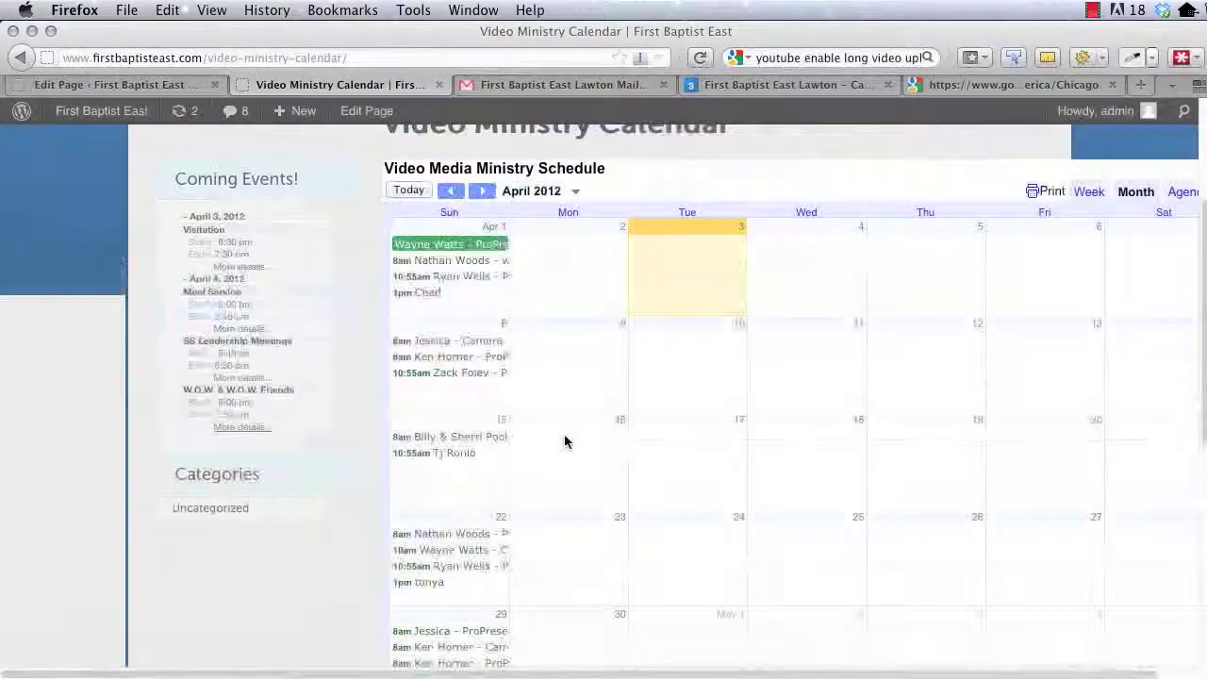
scroll(566, 439, up, 3)
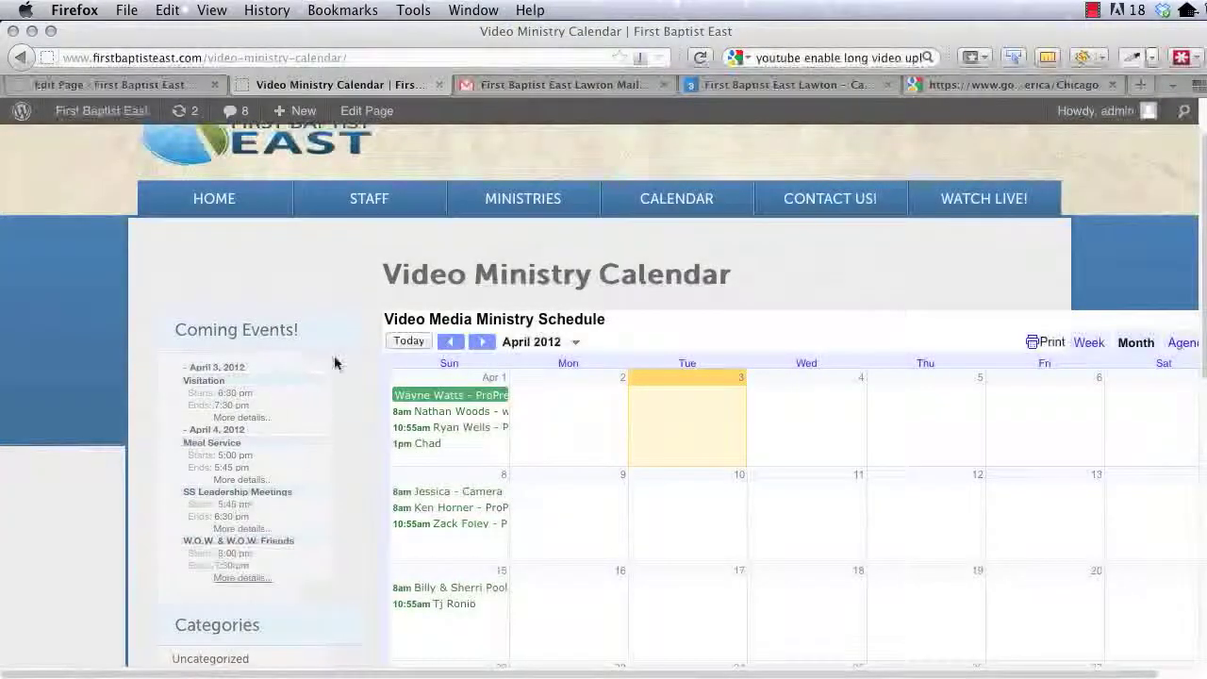
- Change the Video Ministry Calendar page's template to Full Width and update the page
click(375, 113)
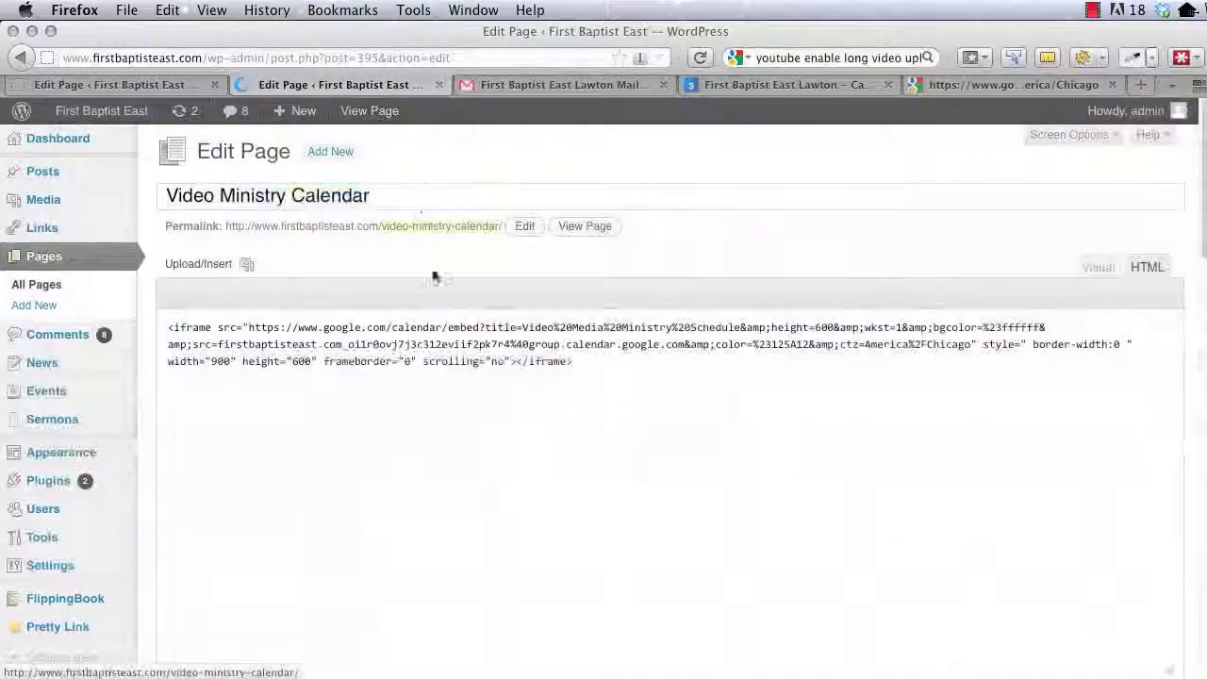
scroll(671, 489, down, 5)
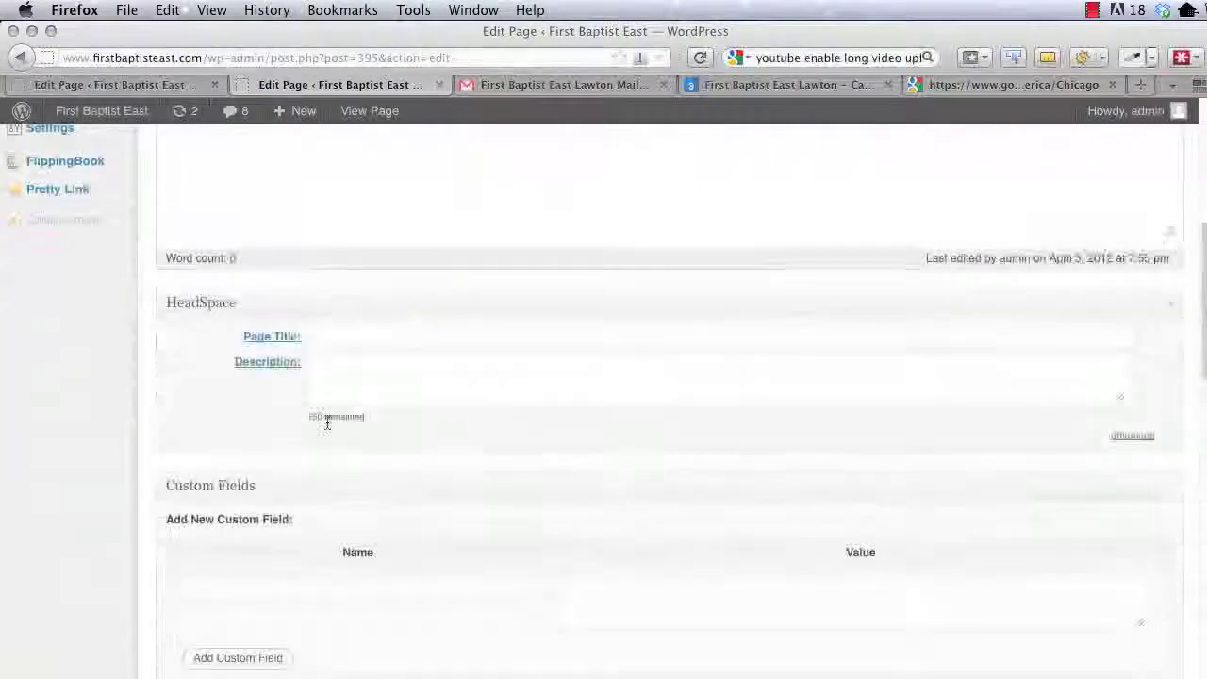
scroll(539, 472, down, 5)
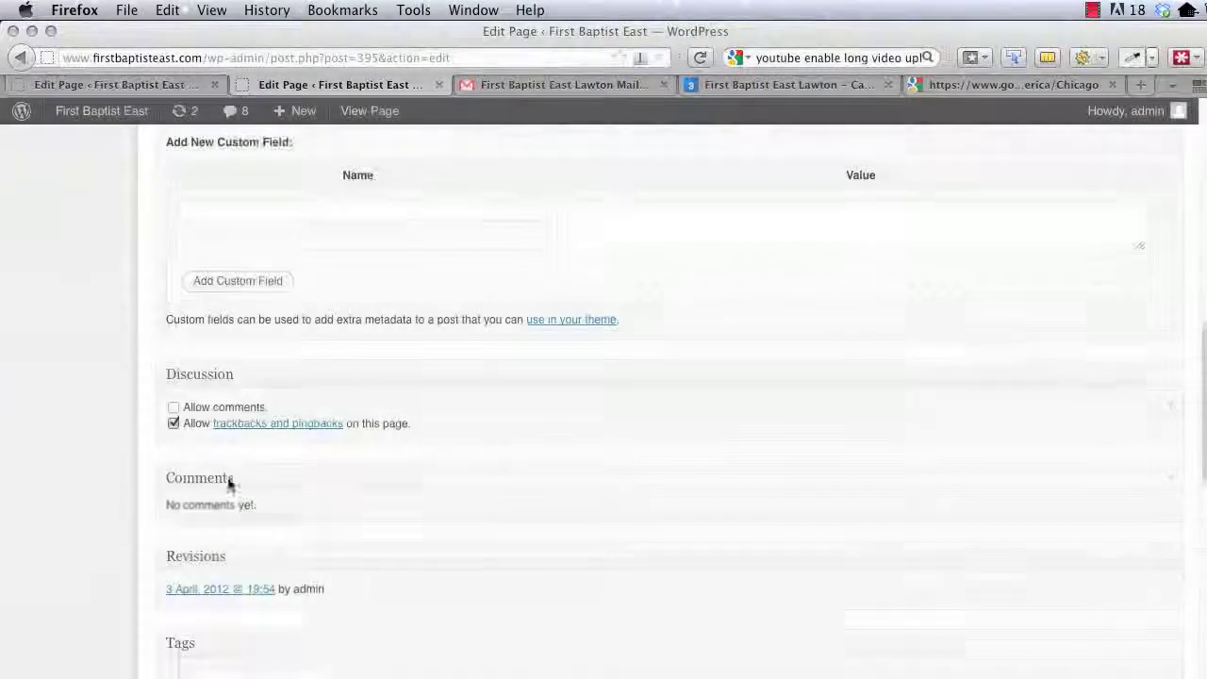
scroll(302, 531, down, 5)
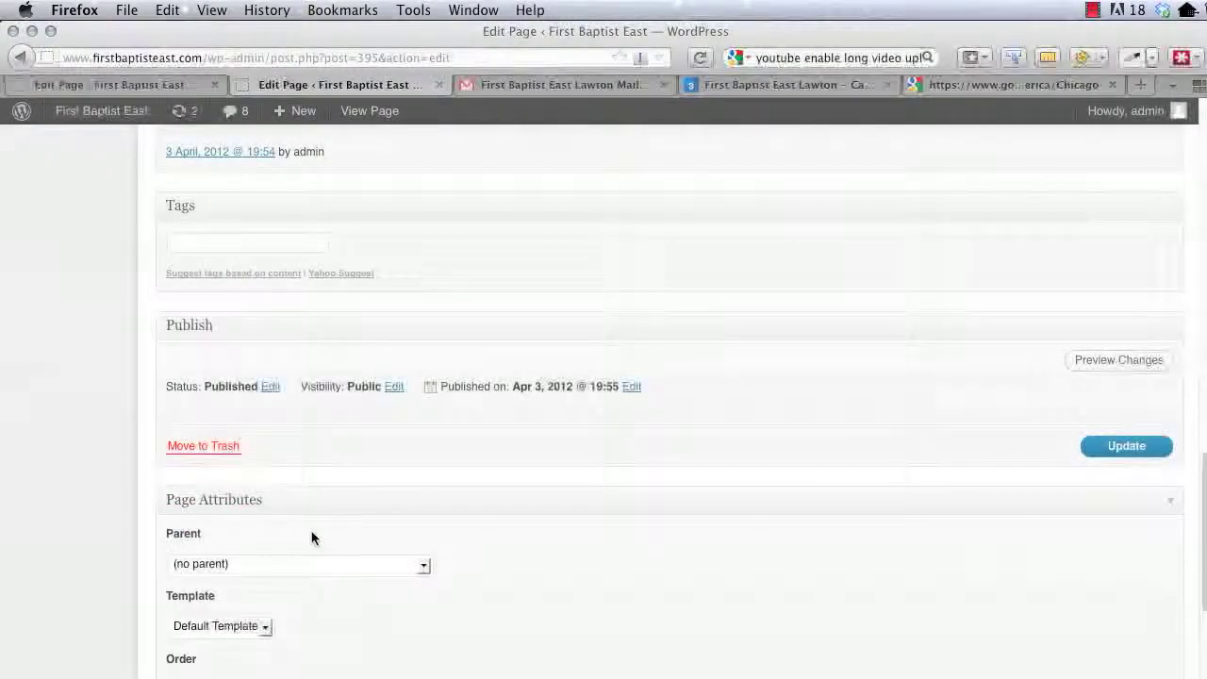
scroll(312, 538, down, 2)
click(236, 521)
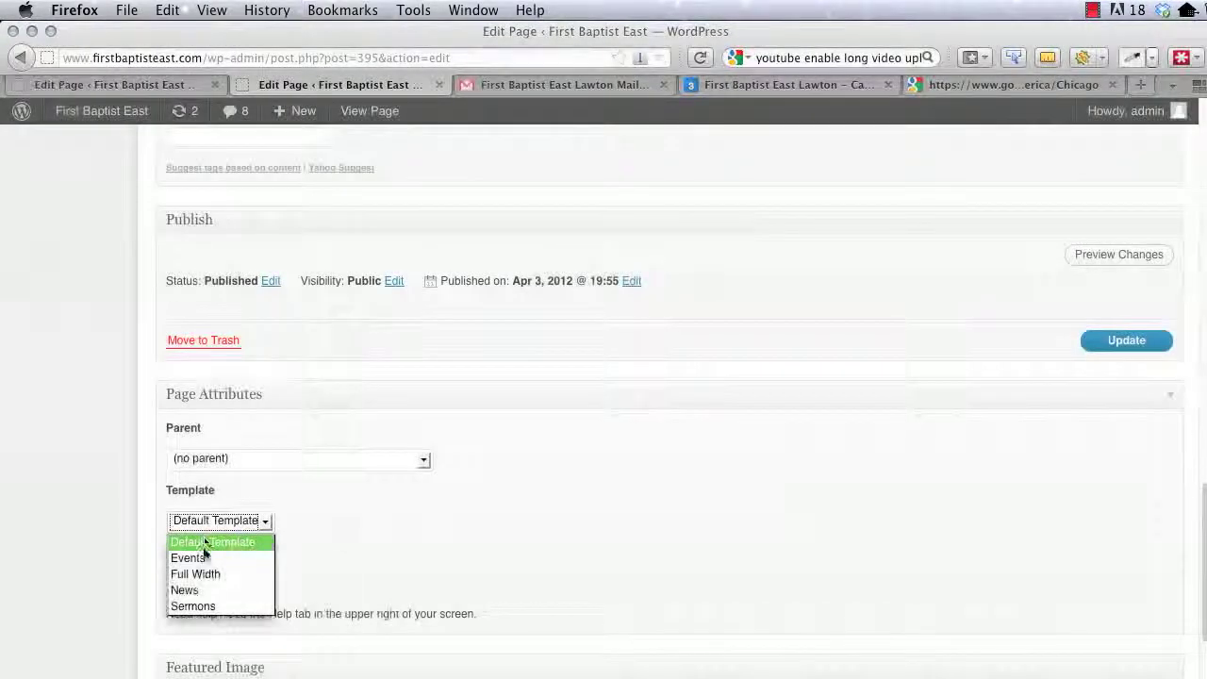
click(216, 573)
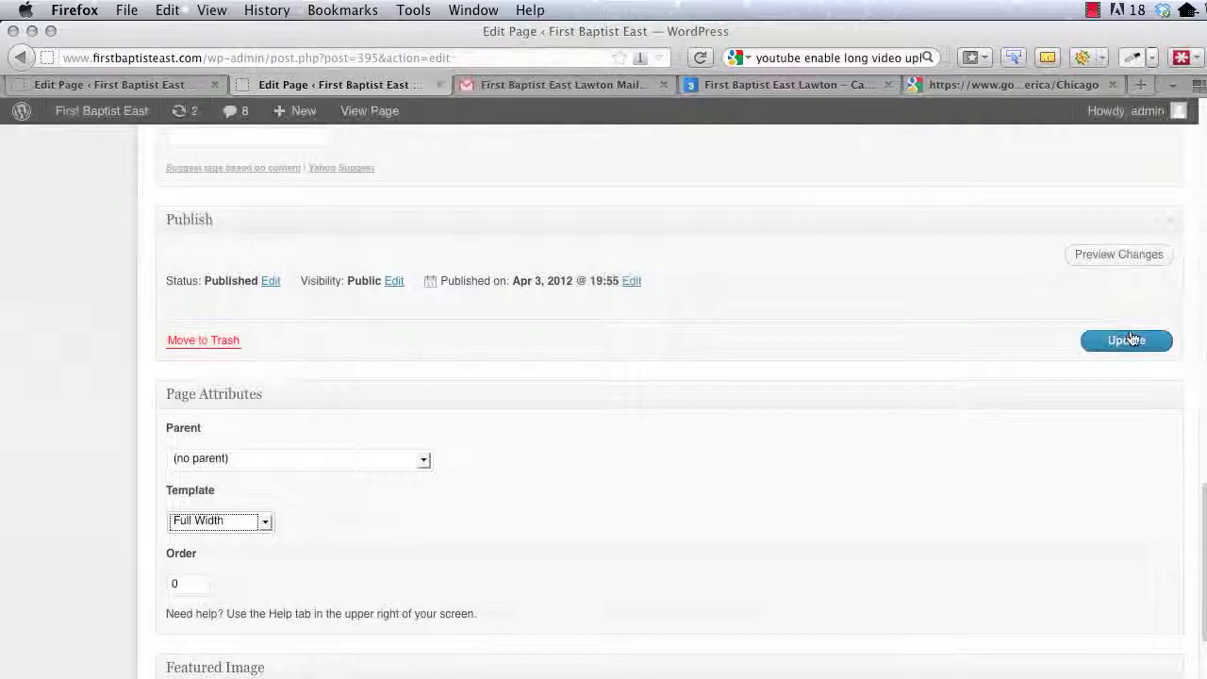
click(1131, 340)
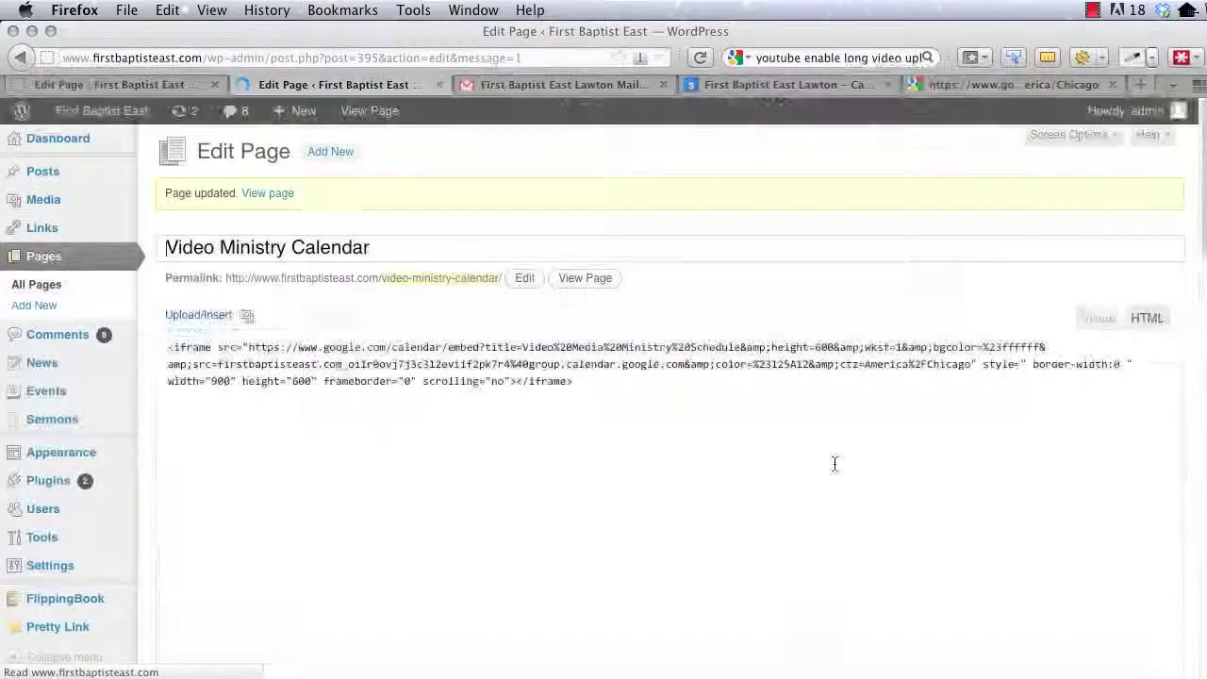
- View the updated Video Ministry Calendar page on the website and check how the embedded calendar fits
click(278, 194)
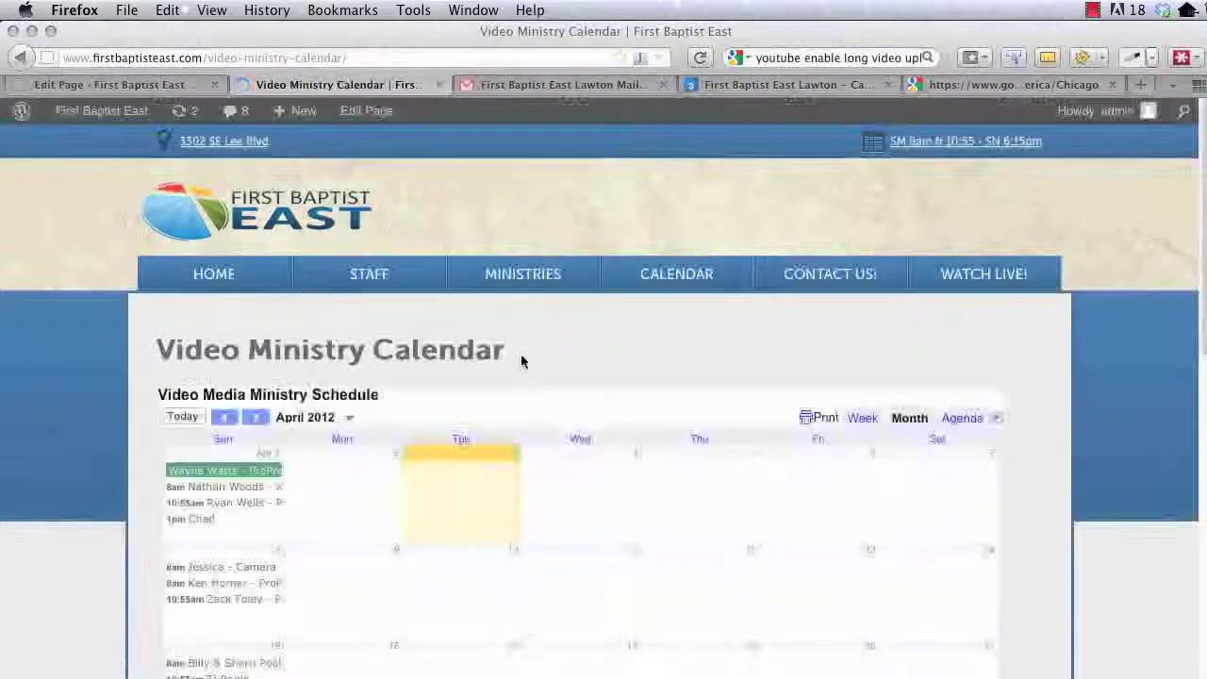
scroll(542, 387, down, 4)
scroll(646, 477, down, 4)
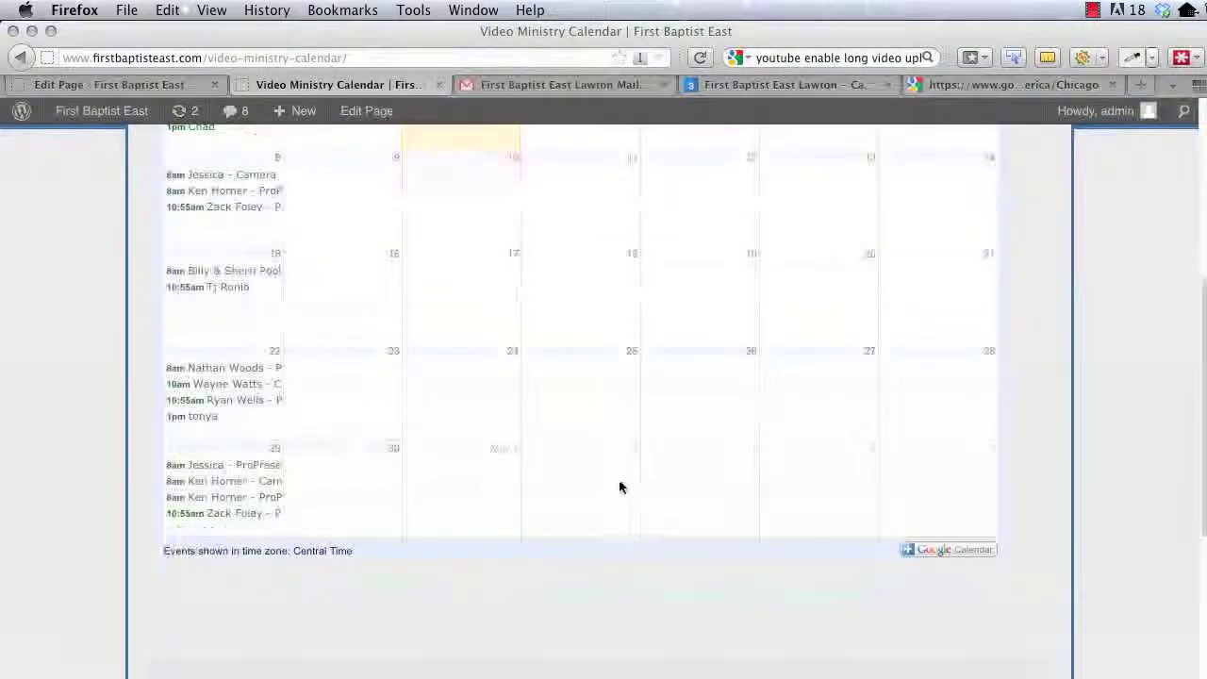
scroll(619, 485, up, 6)
scroll(585, 452, down, 2)
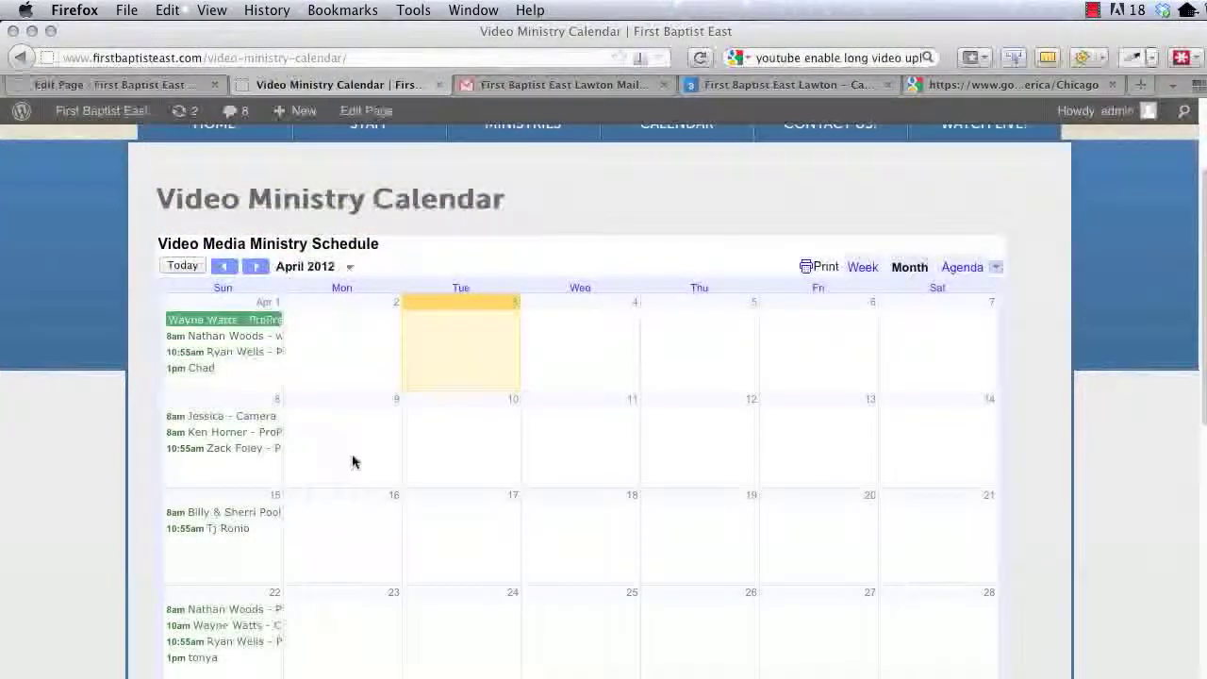
scroll(641, 386, up, 3)
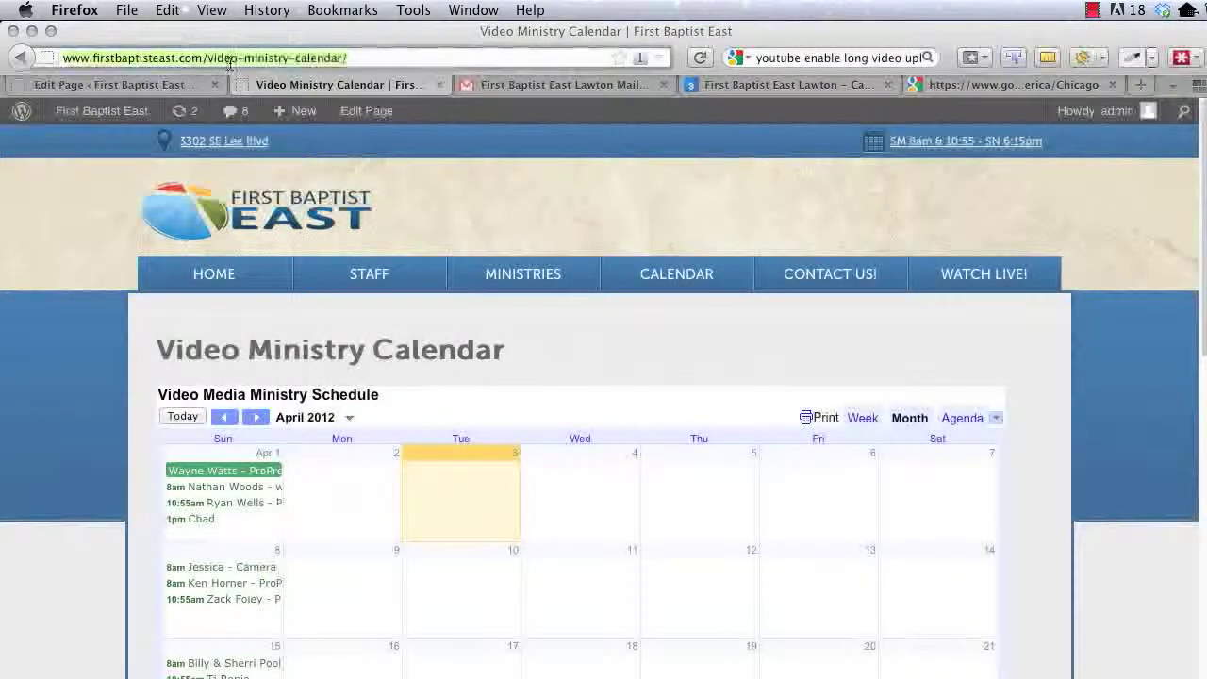
- Go to the site's admin dashboard and open the navigation menu settings
click(108, 111)
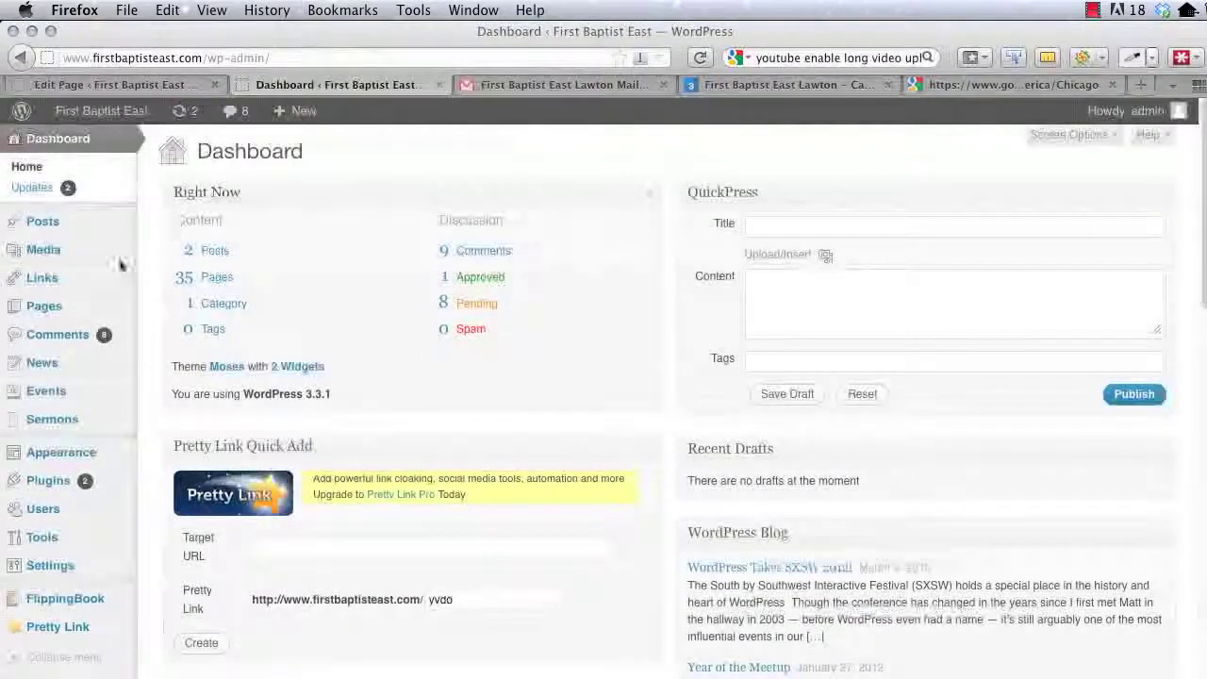
mouse_move(113, 222)
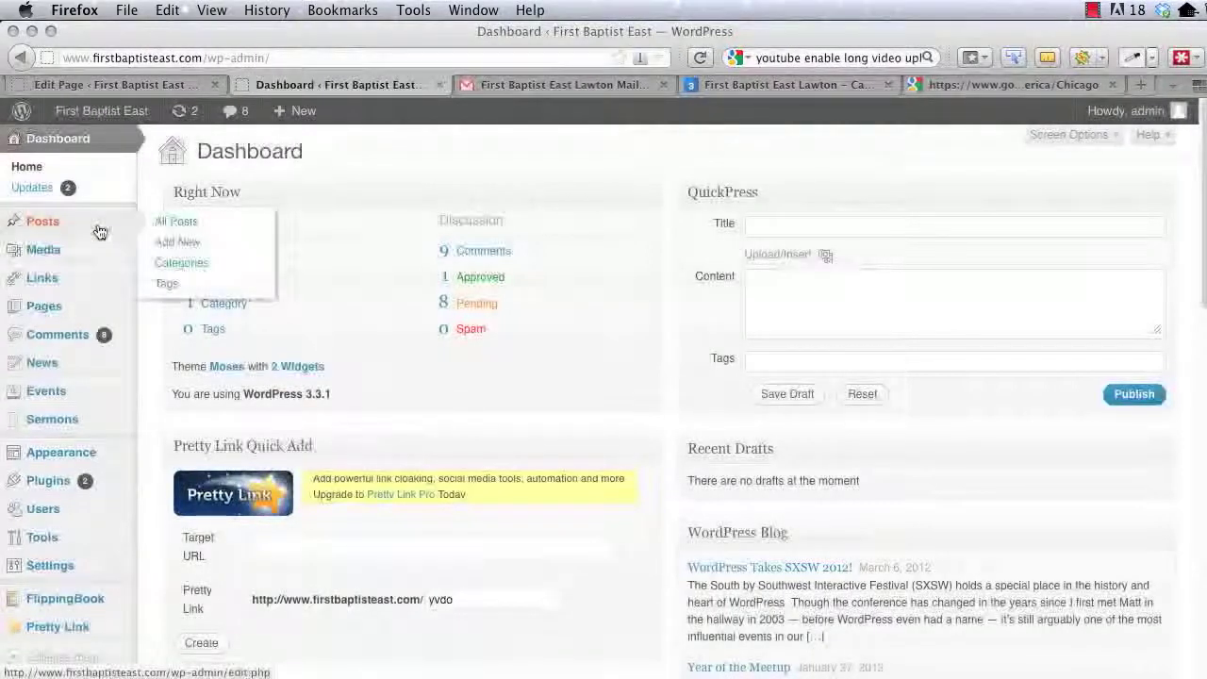
click(103, 452)
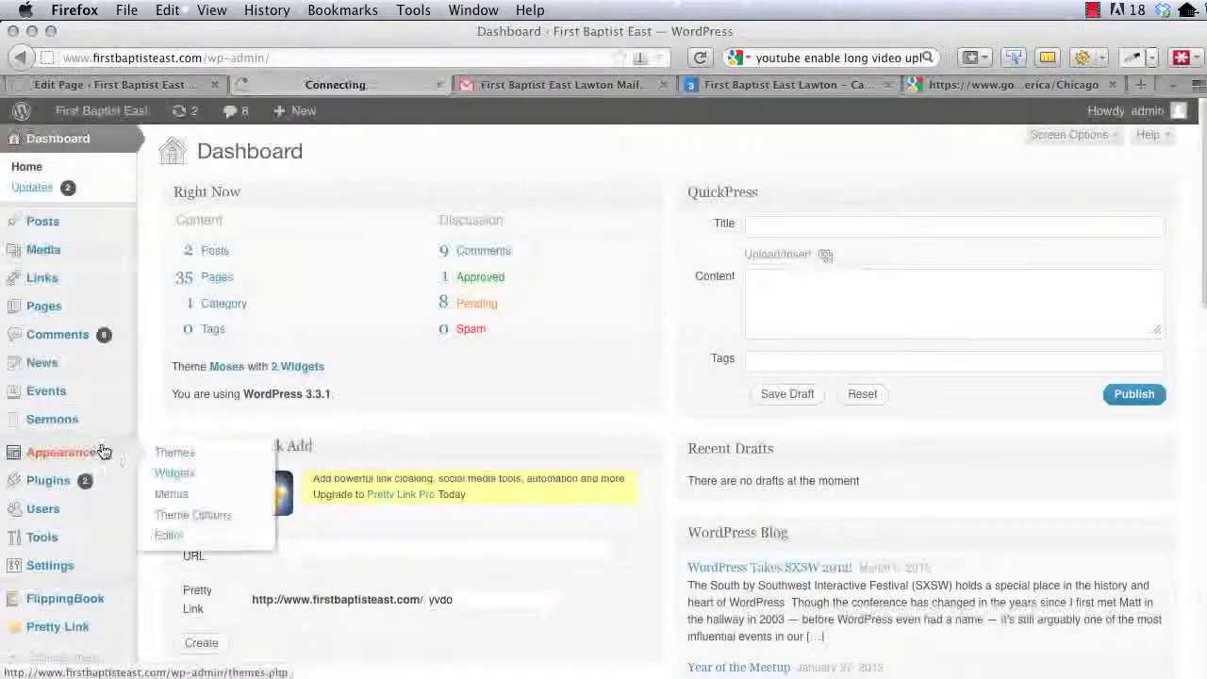
click(171, 494)
- Add the Video Ministry Calendar page to the Main Navigation menu as a sub-item of Calendar and save the menu
scroll(326, 283, down, 3)
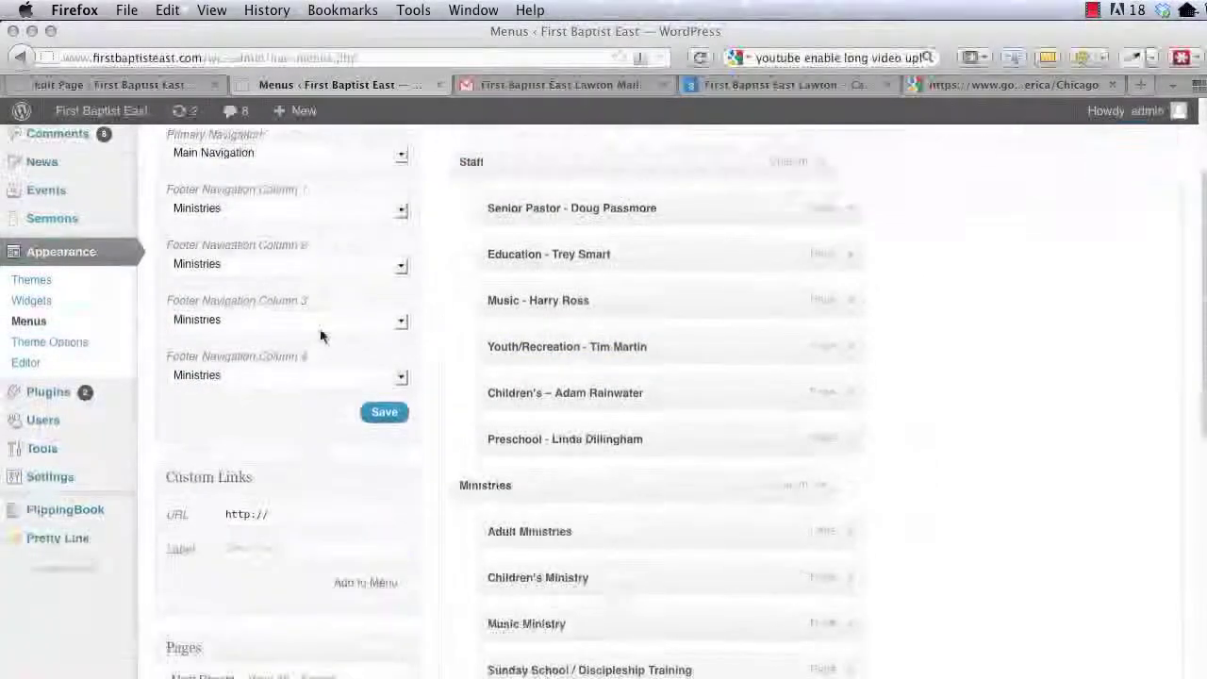
scroll(321, 335, down, 3)
scroll(321, 334, down, 1)
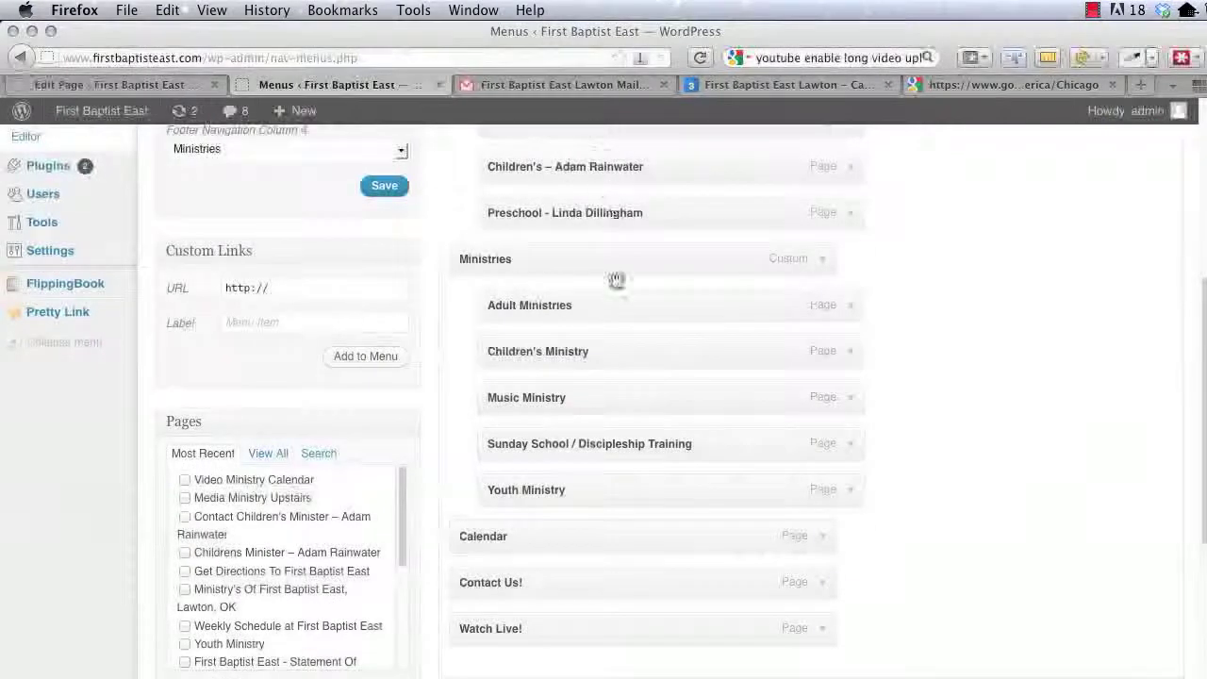
scroll(80, 470, down, 3)
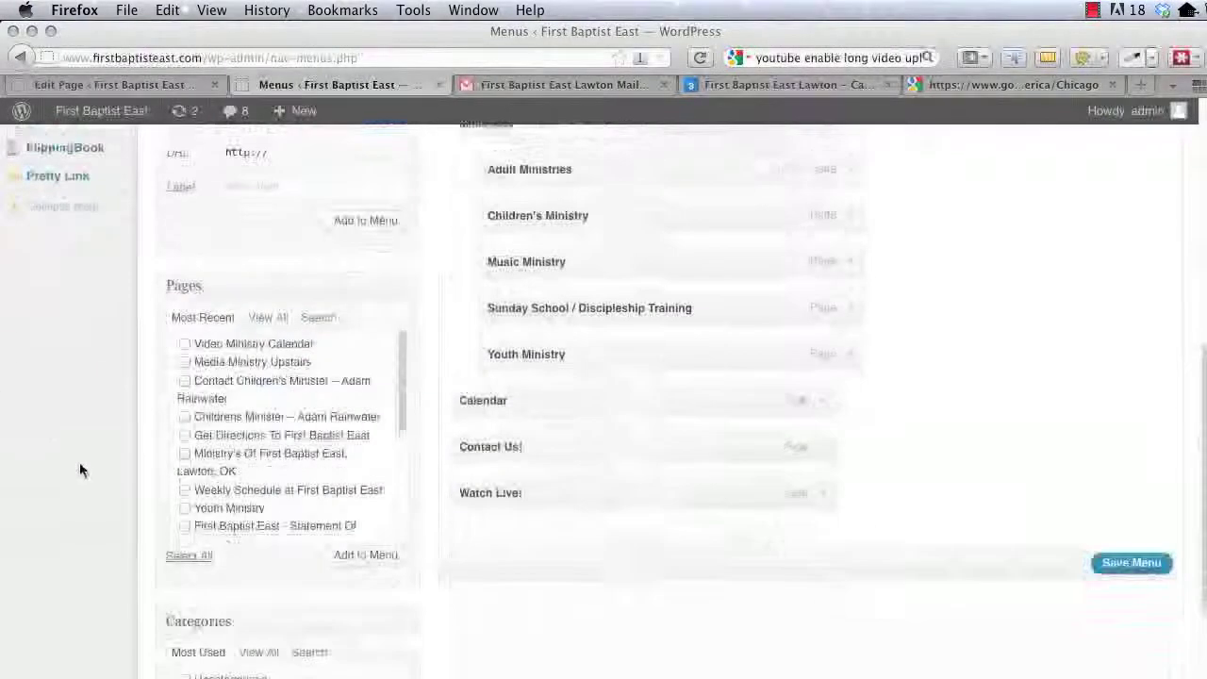
scroll(81, 461, up, 2)
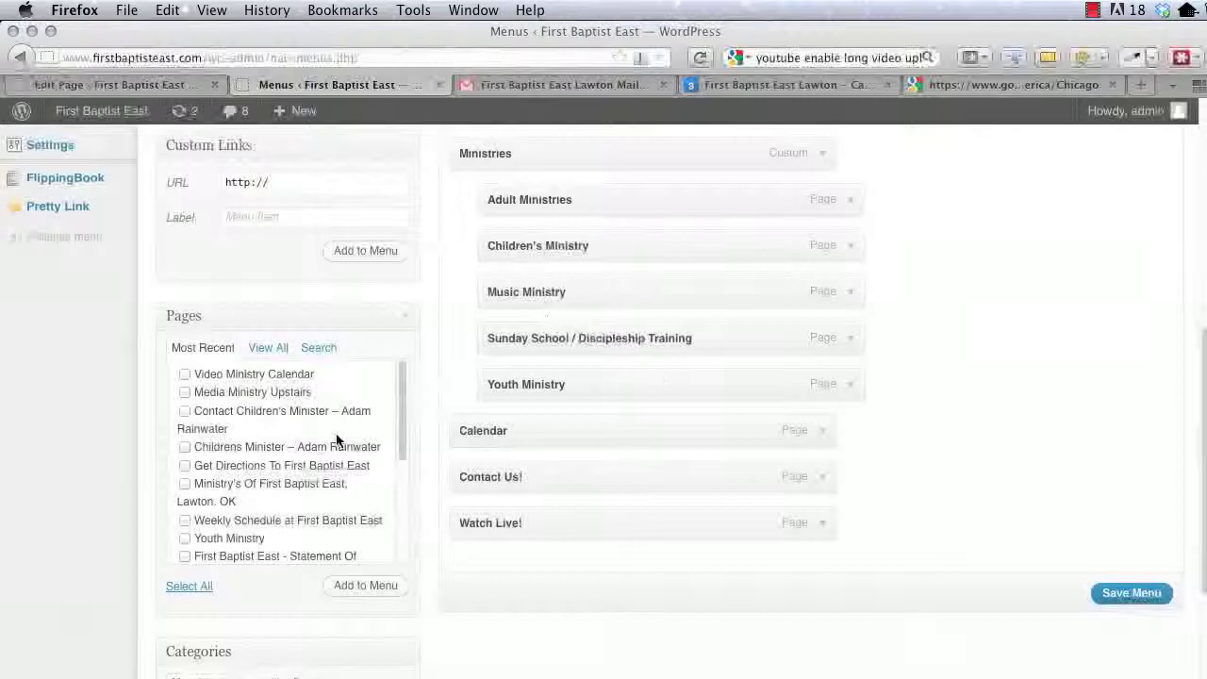
click(185, 375)
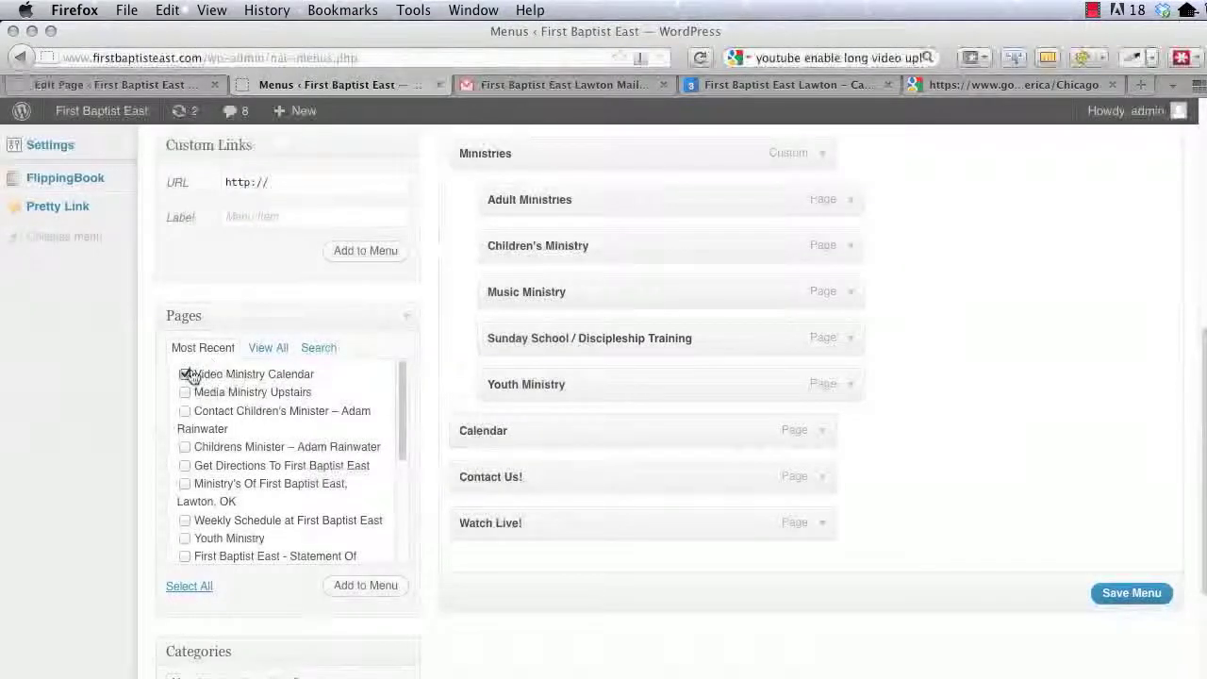
click(361, 587)
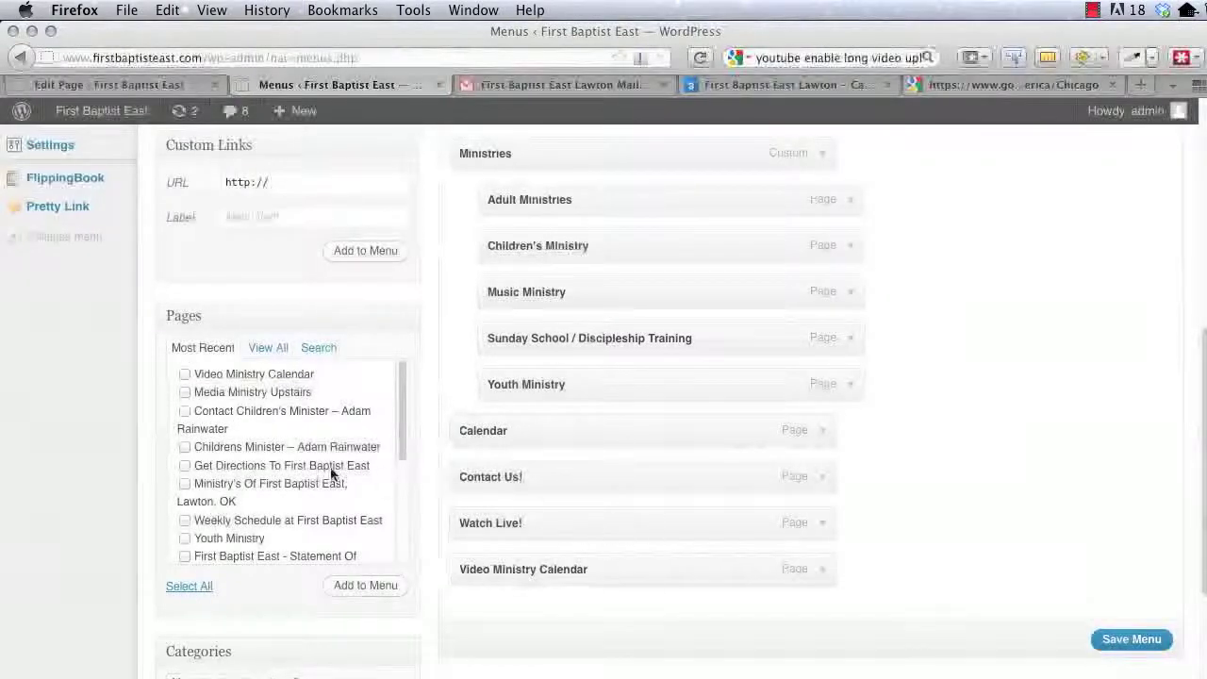
drag(562, 564, 557, 477)
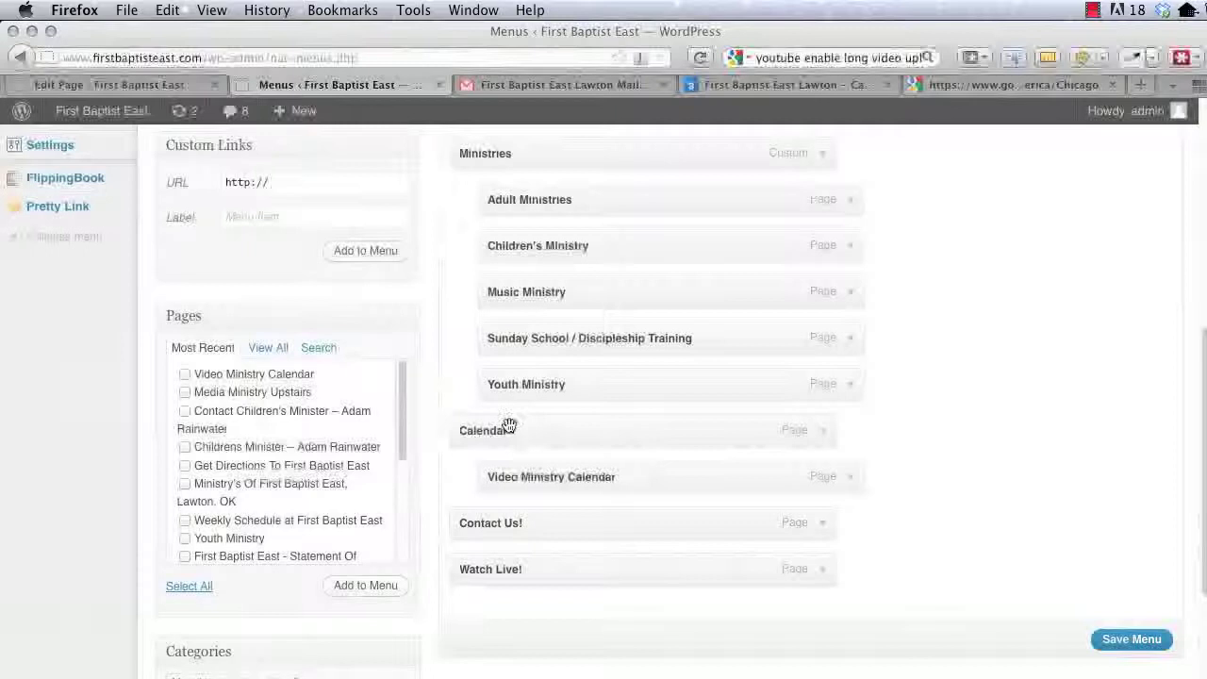
click(1123, 638)
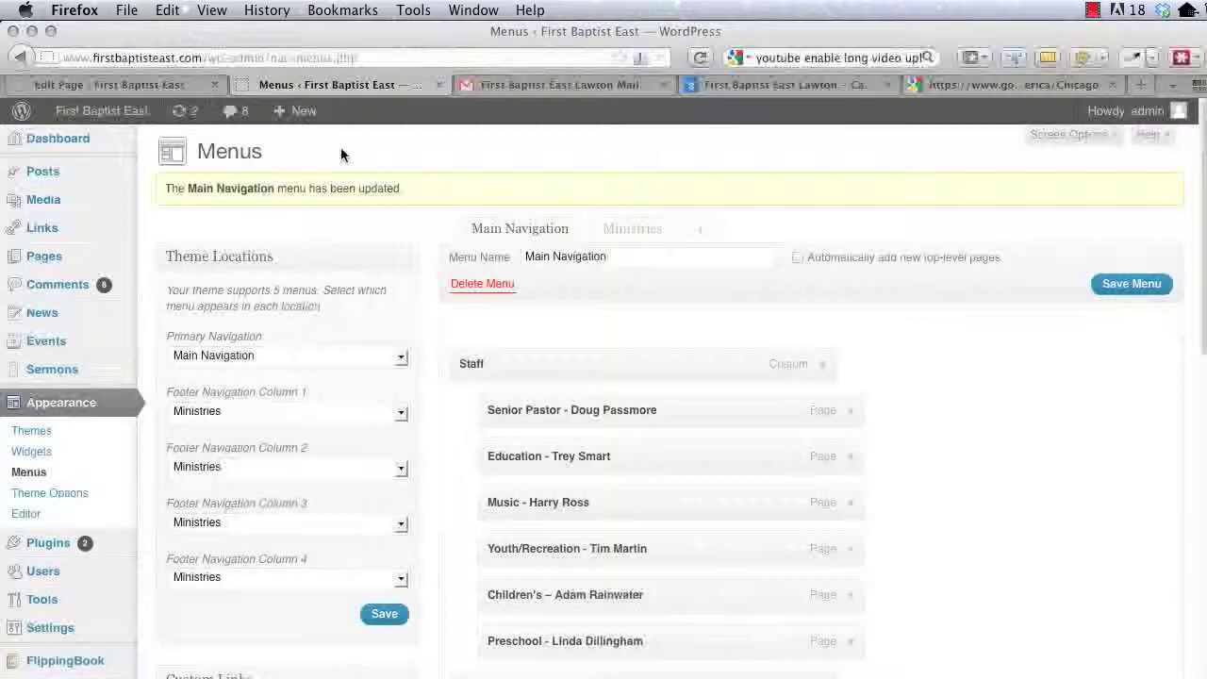
- Visit the church website's home page and open the Video Ministry Calendar from the site navigation to check the new entry
click(140, 85)
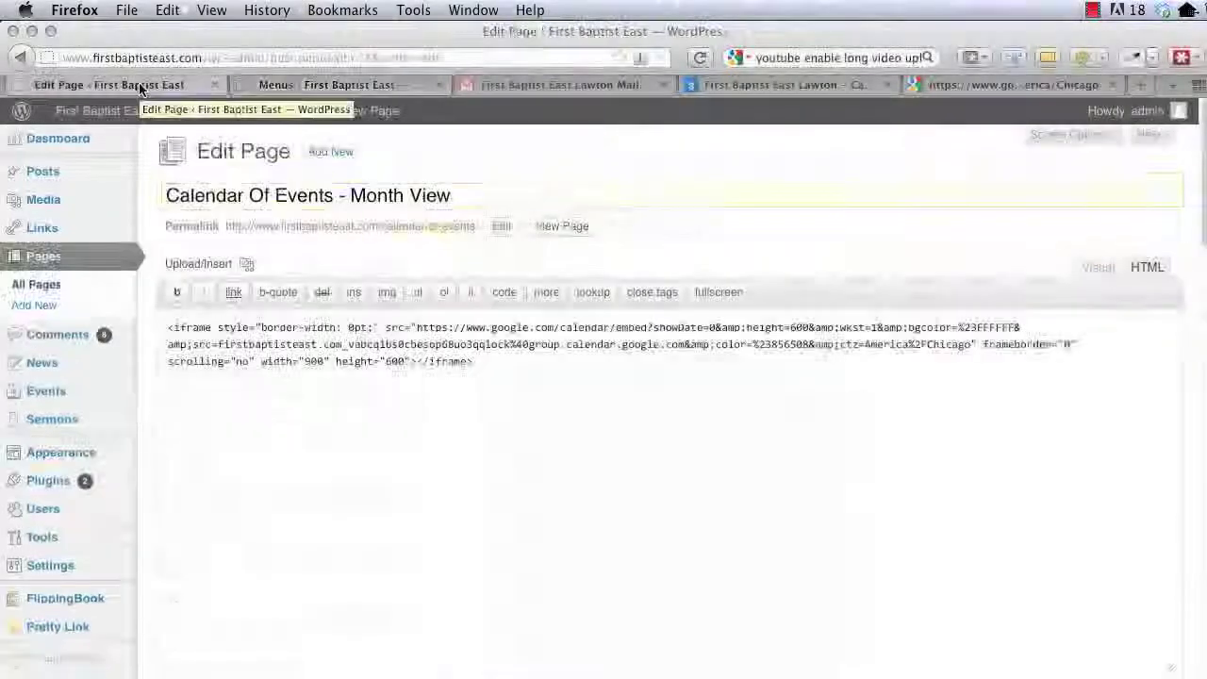
click(117, 122)
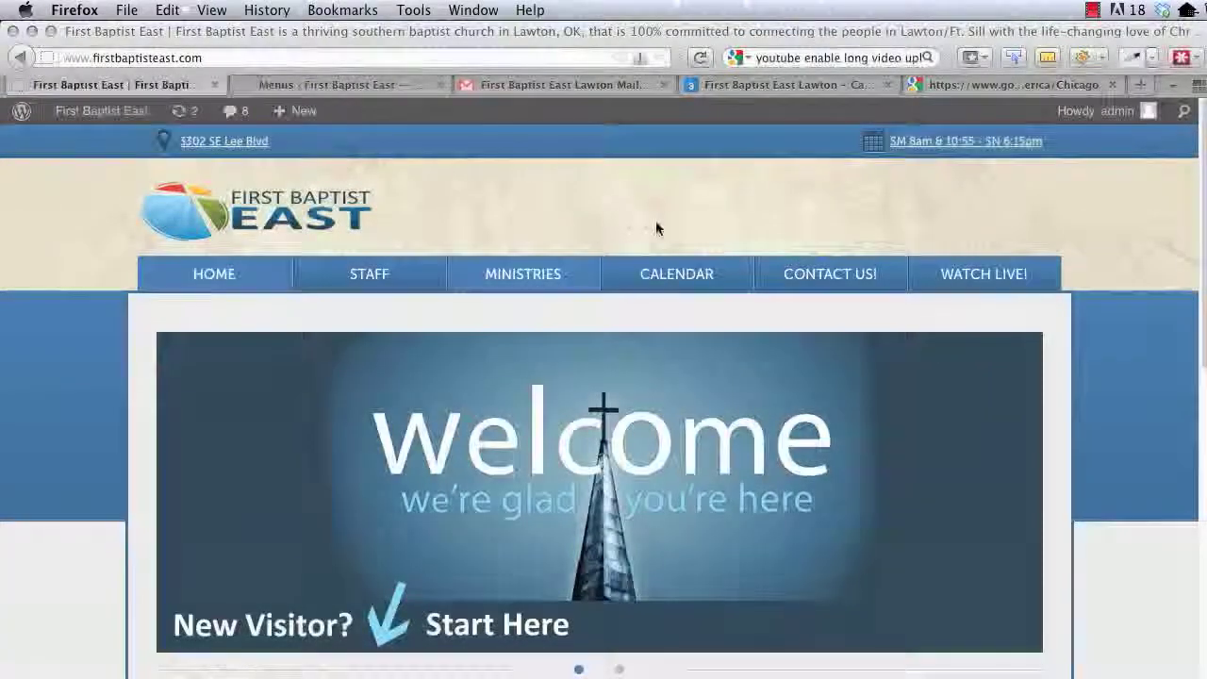
mouse_move(674, 277)
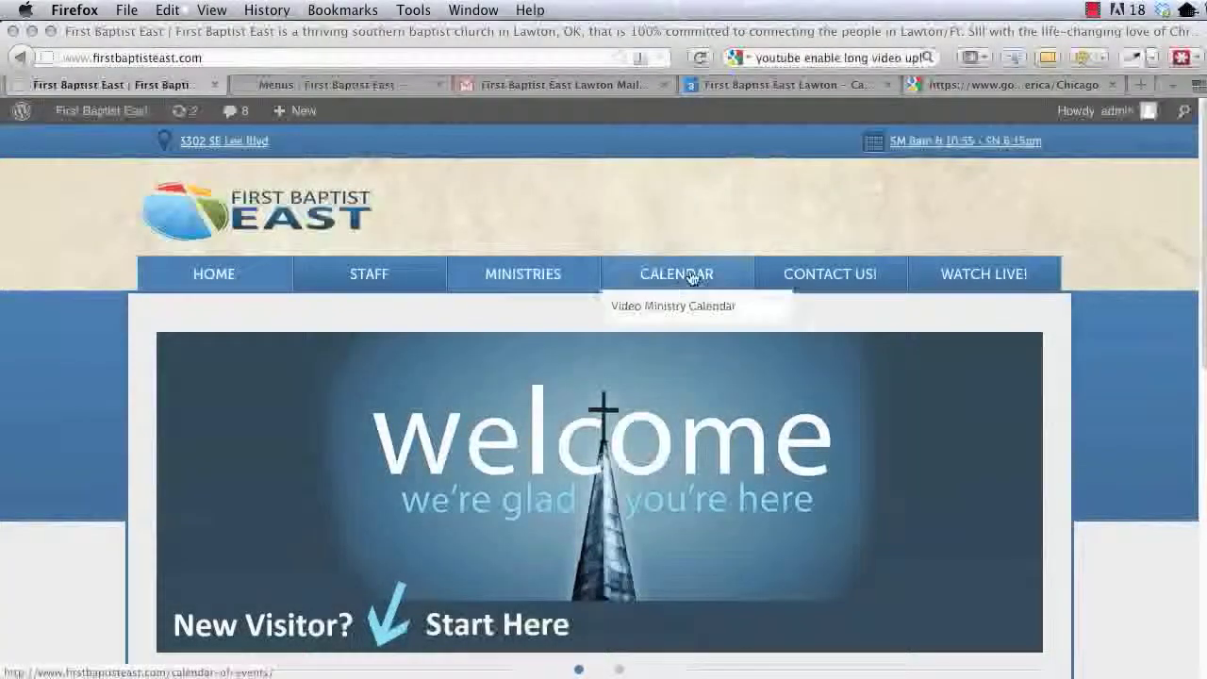
click(657, 310)
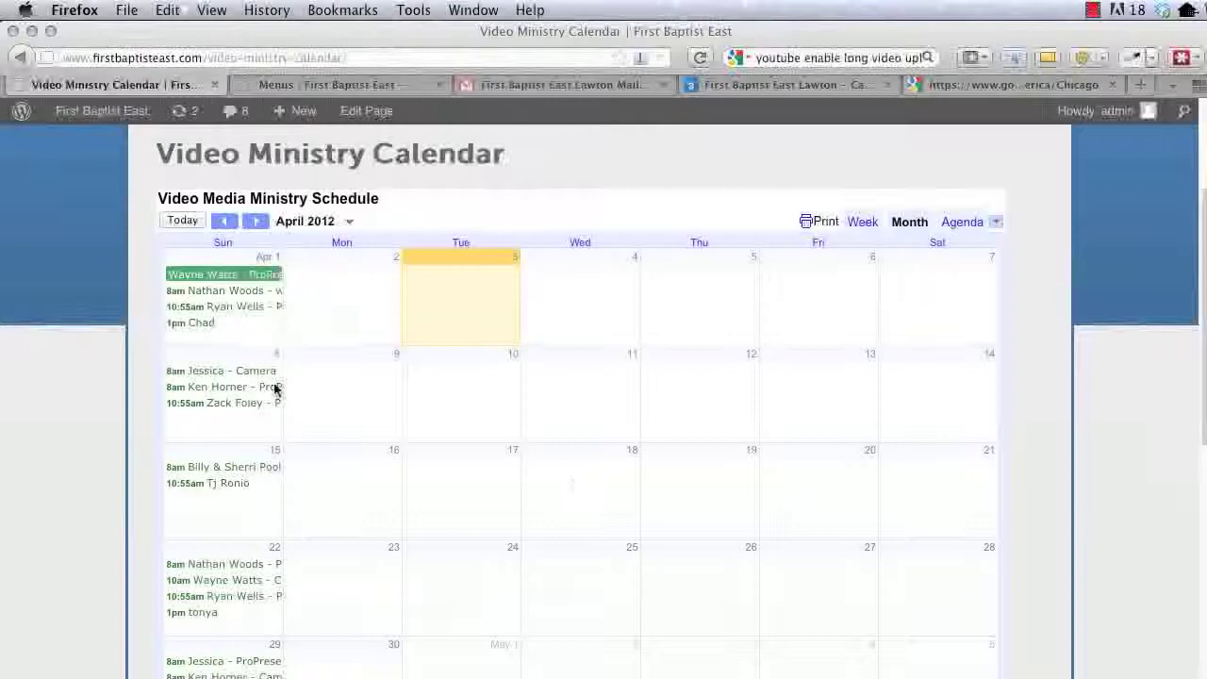
scroll(477, 419, up, 5)
- Open the site's main Calendar page and examine the church-wide events in the month view
mouse_move(647, 272)
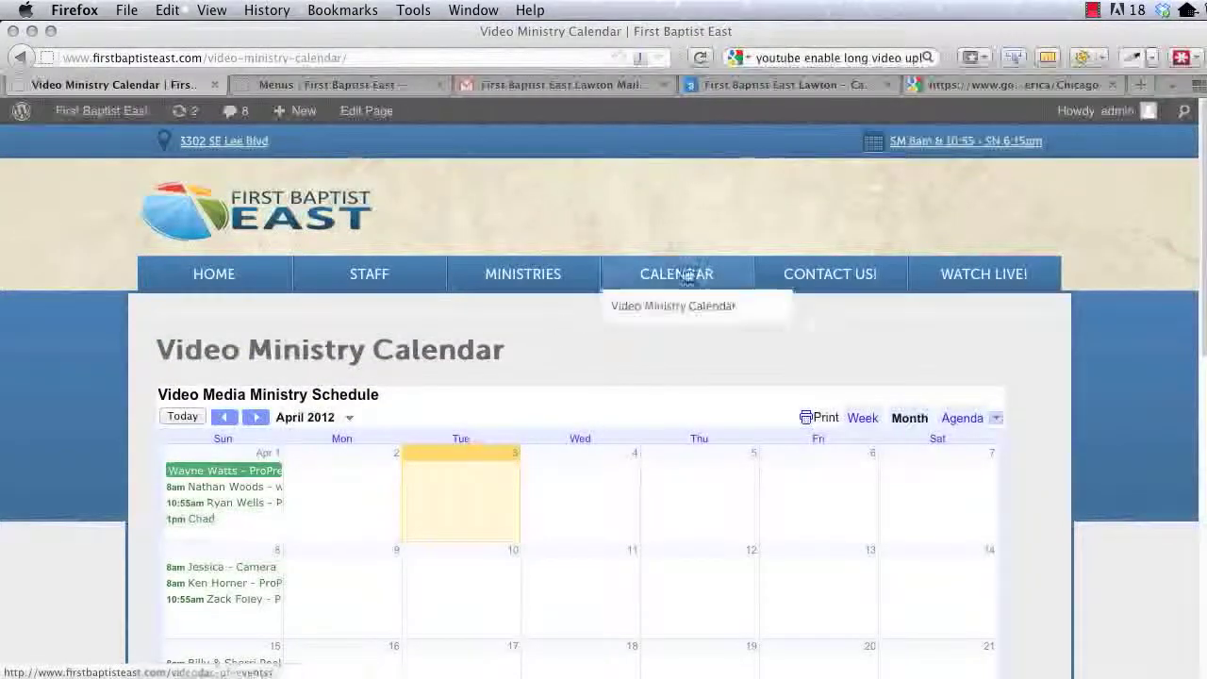
click(687, 275)
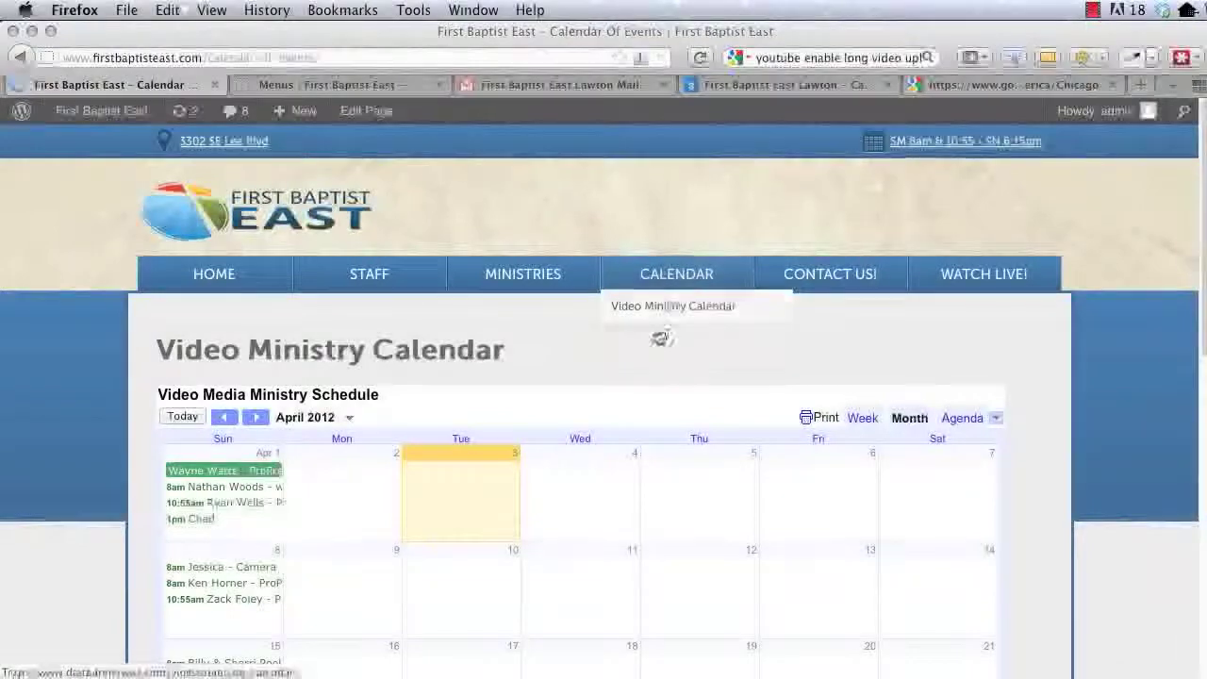
scroll(635, 464, down, 2)
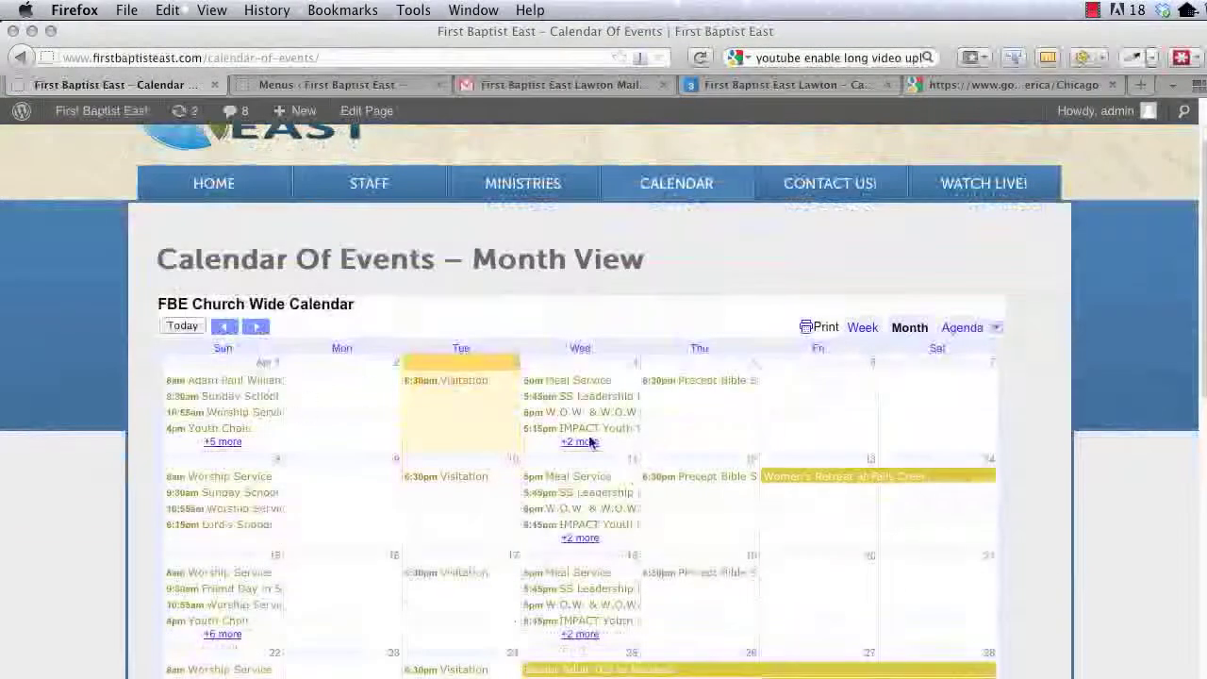
scroll(439, 515, down, 8)
scroll(431, 515, up, 4)
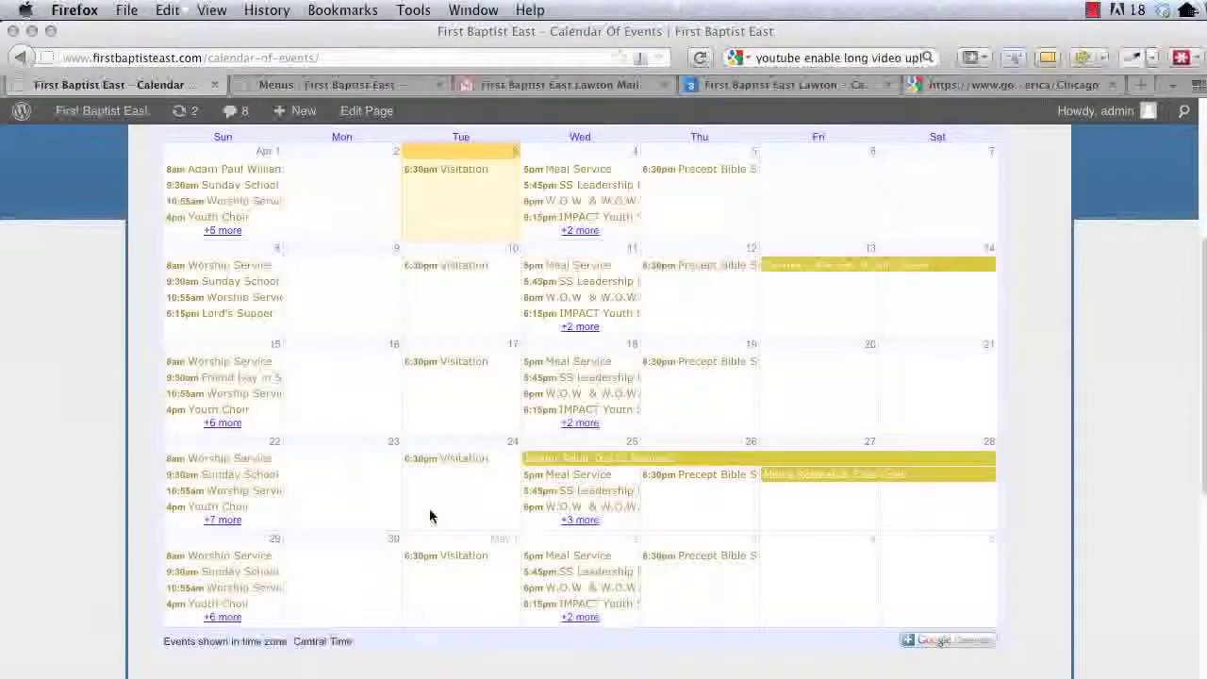